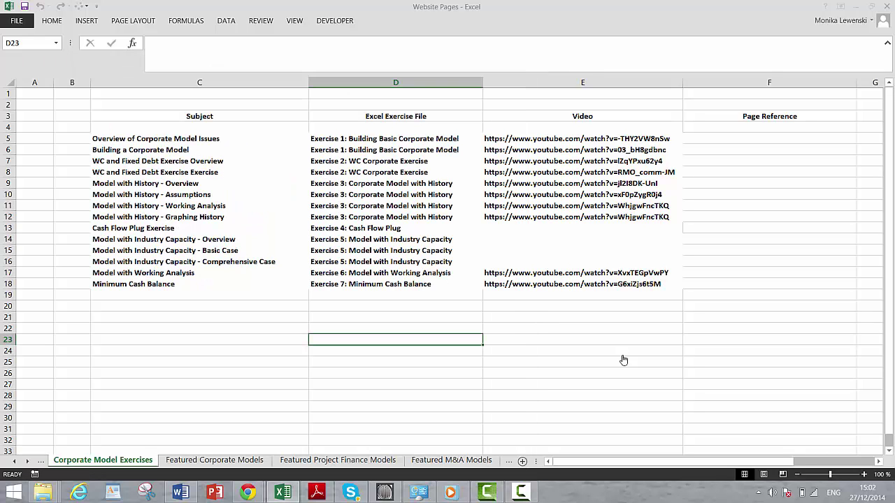
Step: Open 'Exercise 7 - Corporate Exercise with Minimum' from the Corporate Model Exercises folder in File Explorer
{"action": "key", "text": "ctrl+Up"}
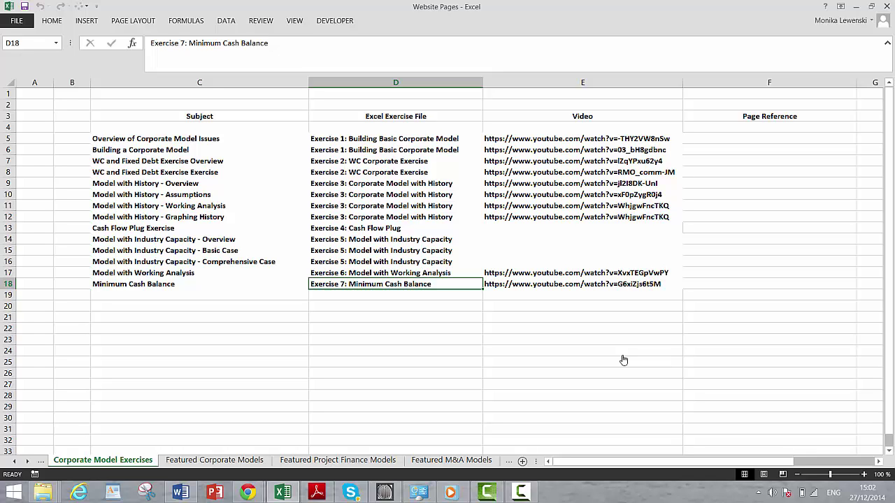
{"action": "left_click", "coordinate": [43, 492]}
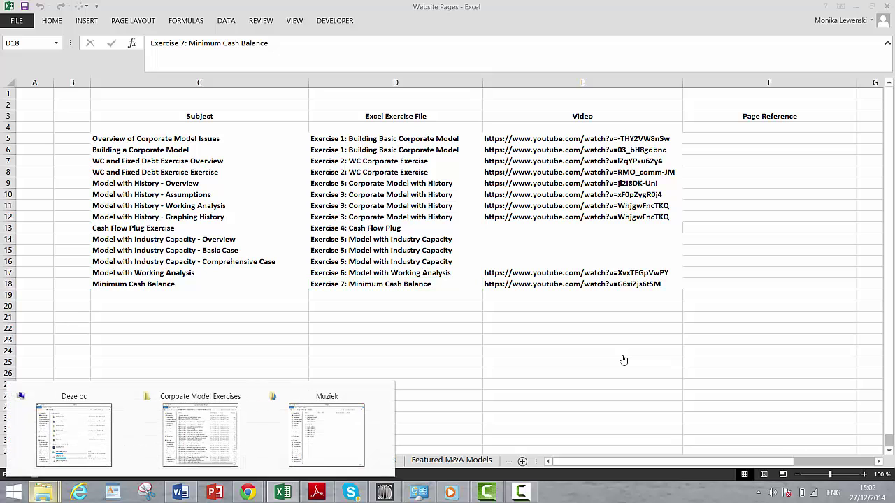
{"action": "key", "text": "Right"}
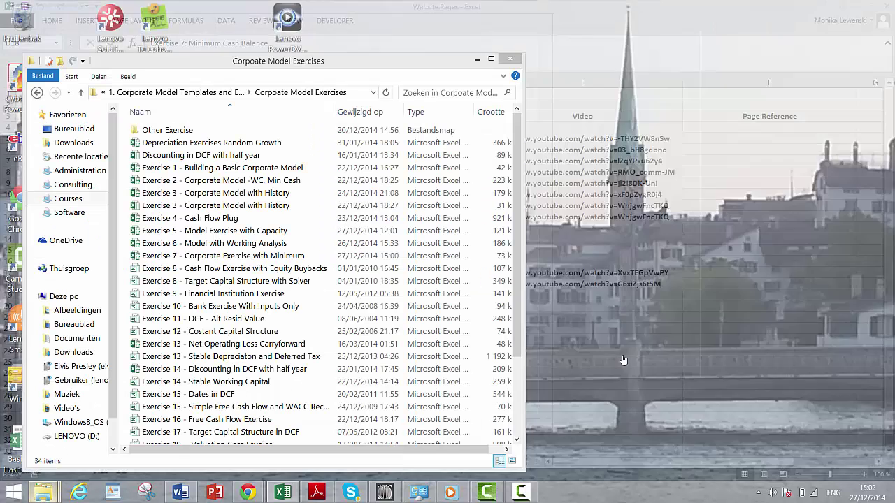
{"action": "key", "text": "Return"}
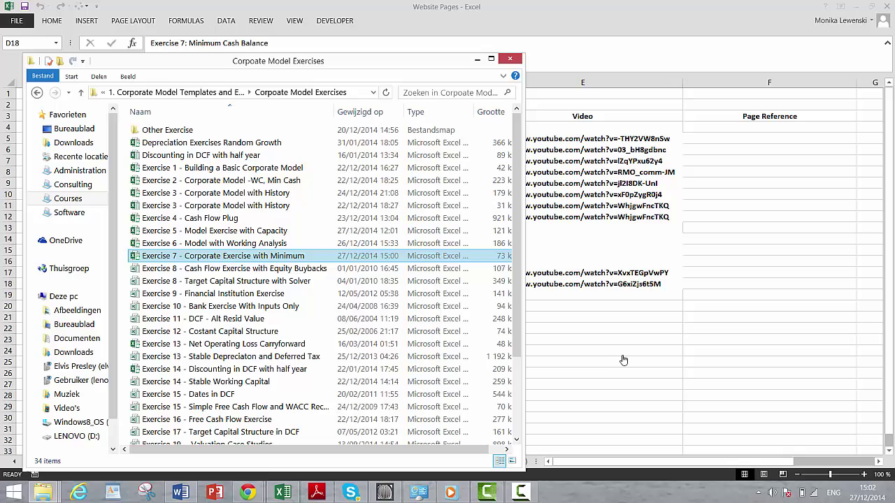
{"action": "key", "text": "Tab"}
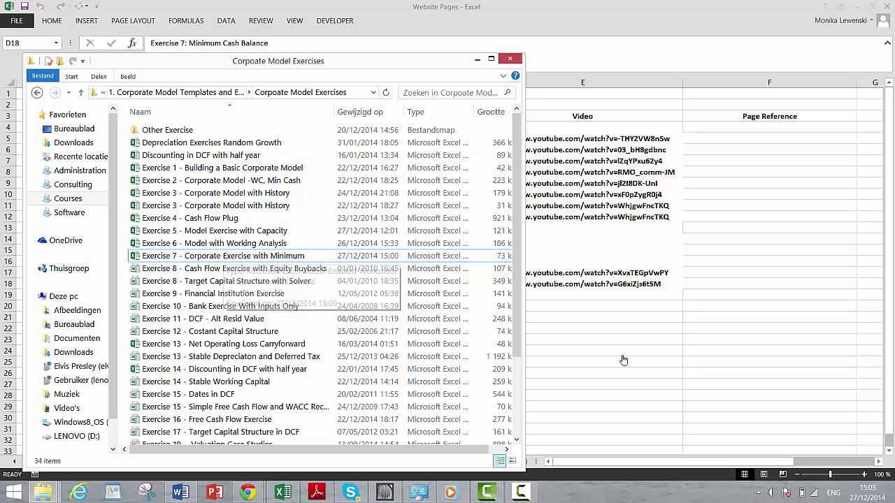
{"action": "key", "text": "Return"}
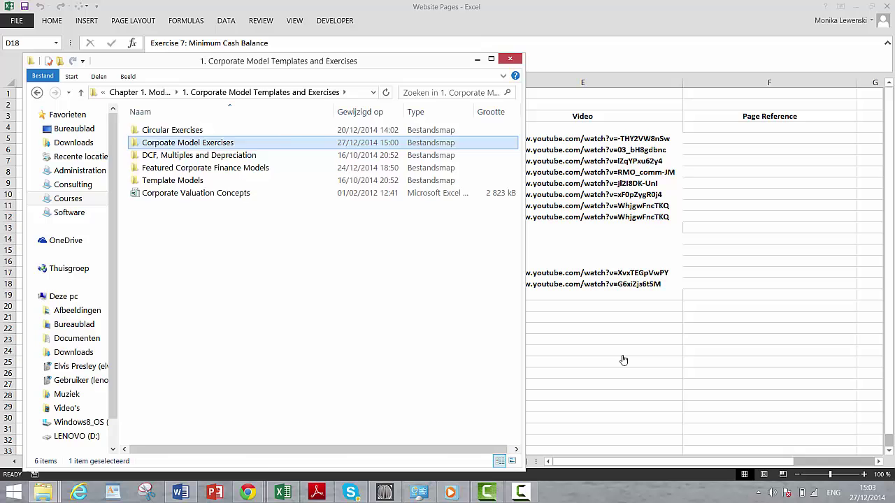
{"action": "key", "text": "Return"}
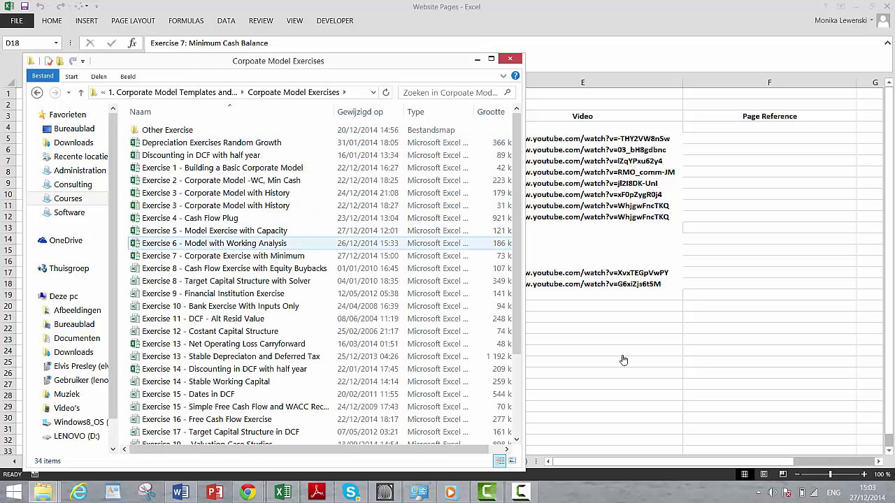
{"action": "key", "text": "Down"}
{"action": "key", "text": "Return"}
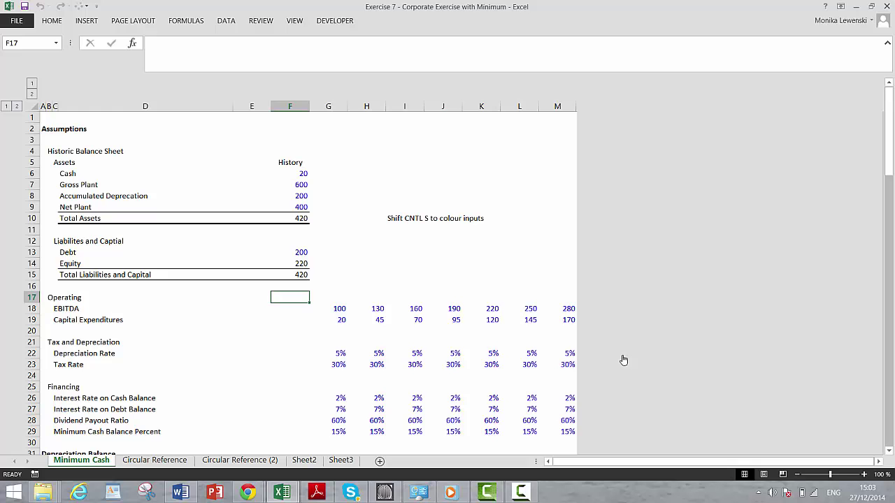
{"action": "key", "text": "Right"}
{"action": "key", "text": "Right"}
{"action": "key", "text": "Right"}
{"action": "key", "text": "Up"}
{"action": "key", "text": "Up"}
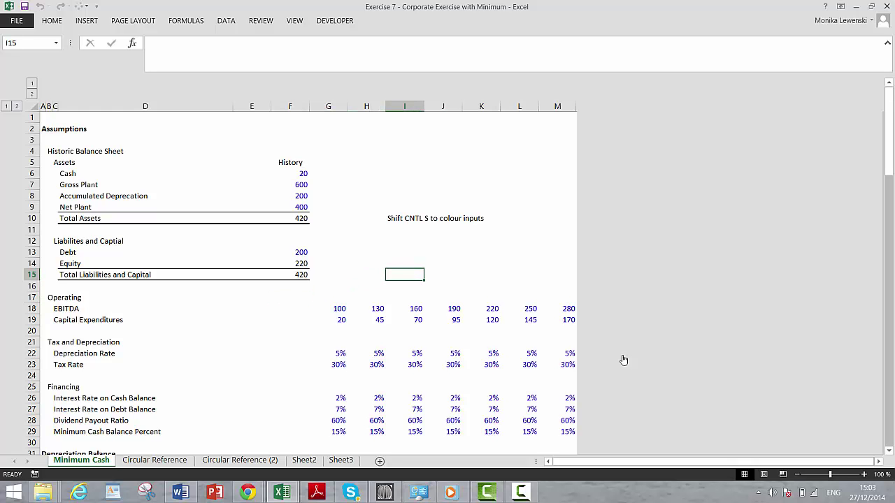
{"action": "key", "text": "Page_Down"}
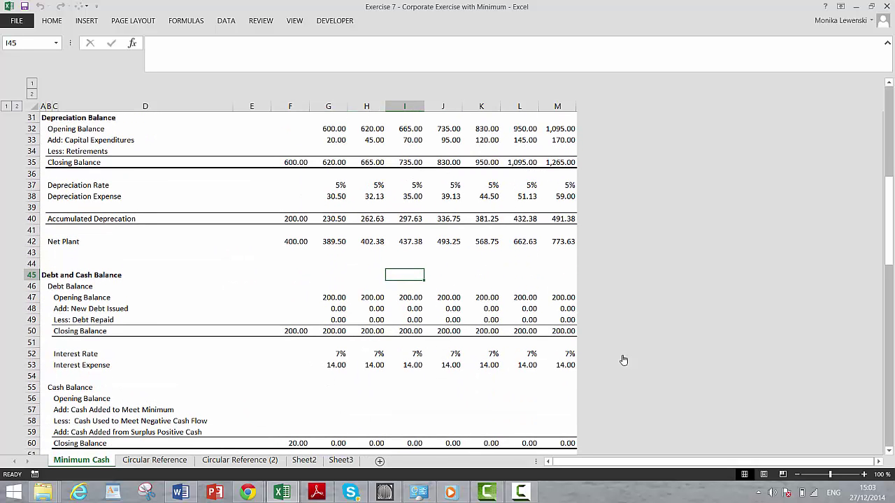
{"action": "key", "text": "Page_Up"}
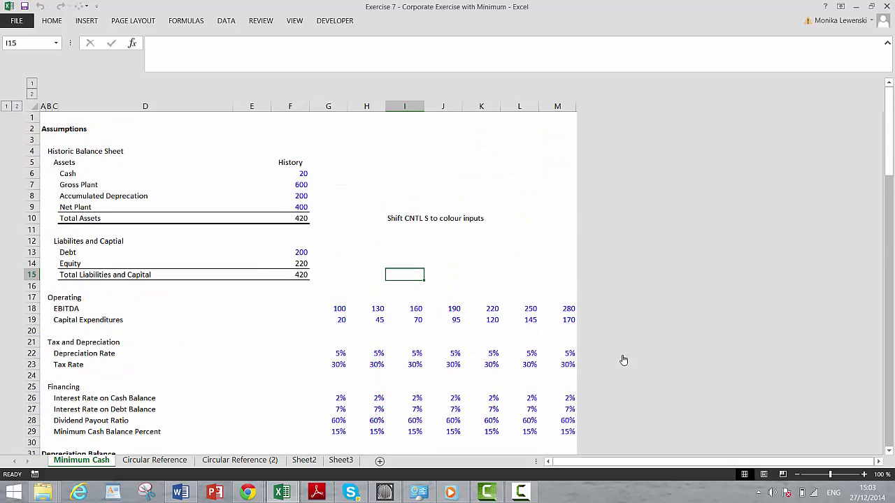
{"action": "key", "text": "Left"}
{"action": "key", "text": "Left"}
{"action": "key", "text": "Left"}
{"action": "key", "text": "Left"}
{"action": "key", "text": "Left"}
{"action": "key", "text": "Down"}
{"action": "key", "text": "Down"}
{"action": "key", "text": "Down"}
{"action": "key", "text": "Down"}
{"action": "key", "text": "Down"}
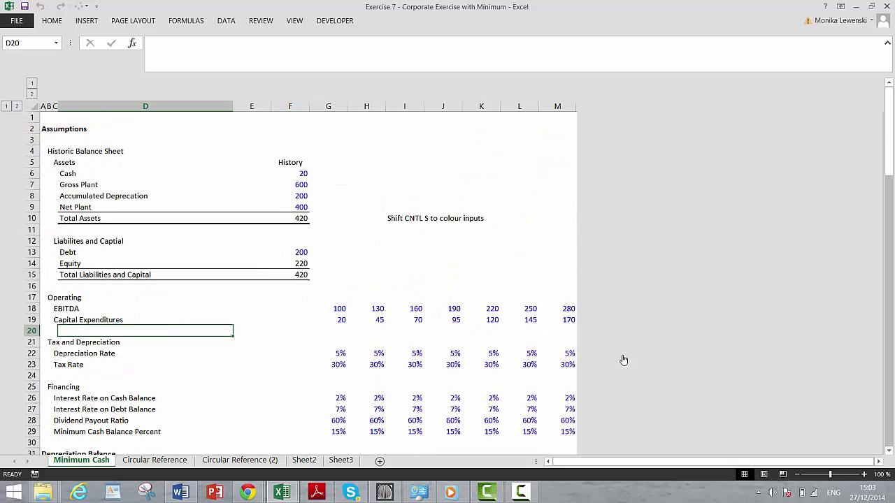
{"action": "key", "text": "Page_Down"}
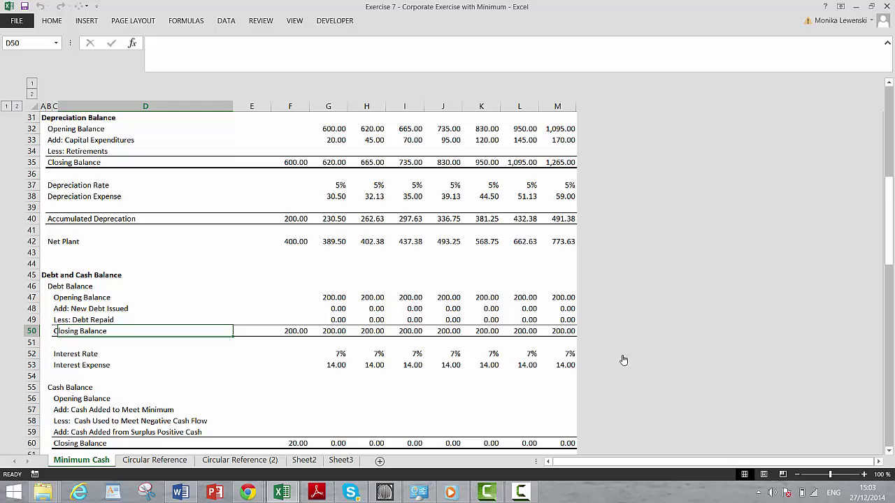
{"action": "key", "text": "Down"}
{"action": "key", "text": "Down"}
{"action": "key", "text": "Down"}
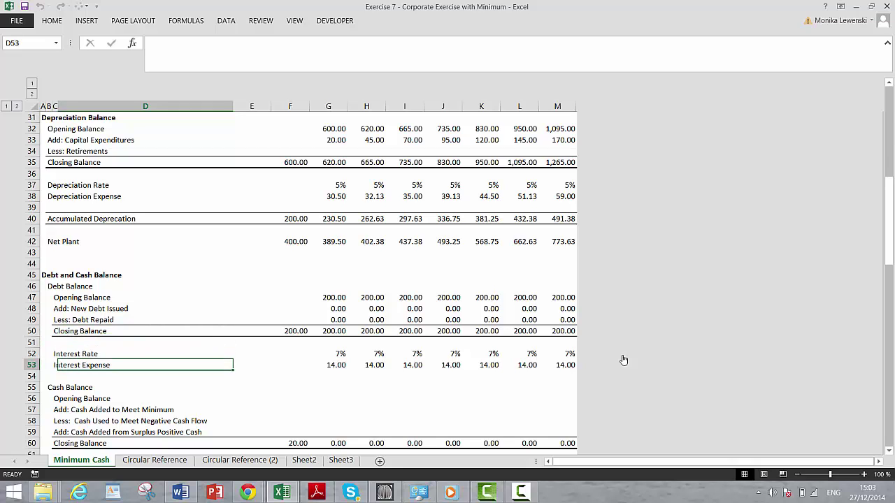
{"action": "key", "text": "Left"}
{"action": "key", "text": "Left"}
{"action": "key", "text": "Left"}
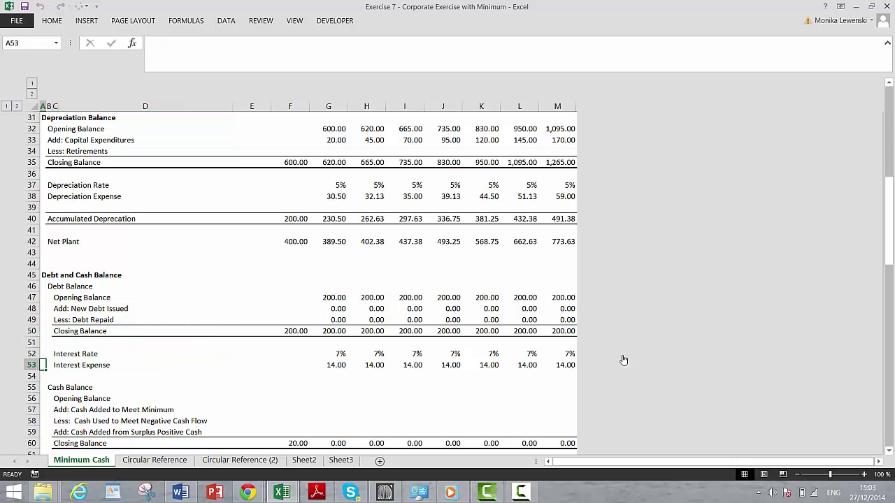
{"action": "key", "text": "Up"}
{"action": "key", "text": "Up"}
{"action": "key", "text": "Up"}
{"action": "key", "text": "Up"}
{"action": "key", "text": "Up"}
{"action": "key", "text": "Up"}
{"action": "key", "text": "Up"}
{"action": "key", "text": "Up"}
{"action": "key", "text": "Up"}
{"action": "key", "text": "Down"}
{"action": "key", "text": "Down"}
{"action": "key", "text": "Down"}
{"action": "key", "text": "Right"}
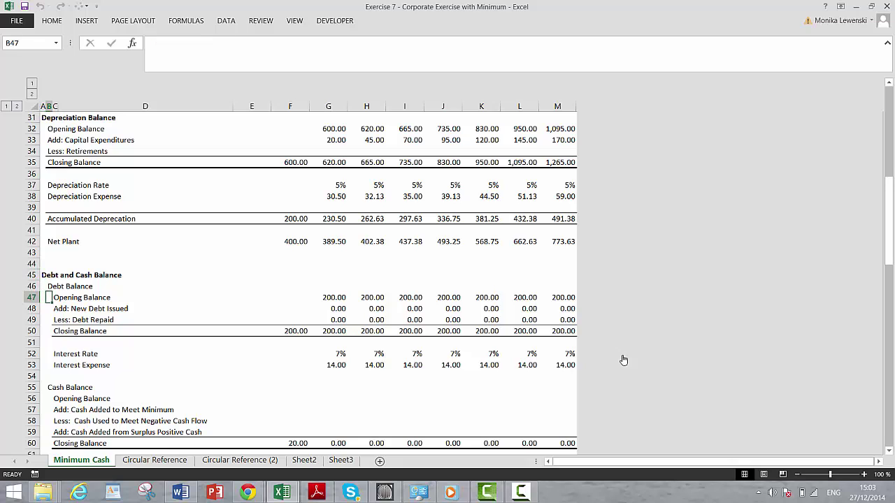
{"action": "key", "text": "Right"}
{"action": "key", "text": "Right"}
{"action": "key", "text": "Right"}
{"action": "key", "text": "Right"}
{"action": "key", "text": "Right"}
{"action": "key", "text": "Down"}
{"action": "key", "text": "Down"}
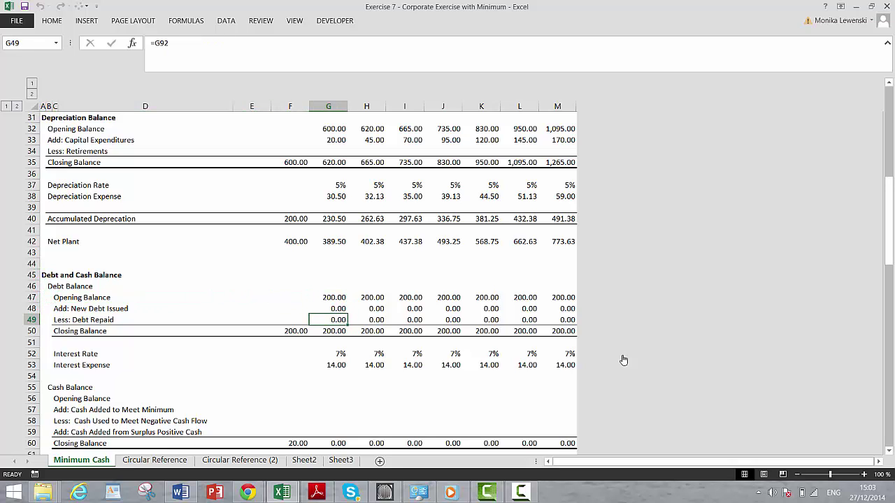
{"action": "key", "text": "Up"}
{"action": "key", "text": "Up"}
{"action": "key", "text": "Up"}
{"action": "key", "text": "Down"}
{"action": "key", "text": "Down"}
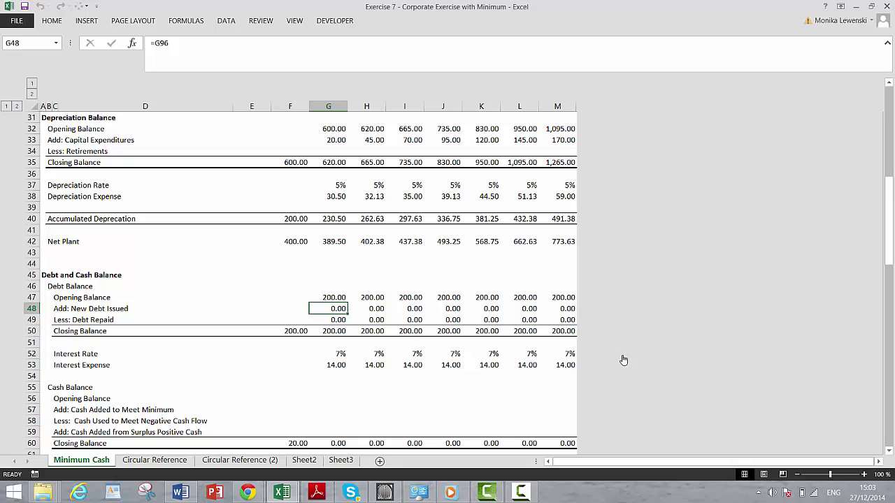
{"action": "key", "text": "Up"}
{"action": "key", "text": "Down"}
{"action": "key", "text": "Up"}
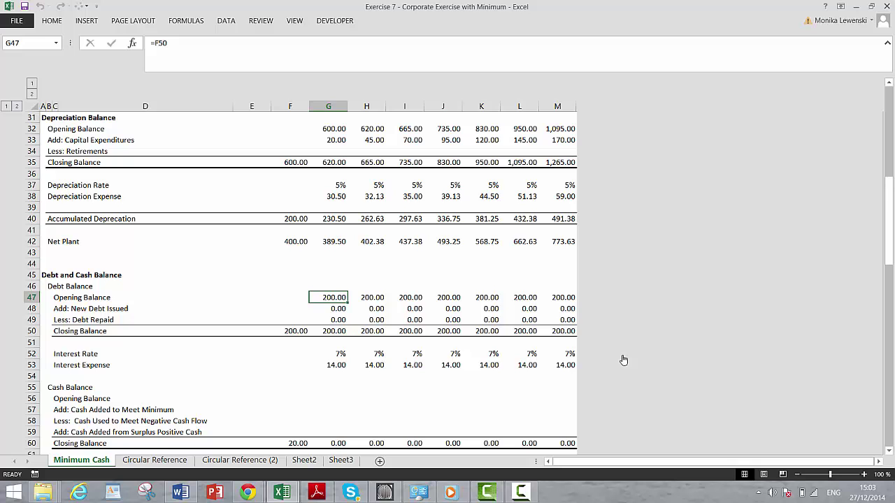
{"action": "key", "text": "Page_Down"}
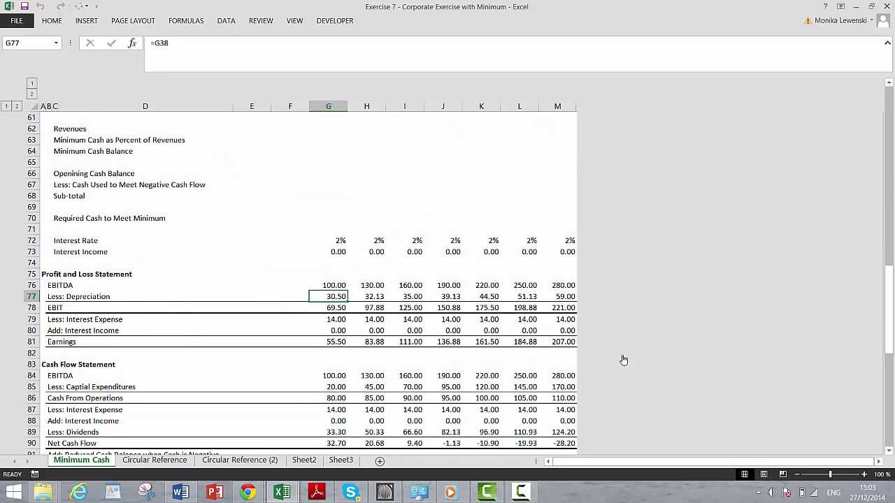
{"action": "key", "text": "Down"}
{"action": "key", "text": "Down"}
{"action": "key", "text": "Down"}
{"action": "key", "text": "Down"}
{"action": "key", "text": "Down"}
{"action": "key", "text": "Down"}
{"action": "key", "text": "Down"}
{"action": "key", "text": "Down"}
{"action": "key", "text": "Down"}
{"action": "key", "text": "Down"}
{"action": "key", "text": "Down"}
{"action": "key", "text": "Down"}
{"action": "key", "text": "Down"}
{"action": "key", "text": "Down"}
{"action": "key", "text": "Down"}
{"action": "key", "text": "Down"}
{"action": "key", "text": "Down"}
{"action": "key", "text": "Down"}
{"action": "key", "text": "Down"}
{"action": "key", "text": "Down"}
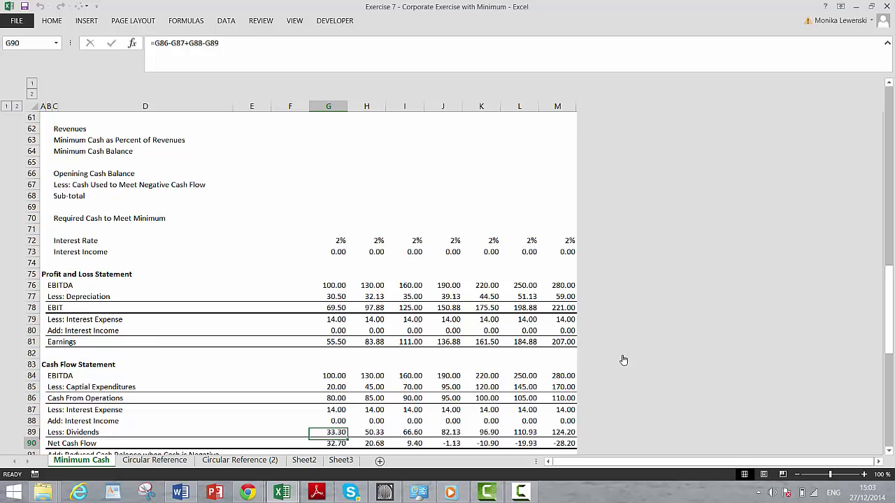
{"action": "key", "text": "Up"}
{"action": "key", "text": "Up"}
{"action": "key", "text": "Up"}
{"action": "key", "text": "Up"}
{"action": "key", "text": "Up"}
{"action": "key", "text": "Up"}
{"action": "key", "text": "Up"}
{"action": "key", "text": "Up"}
{"action": "key", "text": "Up"}
{"action": "key", "text": "Up"}
{"action": "key", "text": "Up"}
{"action": "key", "text": "Up"}
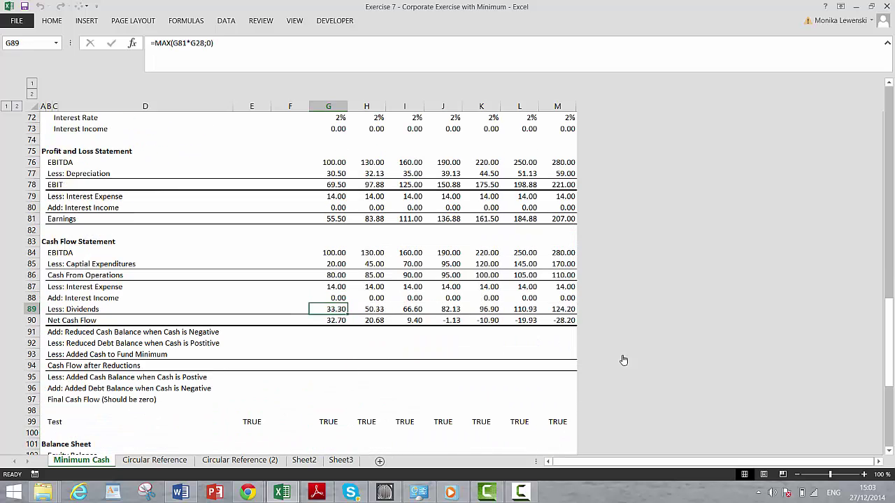
{"action": "key", "text": "Down"}
{"action": "key", "text": "Down"}
{"action": "key", "text": "Down"}
{"action": "key", "text": "Left"}
{"action": "key", "text": "Up"}
{"action": "key", "text": "Right"}
{"action": "key", "text": "Right"}
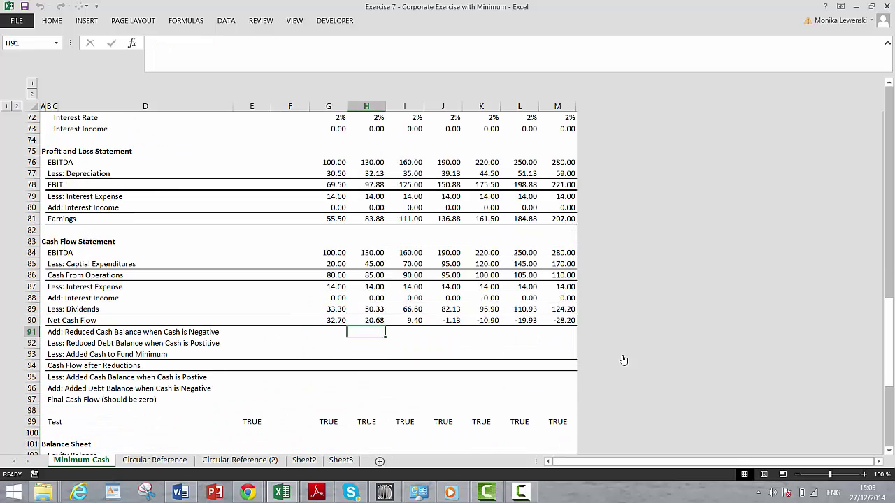
{"action": "key", "text": "Left"}
{"action": "key", "text": "Down"}
{"action": "key", "text": "Up"}
{"action": "key", "text": "Left"}
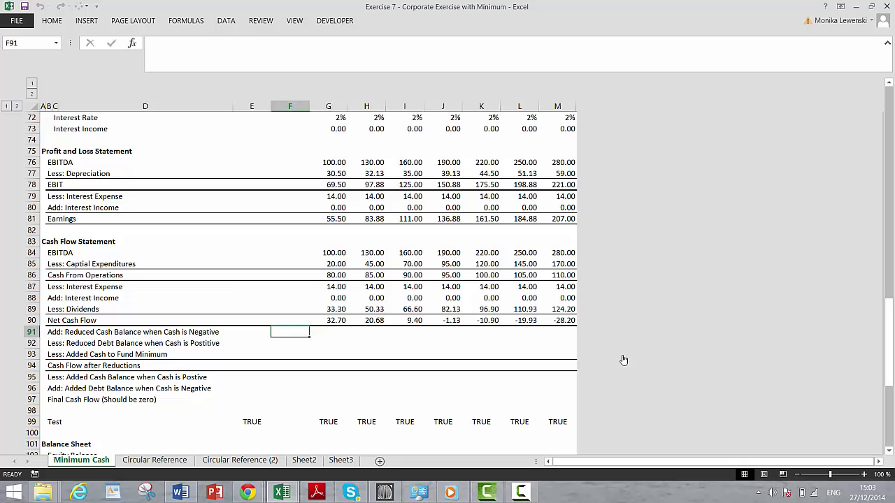
{"action": "key", "text": "Right"}
{"action": "key", "text": "Down"}
{"action": "key", "text": "Up"}
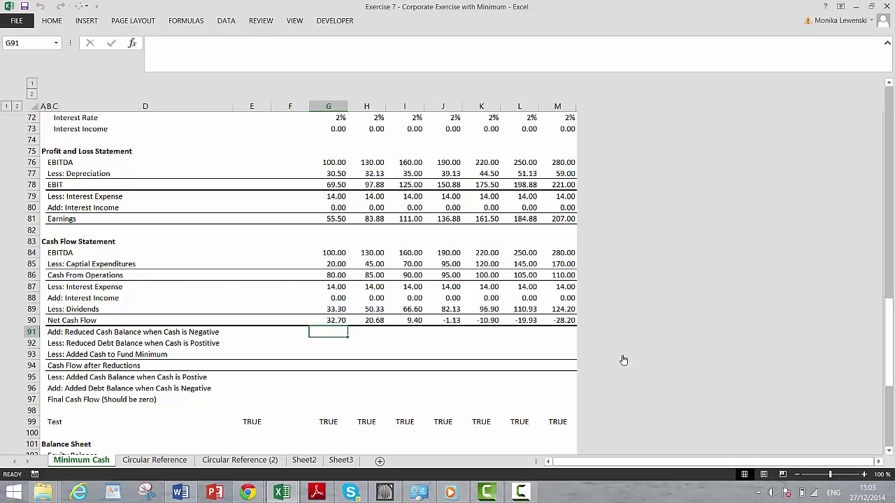
{"action": "key", "text": "Down"}
{"action": "key", "text": "Down"}
{"action": "key", "text": "Up"}
{"action": "key", "text": "Up"}
{"action": "key", "text": "Up"}
{"action": "key", "text": "Down"}
{"action": "key", "text": "Up"}
{"action": "key", "text": "Up"}
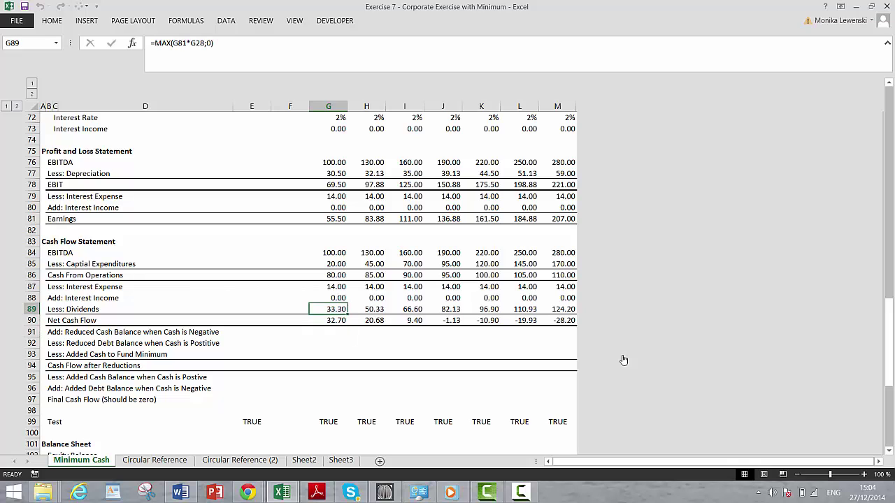
{"action": "key", "text": "Down"}
{"action": "key", "text": "Down"}
{"action": "key", "text": "Up"}
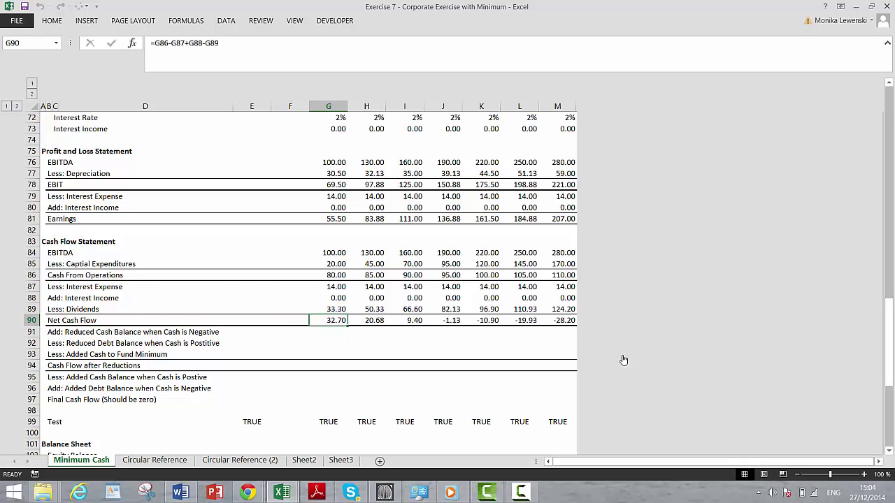
{"action": "key", "text": "Down"}
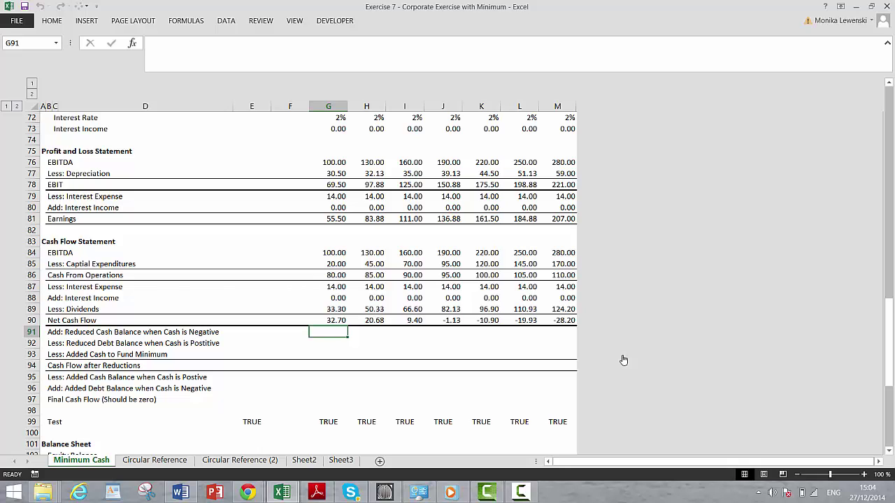
{"action": "key", "text": "Up"}
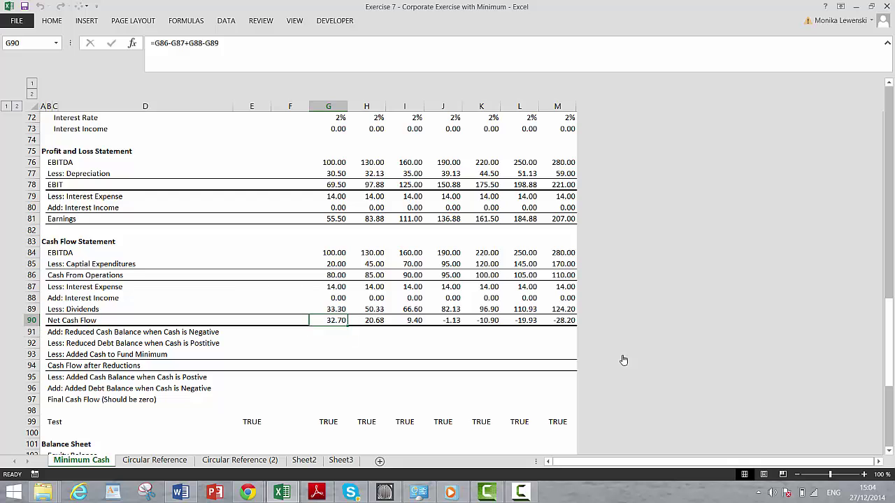
{"action": "key", "text": "Down"}
{"action": "key", "text": "Up"}
{"action": "key", "text": "Up"}
{"action": "key", "text": "Up"}
{"action": "key", "text": "Up"}
{"action": "key", "text": "Up"}
{"action": "key", "text": "Up"}
{"action": "key", "text": "Up"}
{"action": "key", "text": "Up"}
{"action": "key", "text": "Up"}
{"action": "key", "text": "Up"}
{"action": "key", "text": "Up"}
{"action": "key", "text": "Up"}
{"action": "key", "text": "Up"}
{"action": "key", "text": "Up"}
{"action": "key", "text": "Up"}
{"action": "key", "text": "Up"}
{"action": "key", "text": "Up"}
{"action": "key", "text": "Up"}
{"action": "key", "text": "Up"}
{"action": "key", "text": "Up"}
{"action": "key", "text": "Up"}
{"action": "key", "text": "Up"}
{"action": "key", "text": "Up"}
{"action": "key", "text": "Up"}
{"action": "key", "text": "Up"}
{"action": "key", "text": "Up"}
{"action": "key", "text": "Up"}
{"action": "key", "text": "Up"}
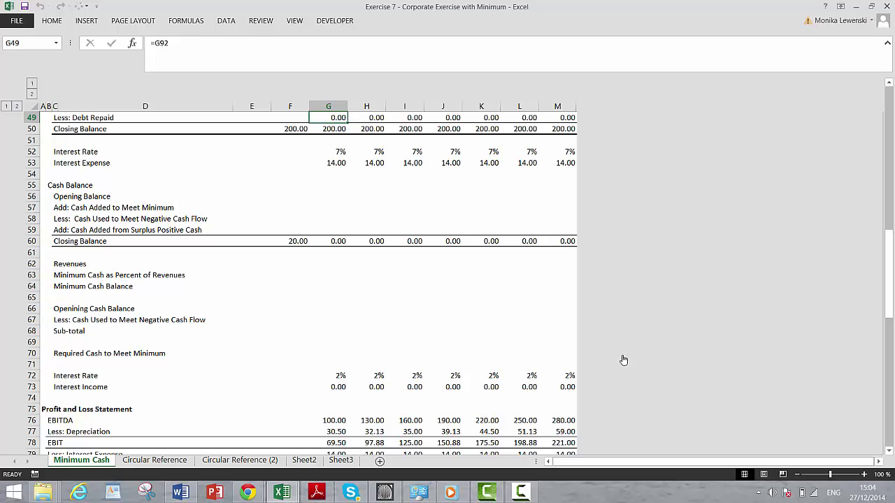
Step: Link Revenues cell G62 to EBITDA with the formula =G76
{"action": "key", "text": "Down"}
{"action": "key", "text": "Down"}
{"action": "key", "text": "Down"}
{"action": "key", "text": "Down"}
{"action": "key", "text": "Down"}
{"action": "key", "text": "Down"}
{"action": "key", "text": "Down"}
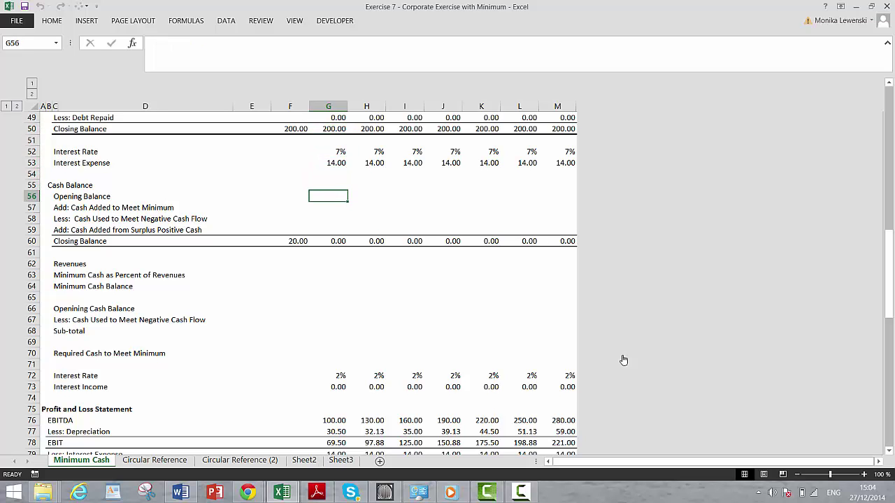
{"action": "key", "text": "Down"}
{"action": "key", "text": "Down"}
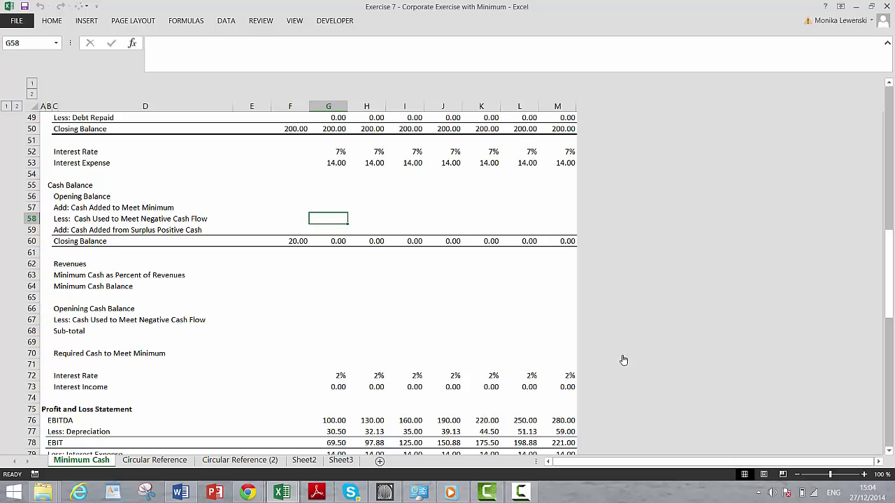
{"action": "key", "text": "Down"}
{"action": "key", "text": "Down"}
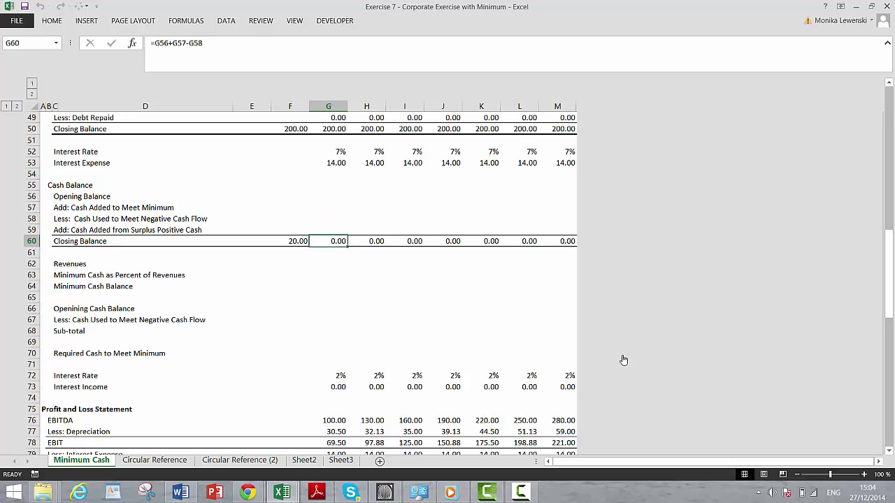
{"action": "key", "text": "Down"}
{"action": "key", "text": "Down"}
{"action": "key", "text": "Down"}
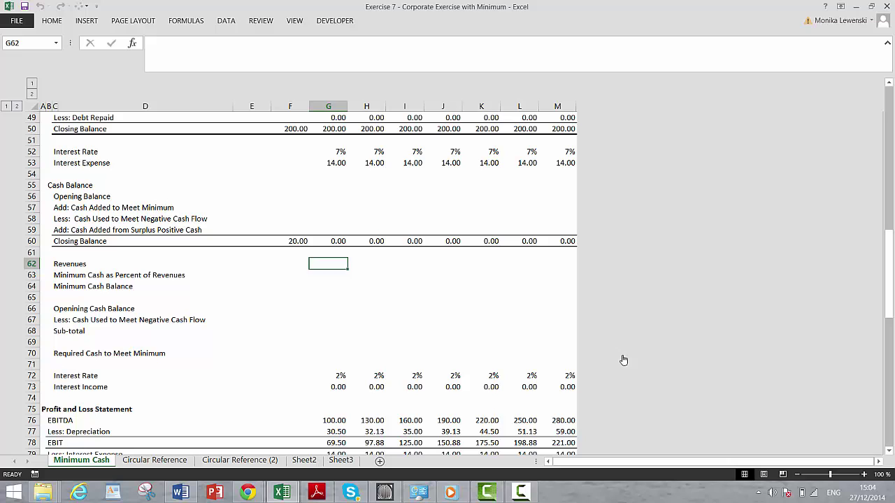
{"action": "key", "text": "Left"}
{"action": "key", "text": "Right"}
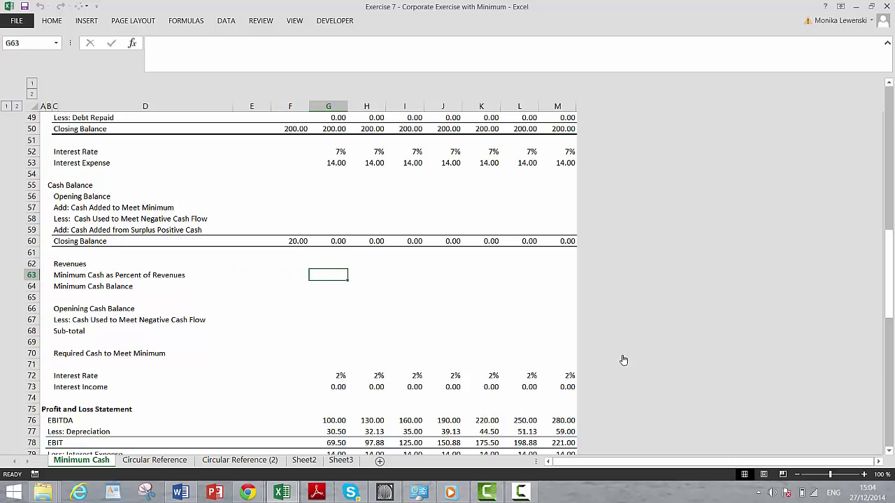
{"action": "key", "text": "Up"}
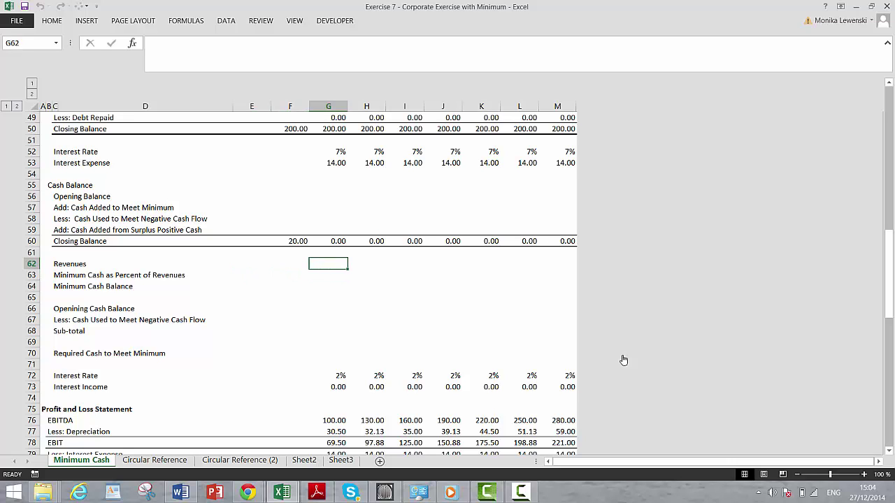
{"action": "type", "text": "="}
{"action": "key", "text": "Right"}
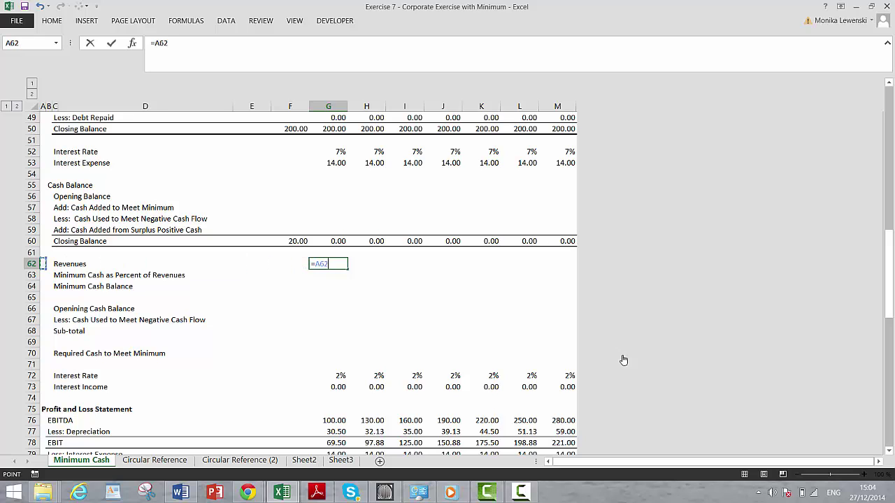
{"action": "key", "text": "Down"}
{"action": "key", "text": "Down"}
{"action": "key", "text": "Down"}
{"action": "key", "text": "Down"}
{"action": "key", "text": "Down"}
{"action": "key", "text": "Down"}
{"action": "key", "text": "Down"}
{"action": "key", "text": "Down"}
{"action": "key", "text": "Down"}
{"action": "key", "text": "Down"}
{"action": "key", "text": "Down"}
{"action": "key", "text": "Down"}
{"action": "key", "text": "Down"}
{"action": "key", "text": "Down"}
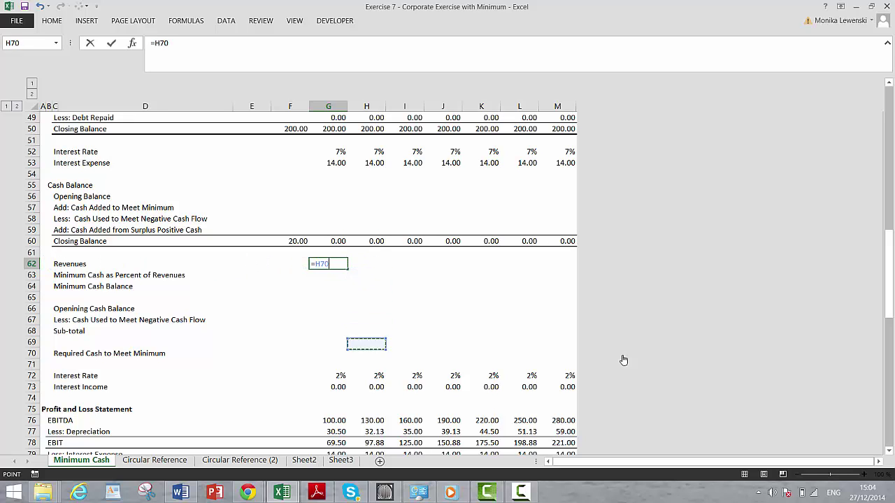
{"action": "key", "text": "Left"}
{"action": "key", "text": "Return"}
Step: Fill the Revenues formula across G62:M62, showing 100.00 through 280.00
{"action": "key", "text": "Up"}
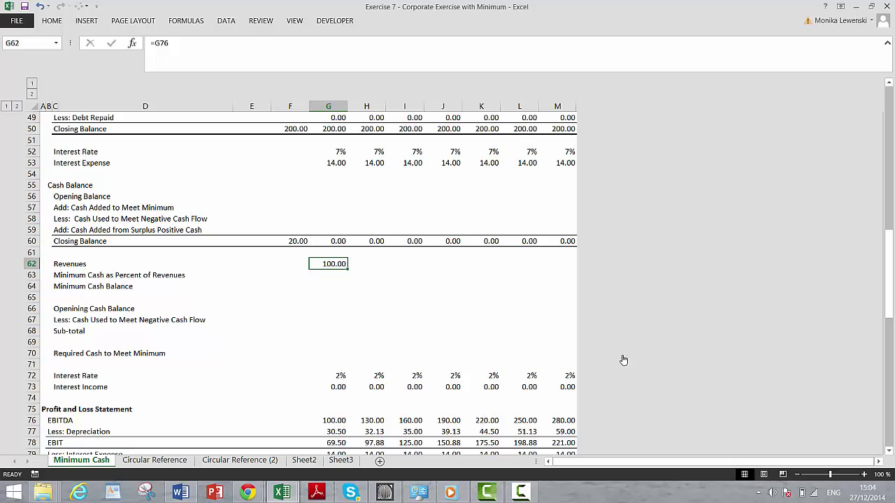
{"action": "key", "text": "shift+Right"}
{"action": "key", "text": "shift+Right"}
{"action": "key", "text": "shift+Right"}
{"action": "key", "text": "shift+Right"}
{"action": "key", "text": "shift+Right"}
{"action": "key", "text": "shift+Right"}
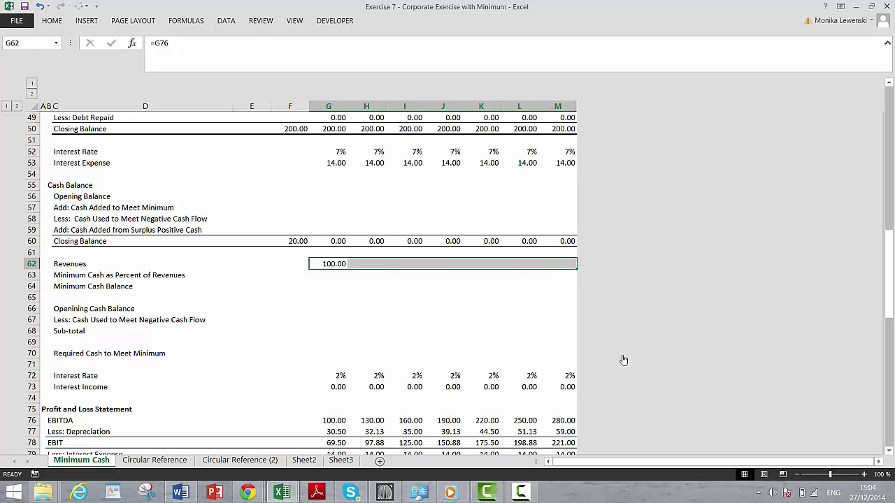
{"action": "key", "text": "ctrl+r"}
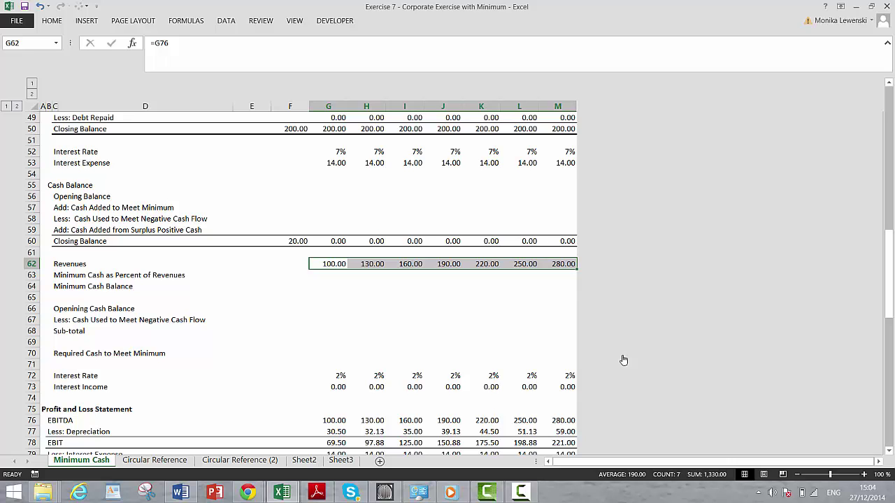
Step: Link G63 to the 15% Minimum Cash Balance Percent assumption in G29
{"action": "key", "text": "Down"}
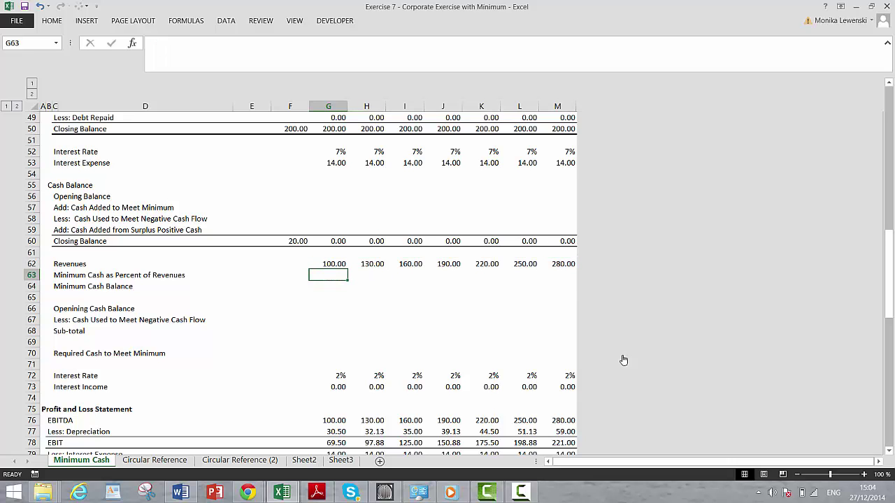
{"action": "type", "text": "="}
{"action": "key", "text": "Up"}
{"action": "key", "text": "Up"}
{"action": "key", "text": "Up"}
{"action": "key", "text": "Up"}
{"action": "key", "text": "Up"}
{"action": "key", "text": "Up"}
{"action": "key", "text": "Up"}
{"action": "key", "text": "Up"}
{"action": "key", "text": "Up"}
{"action": "key", "text": "Up"}
{"action": "key", "text": "Up"}
{"action": "key", "text": "Up"}
{"action": "key", "text": "Up"}
{"action": "key", "text": "Up"}
{"action": "key", "text": "Up"}
{"action": "key", "text": "Up"}
{"action": "key", "text": "Up"}
{"action": "key", "text": "Up"}
{"action": "key", "text": "Up"}
{"action": "key", "text": "Up"}
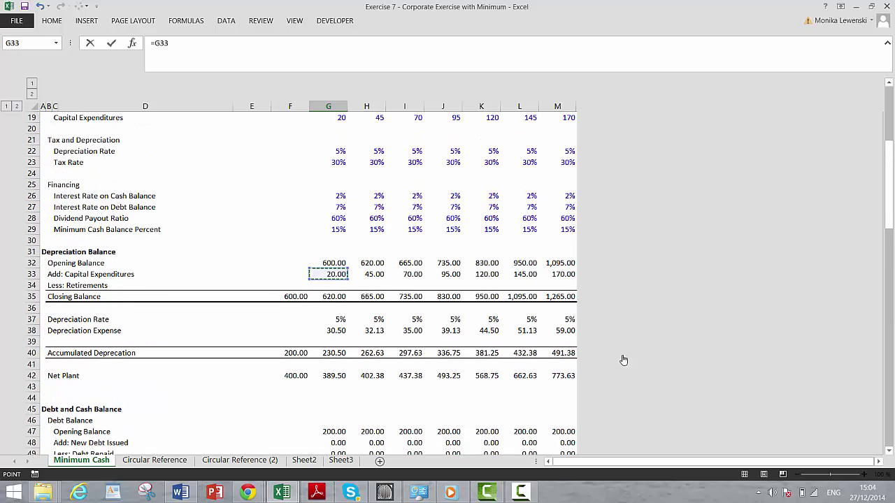
{"action": "key", "text": "Up"}
{"action": "key", "text": "Up"}
{"action": "scroll", "coordinate": [623, 360], "scroll_direction": "up", "scroll_amount": 6}
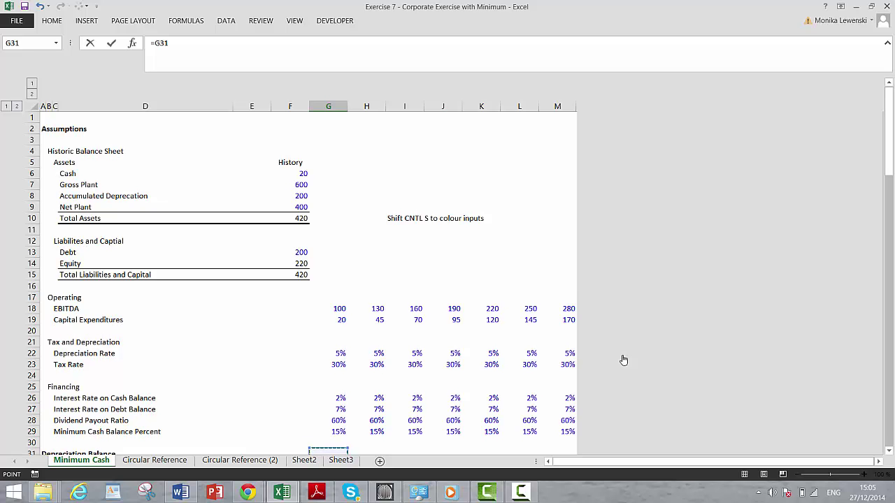
{"action": "key", "text": "Up"}
{"action": "key", "text": "Up"}
{"action": "key", "text": "Escape"}
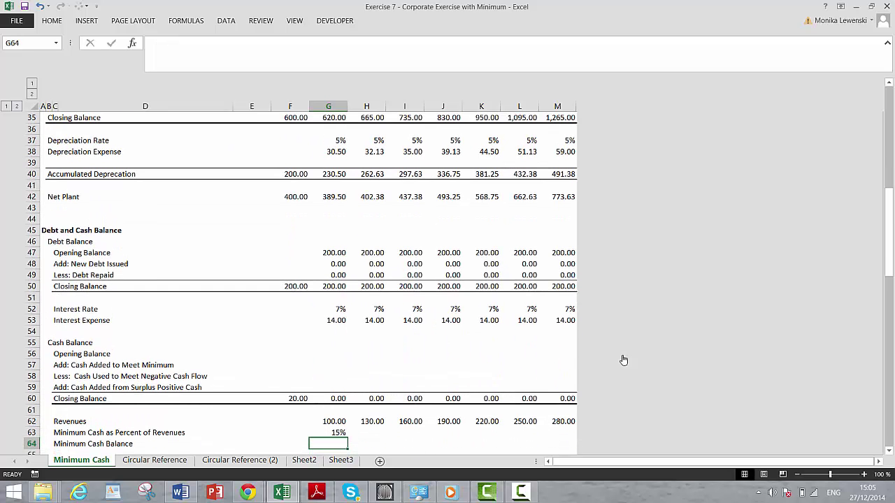
{"action": "key", "text": "Up"}
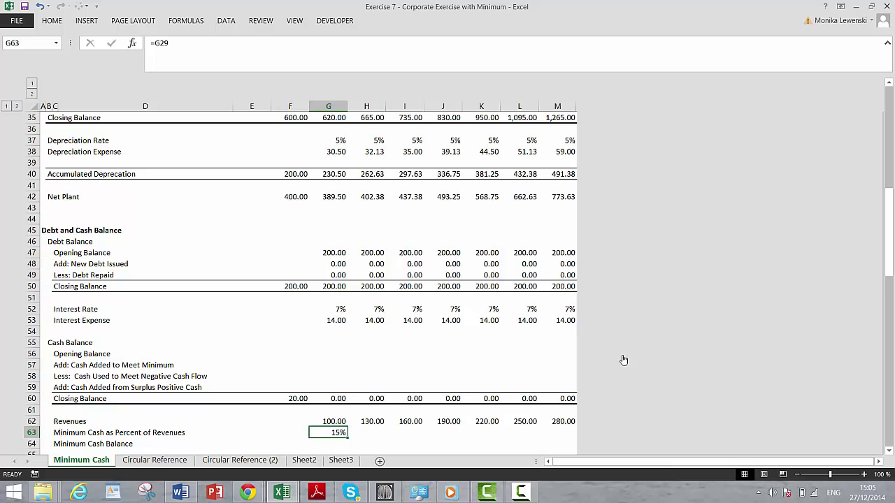
Step: Copy the 15% link across G63:M63, then select the whole worksheet
{"action": "key", "text": "shift+Right"}
{"action": "key", "text": "shift+Right"}
{"action": "key", "text": "shift+Right"}
{"action": "key", "text": "shift+Right"}
{"action": "key", "text": "shift+Right"}
{"action": "key", "text": "shift+Right"}
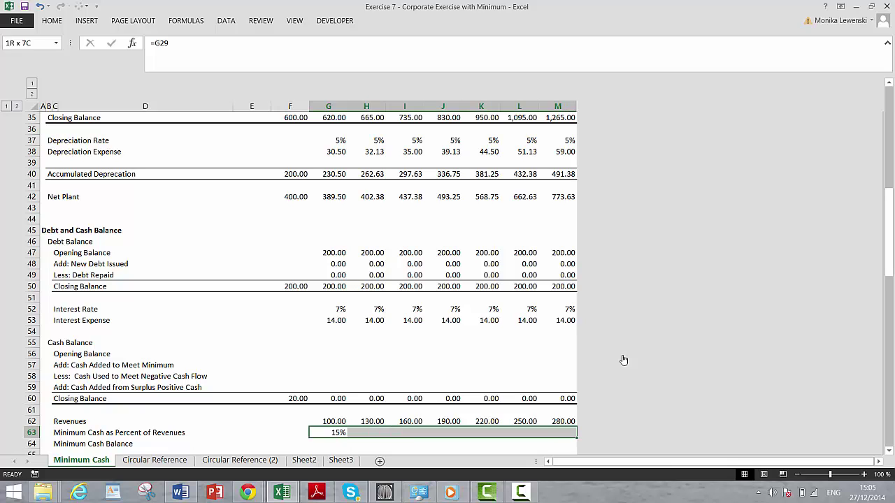
{"action": "key", "text": "ctrl+r"}
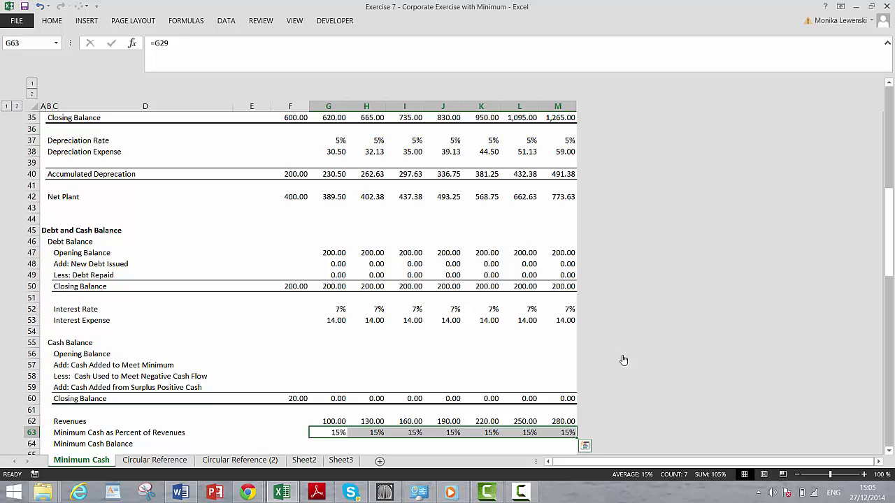
{"action": "key", "text": "Up"}
{"action": "key", "text": "Up"}
{"action": "key", "text": "Up"}
{"action": "key", "text": "Up"}
{"action": "key", "text": "Up"}
{"action": "key", "text": "Up"}
{"action": "key", "text": "Up"}
{"action": "key", "text": "Up"}
{"action": "key", "text": "Up"}
{"action": "key", "text": "Up"}
{"action": "key", "text": "Left"}
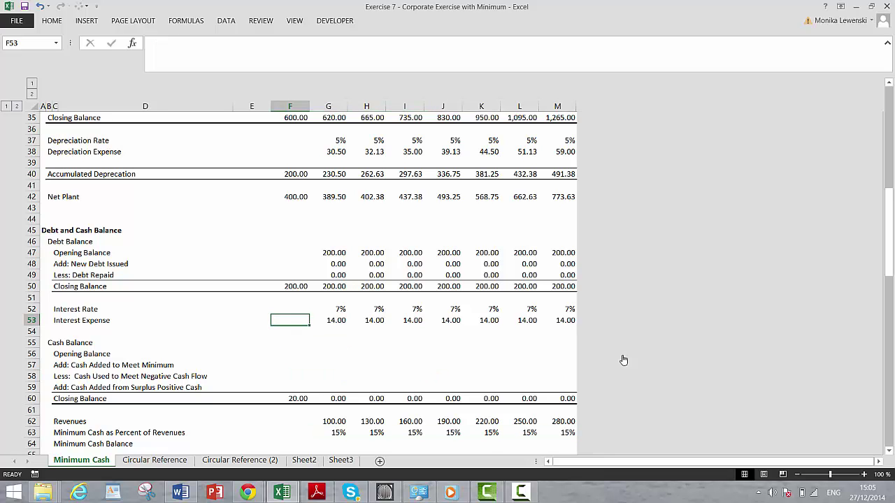
{"action": "key", "text": "ctrl+a"}
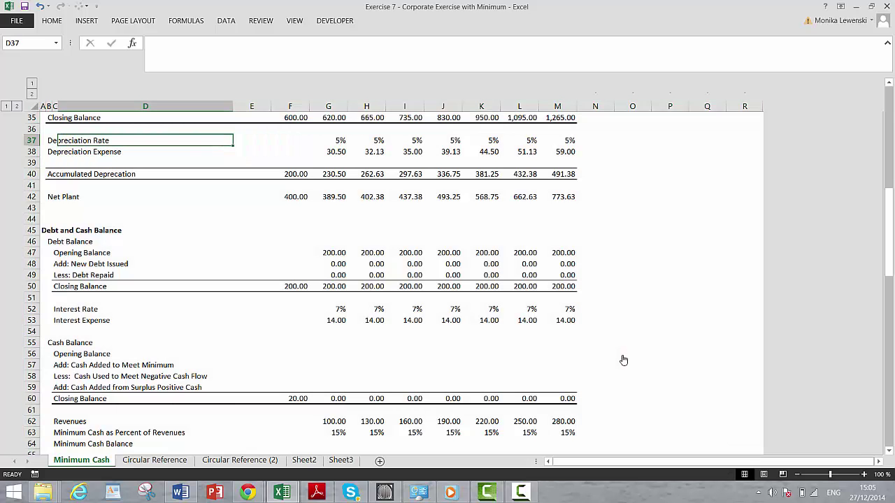
Step: Unhide all hidden columns on the sheet with Alt+O, C, U
{"action": "key", "text": "alt+o"}
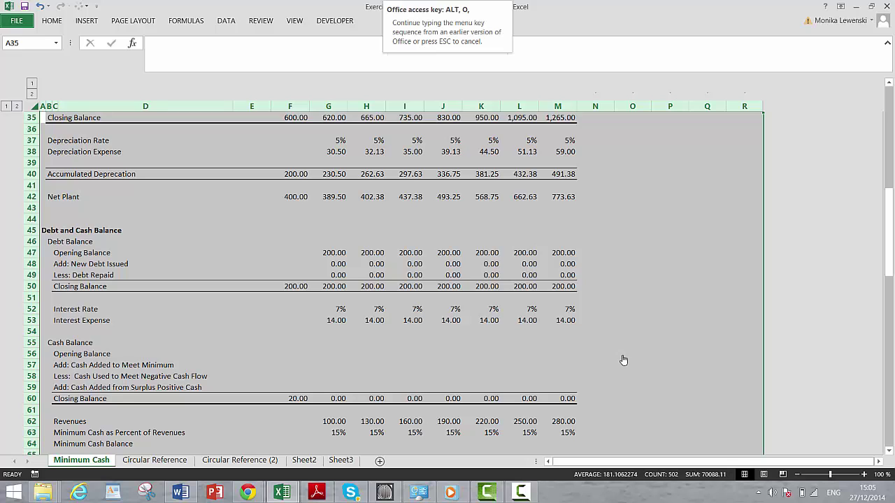
{"action": "key", "text": "c"}
{"action": "key", "text": "u"}
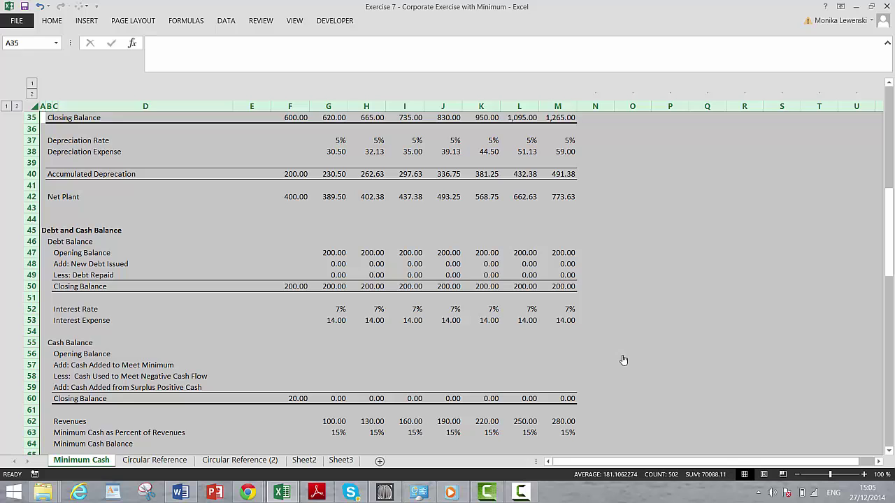
Step: Remove the existing column grouping from the whole sheet
{"action": "left_click", "coordinate": [145, 197]}
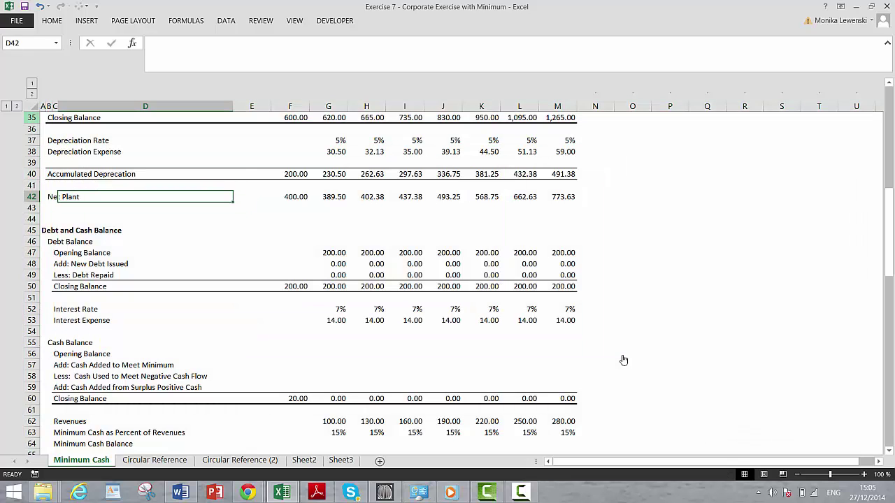
{"action": "key", "text": "ctrl+a"}
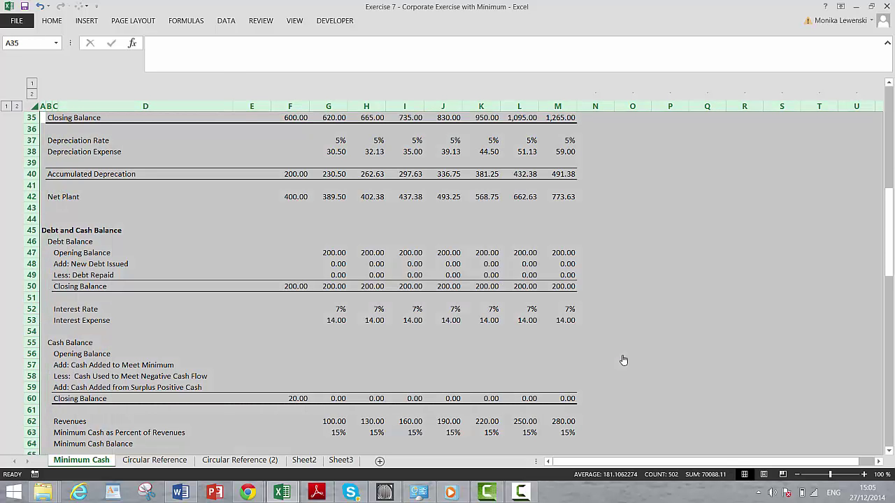
{"action": "key", "text": "shift+alt+Left"}
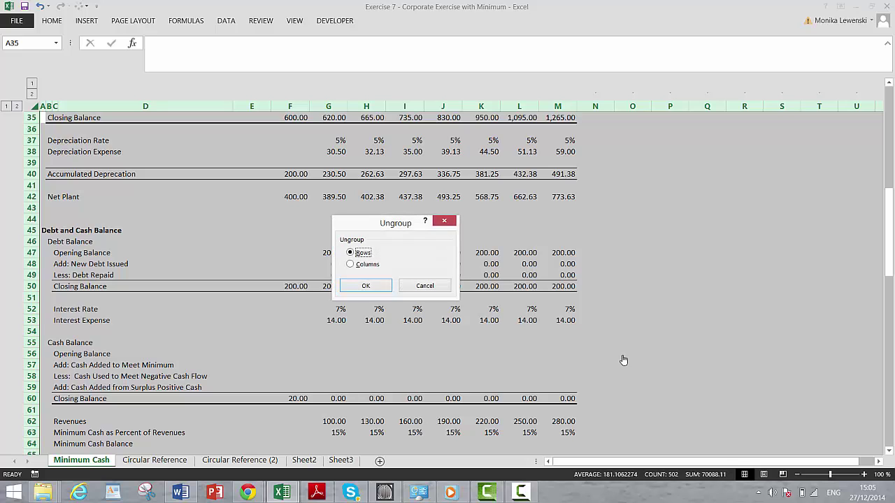
{"action": "key", "text": "Down"}
{"action": "key", "text": "Return"}
Step: Select whole columns A through M from cell A1
{"action": "key", "text": "Up"}
{"action": "key", "text": "Up"}
{"action": "key", "text": "Up"}
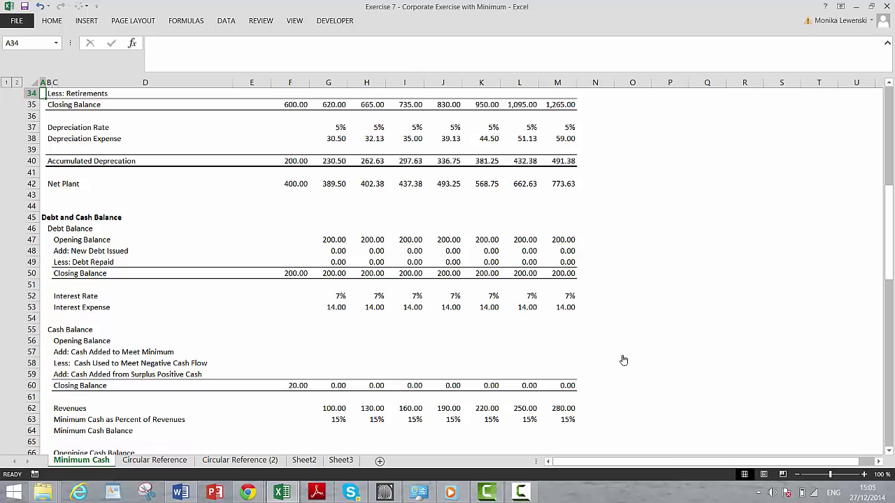
{"action": "key", "text": "ctrl+Home"}
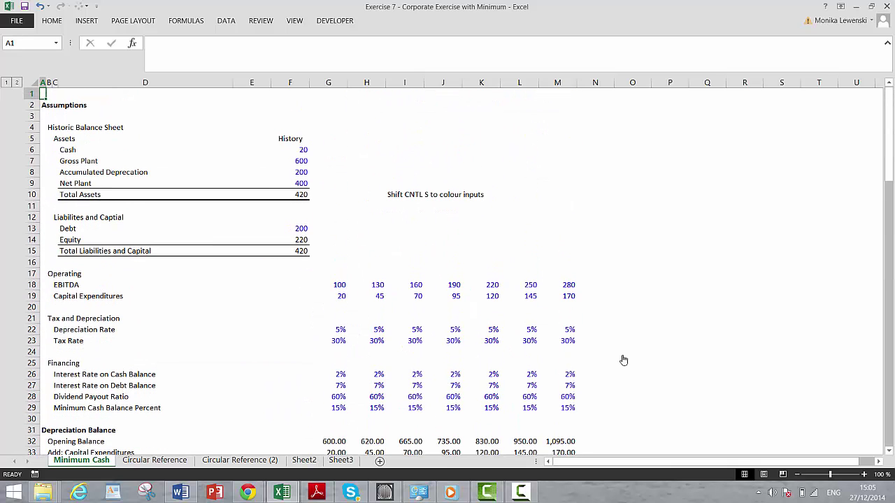
{"action": "key", "text": "ctrl+space"}
{"action": "key", "text": "shift+Right"}
{"action": "key", "text": "shift+Right"}
{"action": "key", "text": "shift+Right"}
{"action": "key", "text": "shift+Right"}
{"action": "key", "text": "shift+Right"}
{"action": "key", "text": "shift+Right"}
{"action": "key", "text": "shift+Right"}
{"action": "key", "text": "shift+Right"}
{"action": "key", "text": "shift+Right"}
{"action": "key", "text": "shift+Right"}
{"action": "key", "text": "shift+Right"}
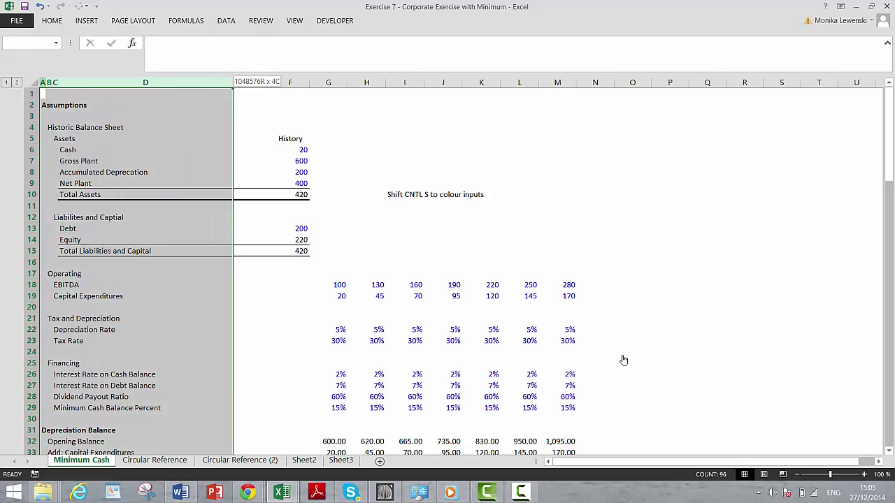
{"action": "key", "text": "shift+Right"}
{"action": "key", "text": "shift+Right"}
{"action": "key", "text": "shift+Left"}
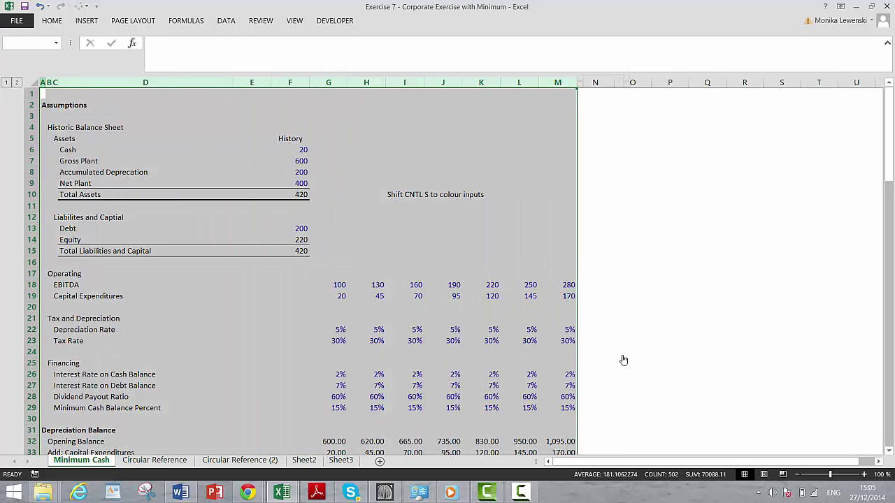
Step: Try grouping columns A:M and column N, then remove those groupings
{"action": "key", "text": "shift+alt+Right"}
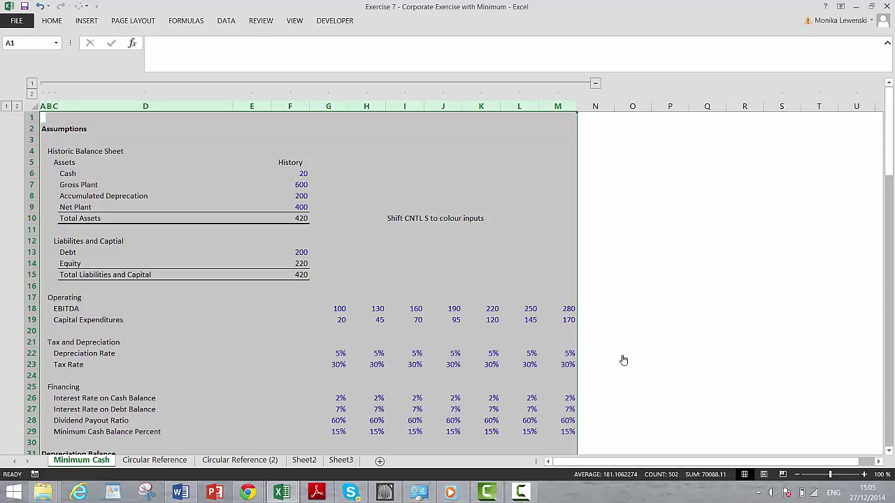
{"action": "key", "text": "alt+shift+Left"}
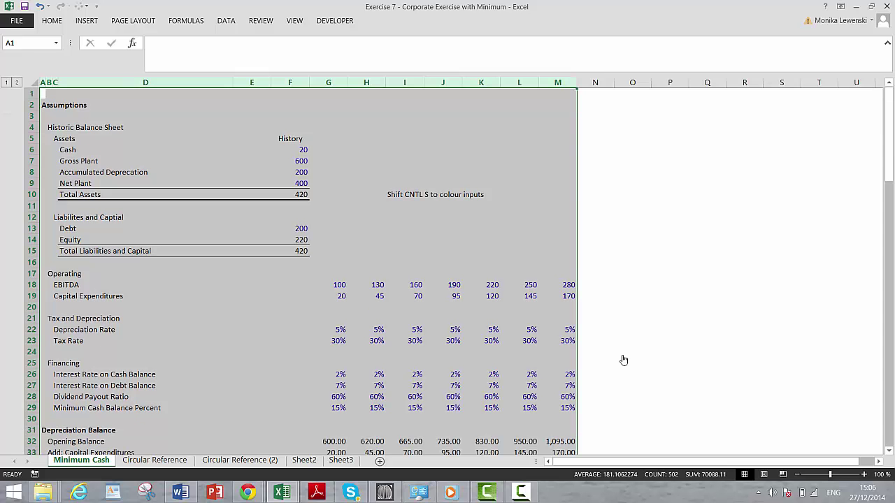
{"action": "key", "text": "ctrl+shift+s"}
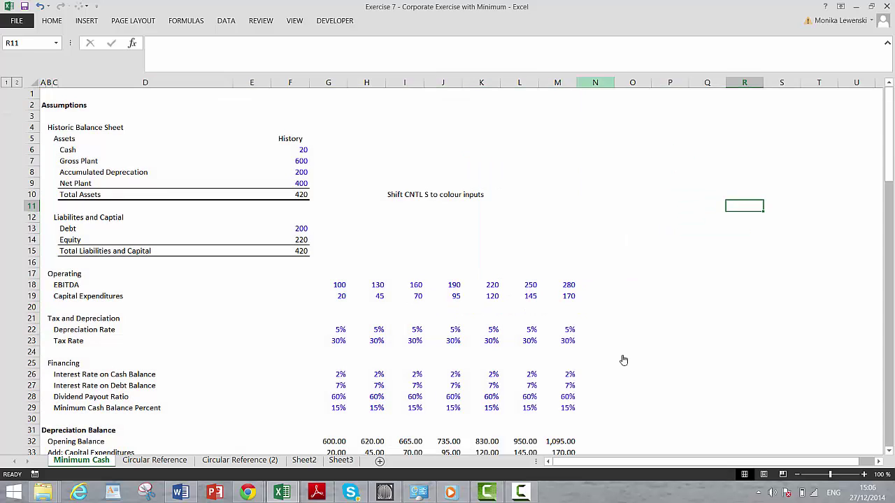
{"action": "key", "text": "alt+shift+Right"}
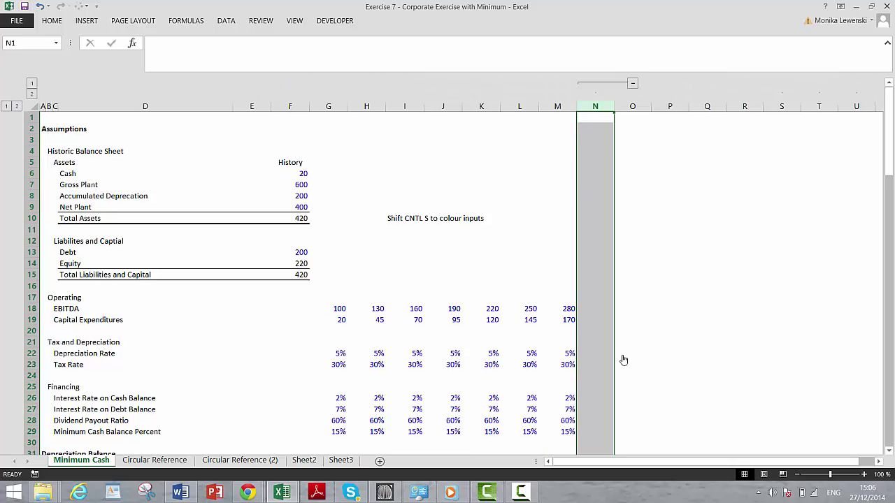
{"action": "key", "text": "alt+shift+Left"}
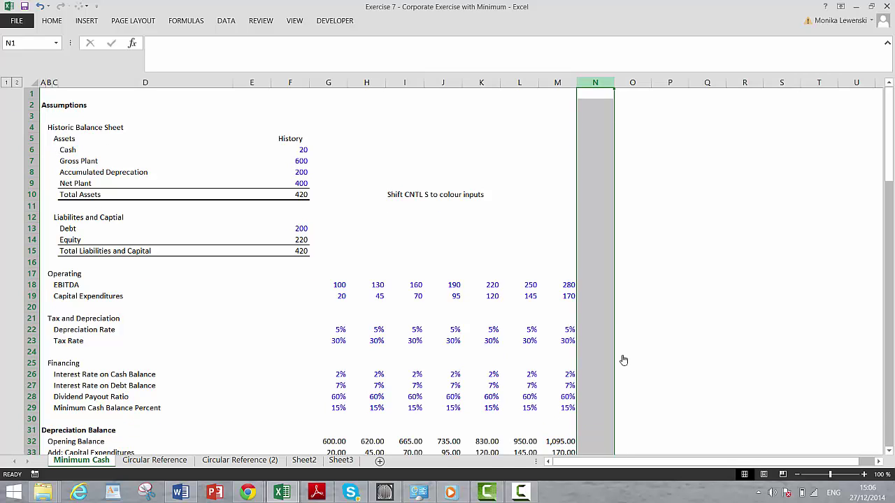
{"action": "key", "text": "alt+shift+Right"}
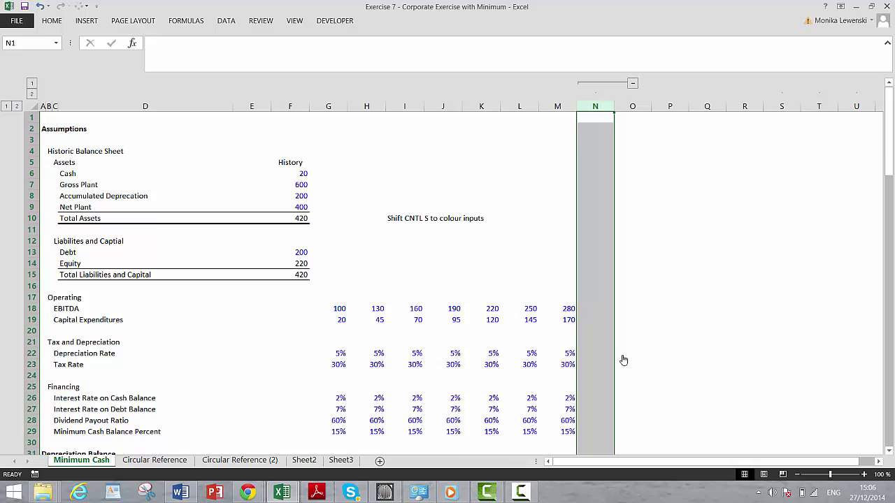
{"action": "key", "text": "alt+shift+Left"}
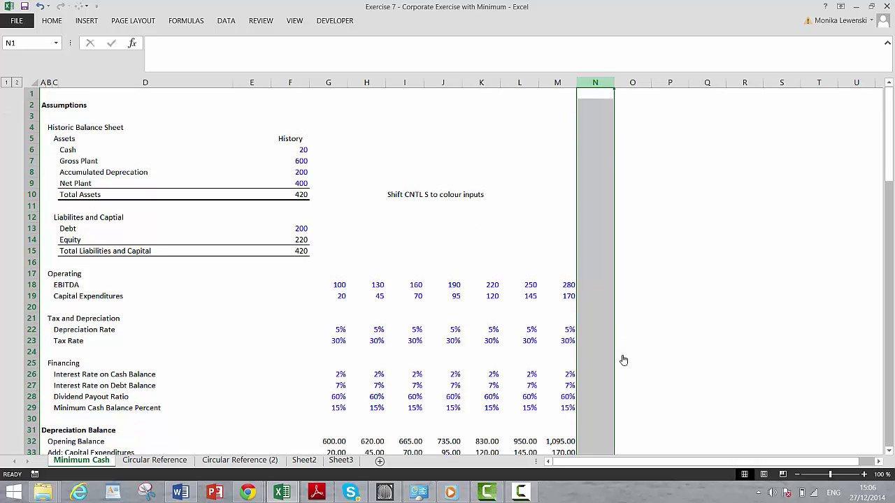
Step: Group columns N through XFD and collapse them so the model ends at M
{"action": "key", "text": "ctrl+shift+Right"}
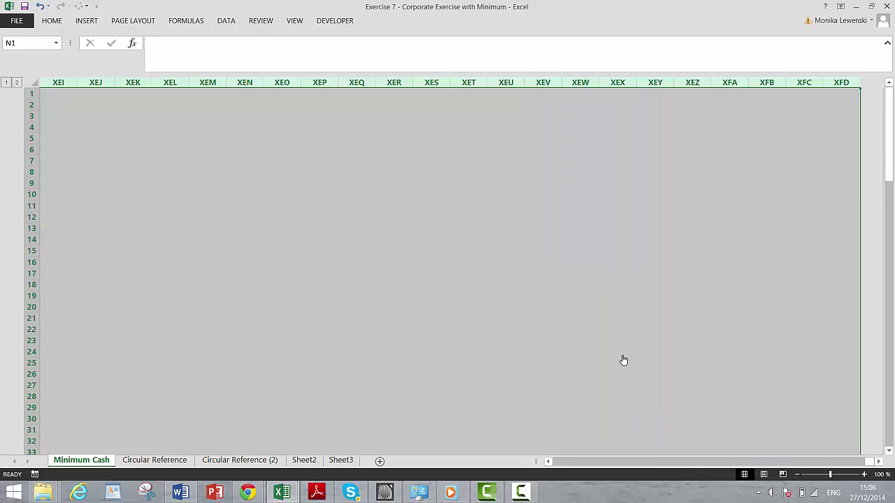
{"action": "key", "text": "alt+shift+Right"}
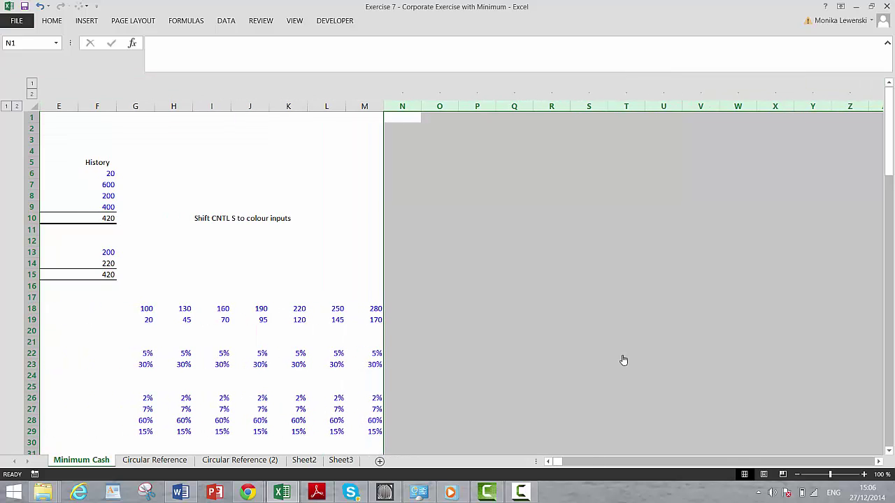
{"action": "key", "text": "ctrl+0"}
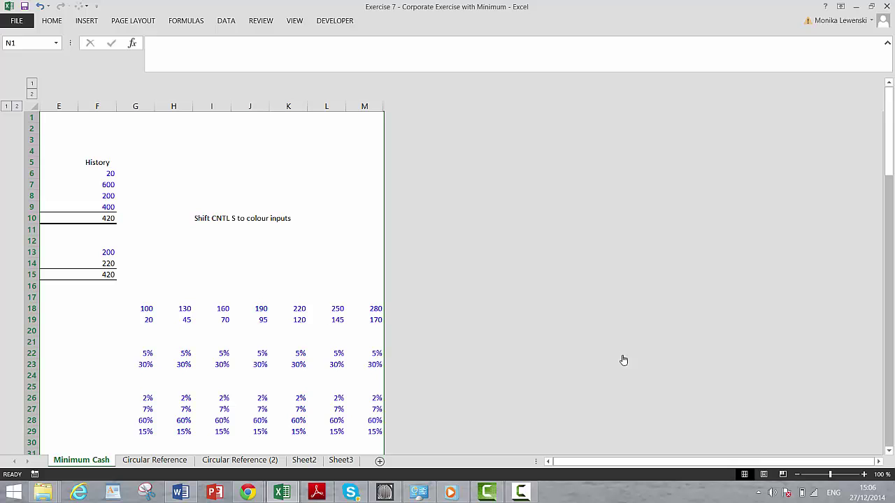
{"action": "key", "text": "ctrl+z"}
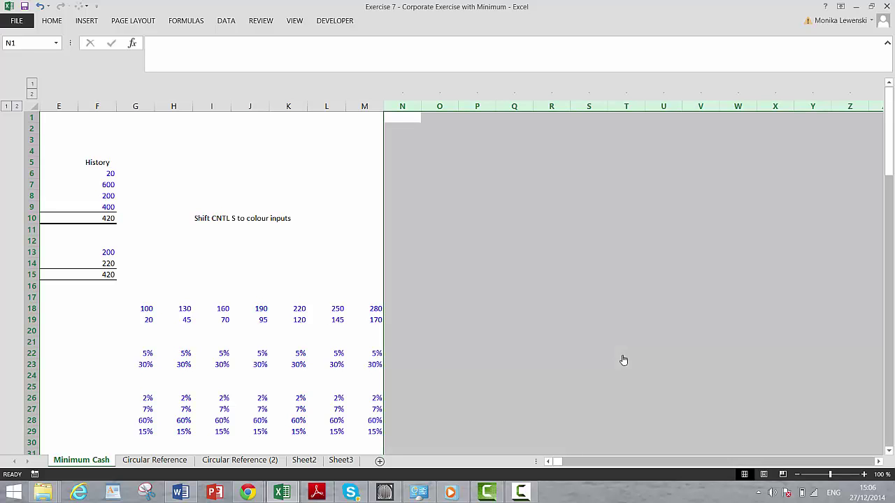
{"action": "key", "text": "ctrl+0"}
Step: Enter =G62*G63 in Minimum Cash Balance cell G64
{"action": "left_click", "coordinate": [173, 364]}
{"action": "key", "text": "Down"}
{"action": "key", "text": "Down"}
{"action": "key", "text": "Down"}
{"action": "key", "text": "Down"}
{"action": "key", "text": "Down"}
{"action": "key", "text": "Down"}
{"action": "key", "text": "Down"}
{"action": "key", "text": "Down"}
{"action": "key", "text": "Down"}
{"action": "key", "text": "Down"}
{"action": "key", "text": "Down"}
{"action": "key", "text": "Down"}
{"action": "key", "text": "Down"}
{"action": "key", "text": "Down"}
{"action": "key", "text": "Down"}
{"action": "key", "text": "Down"}
{"action": "key", "text": "Down"}
{"action": "key", "text": "Down"}
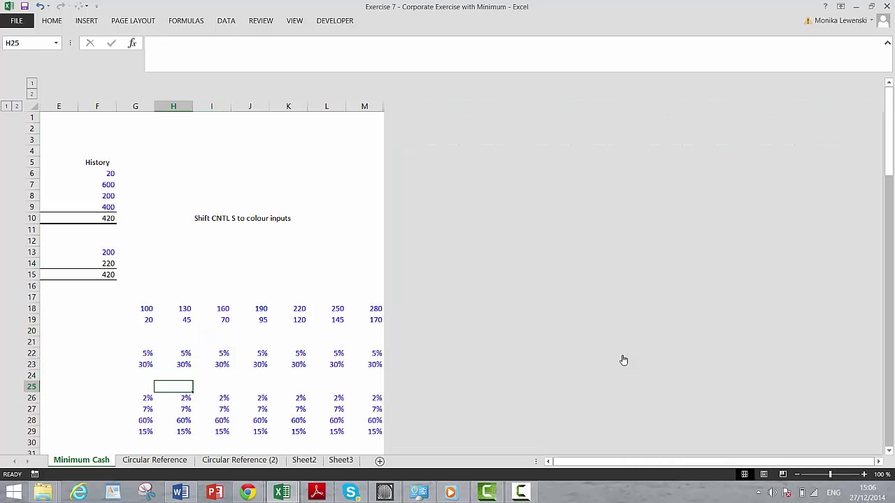
{"action": "key", "text": "Down"}
{"action": "key", "text": "Down"}
{"action": "key", "text": "Down"}
{"action": "key", "text": "Down"}
{"action": "key", "text": "Down"}
{"action": "key", "text": "Down"}
{"action": "key", "text": "Down"}
{"action": "key", "text": "Down"}
{"action": "key", "text": "Down"}
{"action": "key", "text": "Down"}
{"action": "key", "text": "Down"}
{"action": "key", "text": "Down"}
{"action": "key", "text": "Down"}
{"action": "key", "text": "Down"}
{"action": "key", "text": "Down"}
{"action": "key", "text": "Down"}
{"action": "key", "text": "Down"}
{"action": "key", "text": "Down"}
{"action": "key", "text": "Down"}
{"action": "key", "text": "Down"}
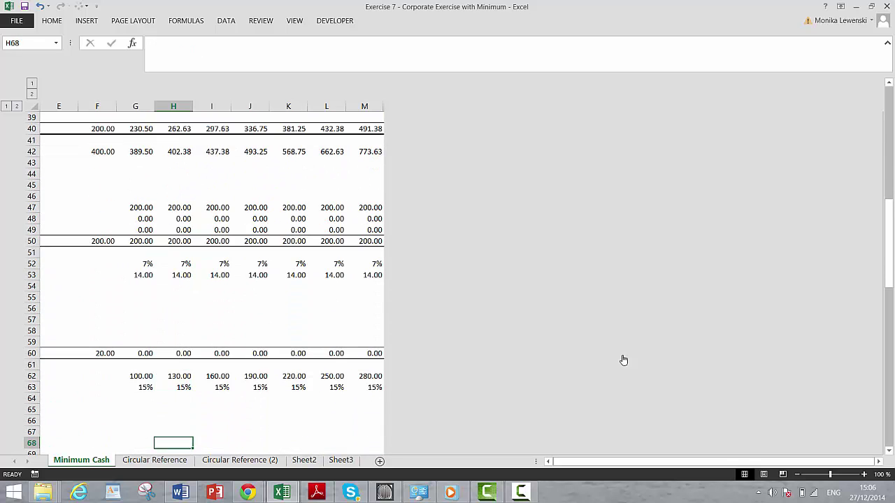
{"action": "key", "text": "Left"}
{"action": "key", "text": "Left"}
{"action": "key", "text": "Left"}
{"action": "key", "text": "Left"}
{"action": "key", "text": "Left"}
{"action": "key", "text": "Left"}
{"action": "key", "text": "Left"}
{"action": "key", "text": "Down"}
{"action": "key", "text": "Up"}
{"action": "key", "text": "Up"}
{"action": "key", "text": "Up"}
{"action": "key", "text": "Up"}
{"action": "key", "text": "Up"}
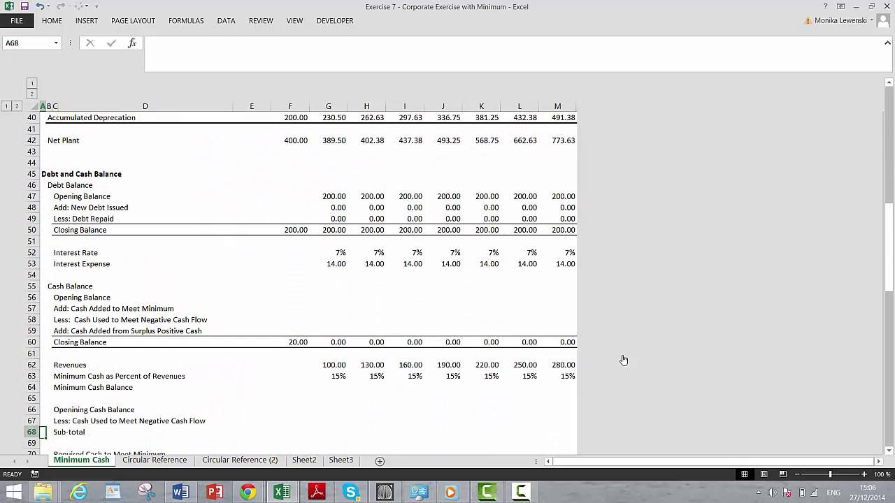
{"action": "key", "text": "Right"}
{"action": "key", "text": "Right"}
{"action": "key", "text": "Right"}
{"action": "key", "text": "Right"}
{"action": "key", "text": "Right"}
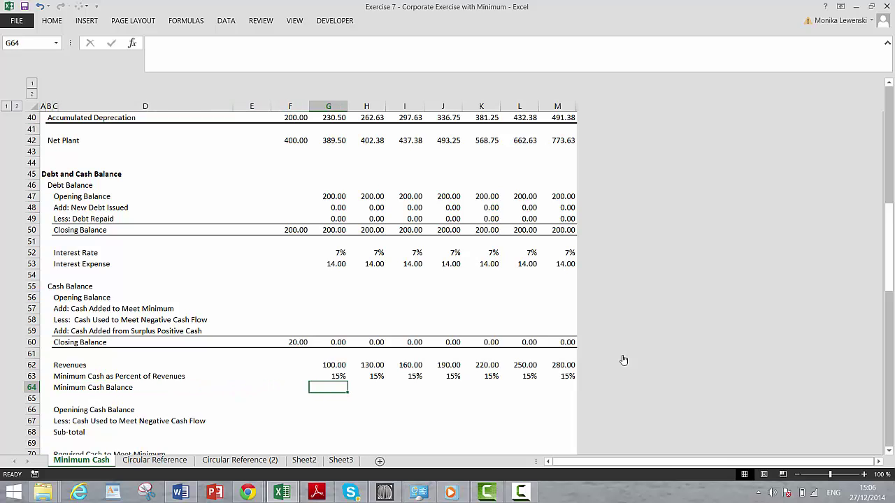
{"action": "type", "text": "="}
{"action": "key", "text": "Up"}
{"action": "key", "text": "Up"}
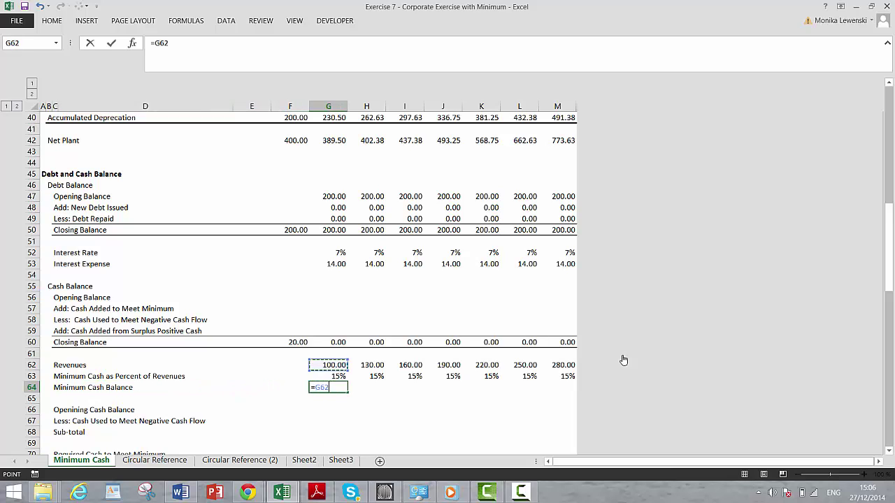
{"action": "type", "text": "*"}
{"action": "key", "text": "Up"}
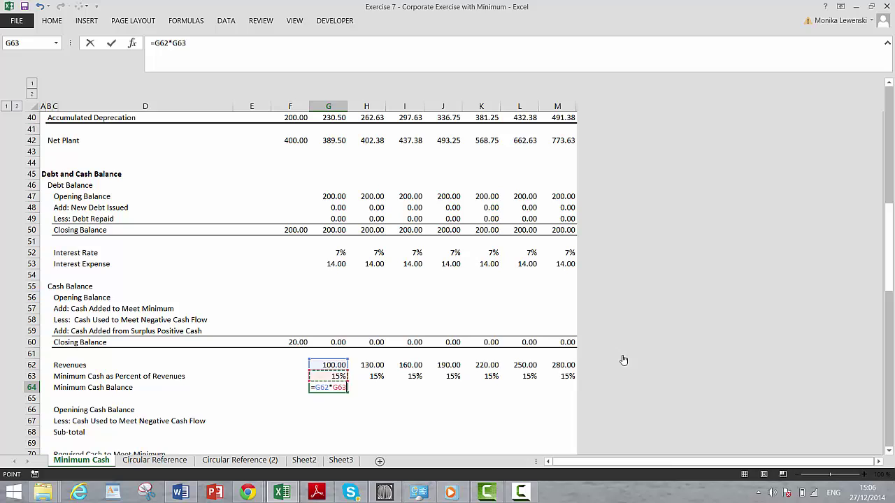
{"action": "key", "text": "Return"}
Step: Fill the formula across G64:M64, giving 15.00 through 42.00
{"action": "key", "text": "Up"}
{"action": "key", "text": "shift+Right"}
{"action": "key", "text": "shift+Right"}
{"action": "key", "text": "shift+Right"}
{"action": "key", "text": "shift+Right"}
{"action": "key", "text": "shift+Right"}
{"action": "key", "text": "shift+Right"}
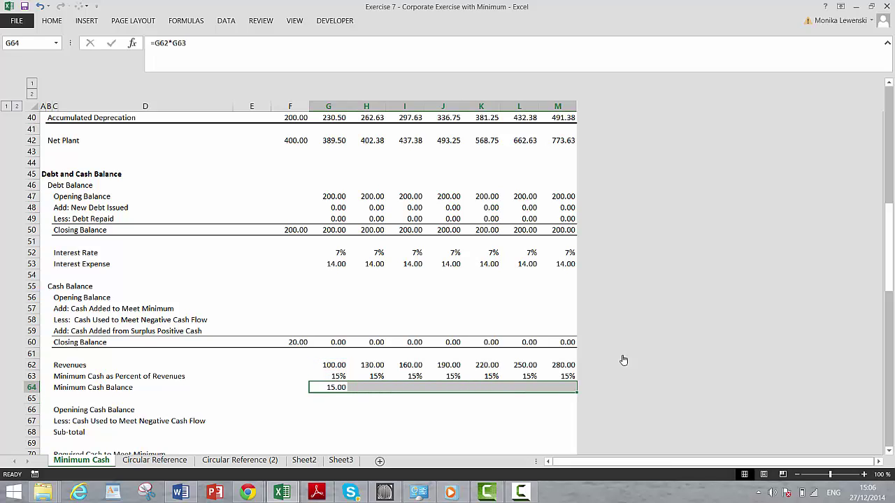
{"action": "key", "text": "ctrl+r"}
{"action": "key", "text": "Down"}
{"action": "key", "text": "Down"}
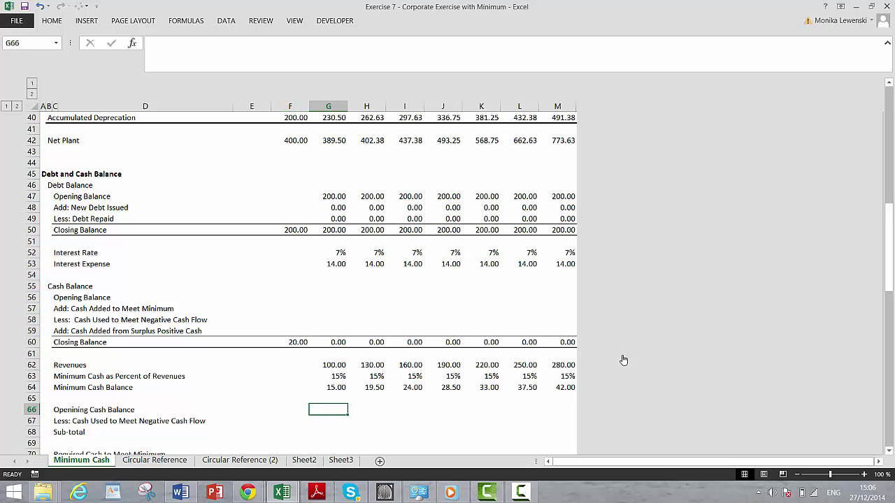
Step: Enter =G56 in opening cash balance cell G66, then delete it again
{"action": "type", "text": "="}
{"action": "key", "text": "Up"}
{"action": "key", "text": "Up"}
{"action": "key", "text": "Up"}
{"action": "key", "text": "Up"}
{"action": "key", "text": "Up"}
{"action": "key", "text": "Up"}
{"action": "key", "text": "Up"}
{"action": "key", "text": "Up"}
{"action": "key", "text": "Up"}
{"action": "key", "text": "Up"}
{"action": "key", "text": "Up"}
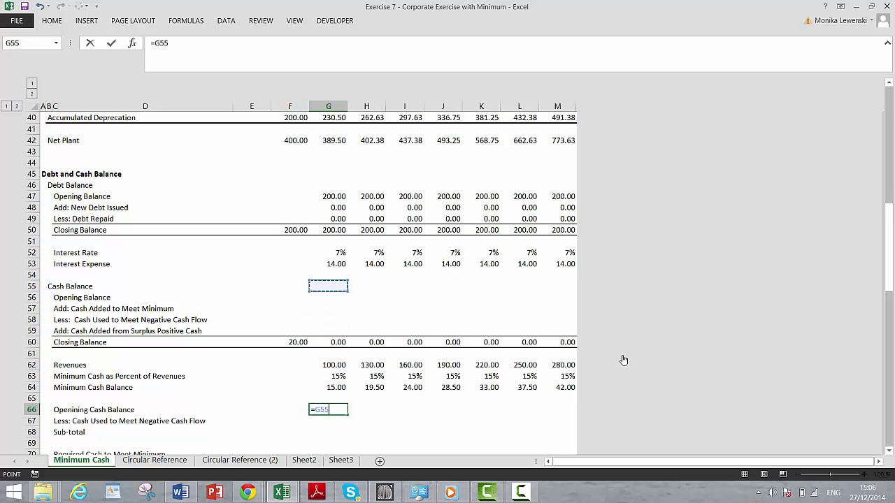
{"action": "key", "text": "Down"}
{"action": "key", "text": "Return"}
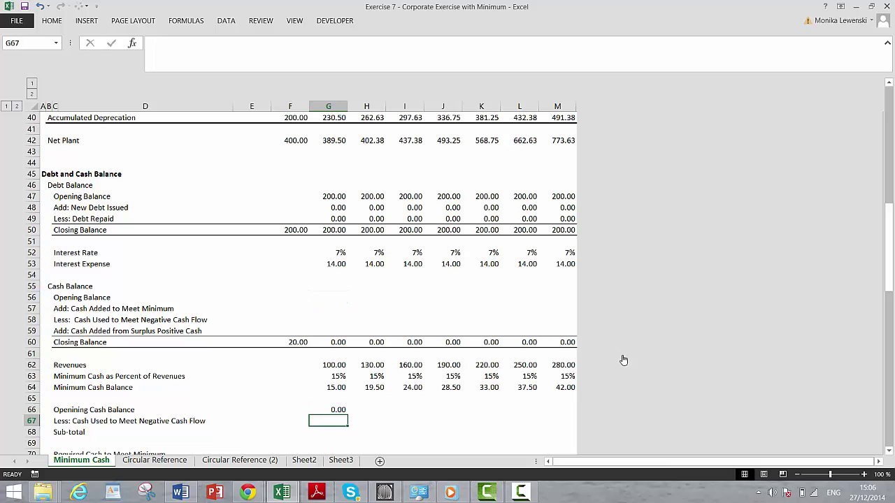
{"action": "key", "text": "Up"}
{"action": "key", "text": "Delete"}
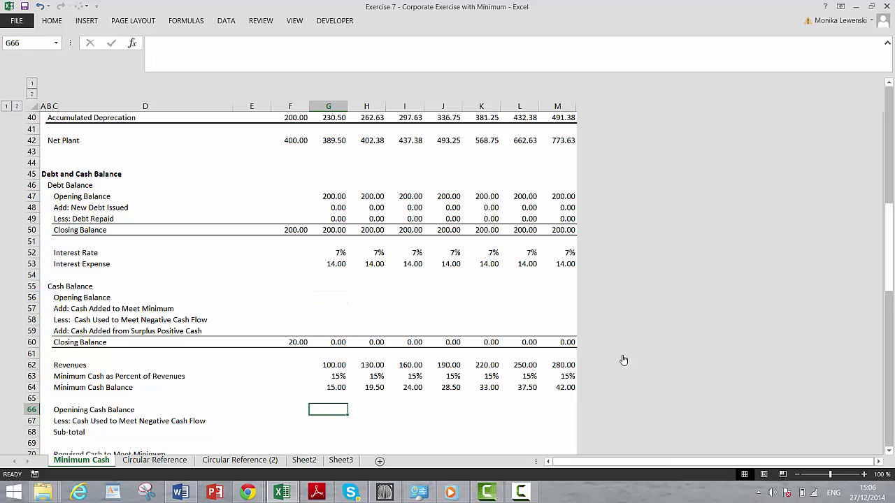
Step: Move down to the empty Cash Flow Statement rows 91–96
{"action": "key", "text": "Up"}
{"action": "key", "text": "Up"}
{"action": "key", "text": "Up"}
{"action": "key", "text": "Up"}
{"action": "key", "text": "Up"}
{"action": "key", "text": "Up"}
{"action": "key", "text": "Up"}
{"action": "key", "text": "Up"}
{"action": "key", "text": "Up"}
{"action": "key", "text": "Up"}
{"action": "key", "text": "Up"}
{"action": "key", "text": "Down"}
{"action": "key", "text": "Down"}
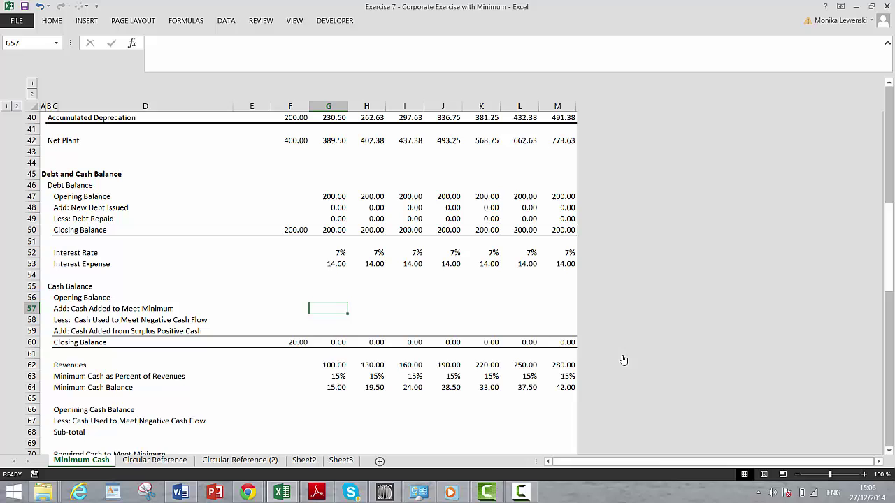
{"action": "key", "text": "Up"}
{"action": "key", "text": "Down"}
{"action": "key", "text": "Down"}
{"action": "key", "text": "Down"}
{"action": "key", "text": "Down"}
{"action": "key", "text": "Down"}
{"action": "key", "text": "Down"}
{"action": "key", "text": "Down"}
{"action": "key", "text": "Down"}
{"action": "key", "text": "Down"}
{"action": "key", "text": "Down"}
{"action": "key", "text": "Down"}
{"action": "key", "text": "Down"}
{"action": "key", "text": "Down"}
{"action": "key", "text": "Down"}
{"action": "key", "text": "Down"}
{"action": "key", "text": "Down"}
{"action": "key", "text": "Down"}
{"action": "key", "text": "Down"}
{"action": "key", "text": "Down"}
{"action": "key", "text": "Down"}
{"action": "key", "text": "Down"}
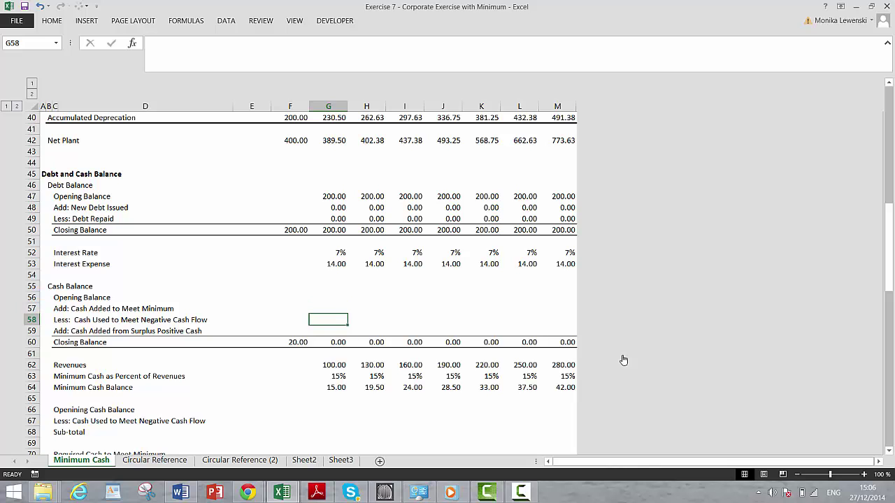
{"action": "key", "text": "Down"}
{"action": "key", "text": "Up"}
{"action": "key", "text": "Up"}
{"action": "key", "text": "Up"}
{"action": "key", "text": "Up"}
{"action": "key", "text": "Up"}
{"action": "key", "text": "Up"}
{"action": "key", "text": "Up"}
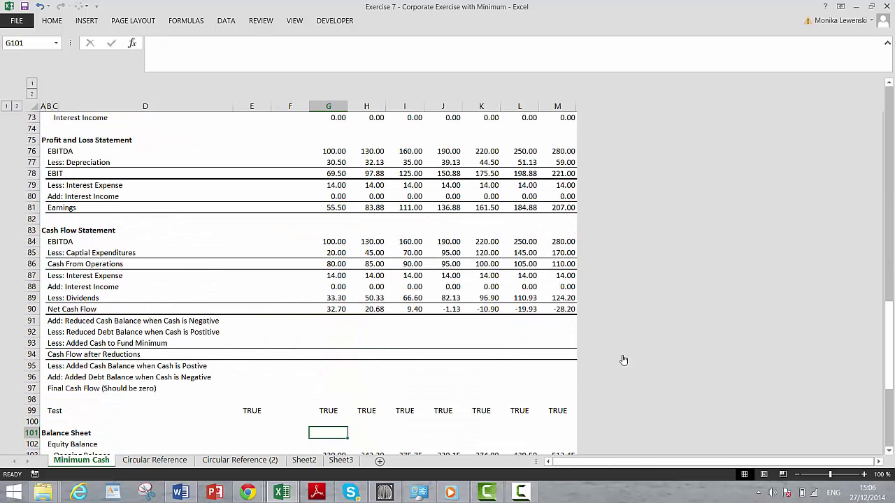
{"action": "key", "text": "Up"}
{"action": "key", "text": "Up"}
{"action": "key", "text": "Up"}
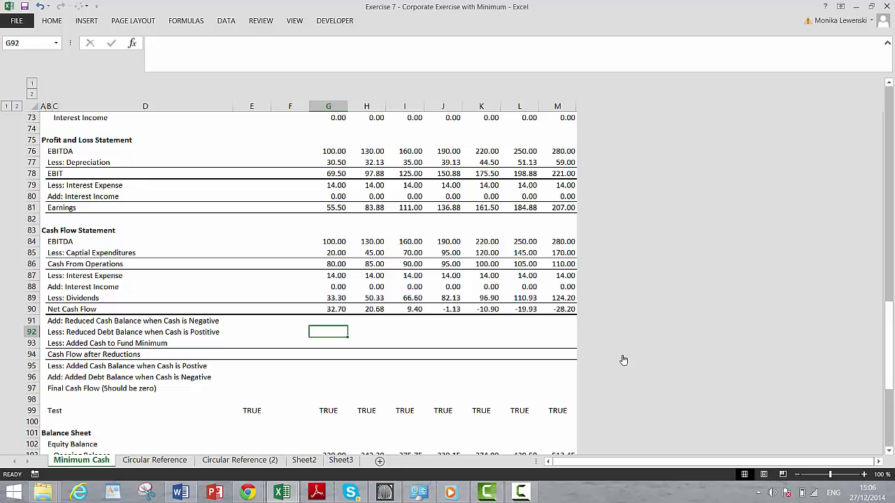
{"action": "key", "text": "Down"}
{"action": "key", "text": "Down"}
{"action": "key", "text": "Up"}
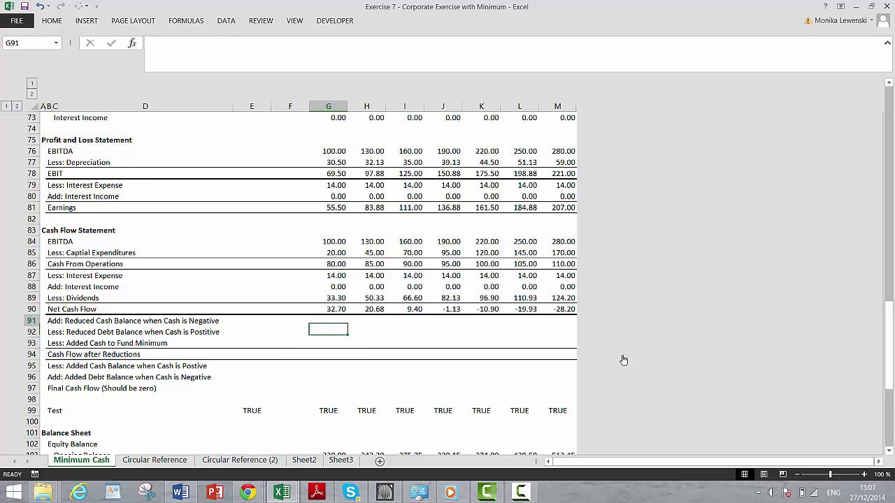
{"action": "key", "text": "Up"}
{"action": "key", "text": "Down"}
{"action": "key", "text": "Down"}
{"action": "key", "text": "Down"}
{"action": "key", "text": "Down"}
{"action": "key", "text": "Down"}
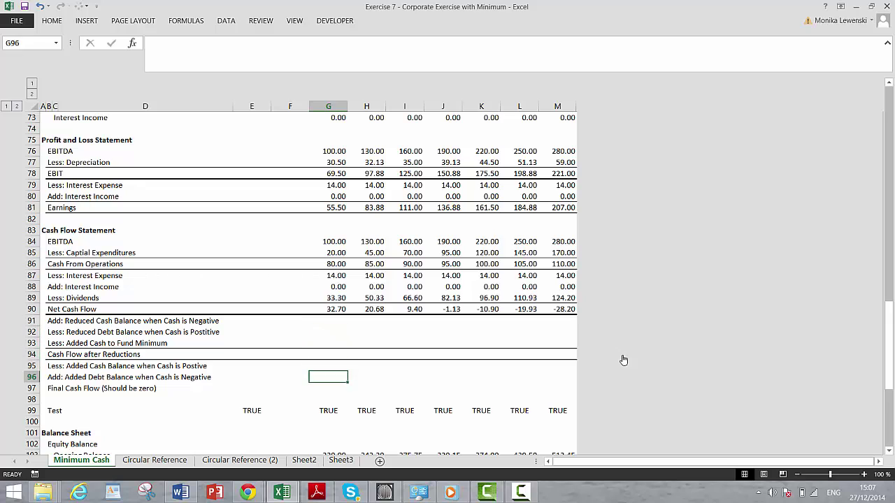
{"action": "key", "text": "Down"}
{"action": "key", "text": "Up"}
{"action": "key", "text": "Up"}
{"action": "key", "text": "Up"}
{"action": "key", "text": "Up"}
{"action": "key", "text": "Up"}
{"action": "key", "text": "Up"}
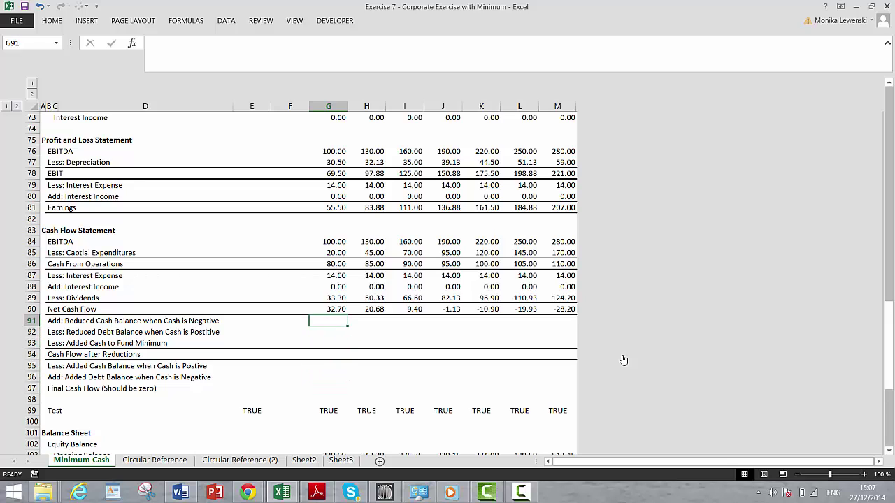
{"action": "key", "text": "Down"}
{"action": "key", "text": "Down"}
{"action": "key", "text": "Down"}
{"action": "key", "text": "Down"}
{"action": "key", "text": "Down"}
{"action": "key", "text": "Down"}
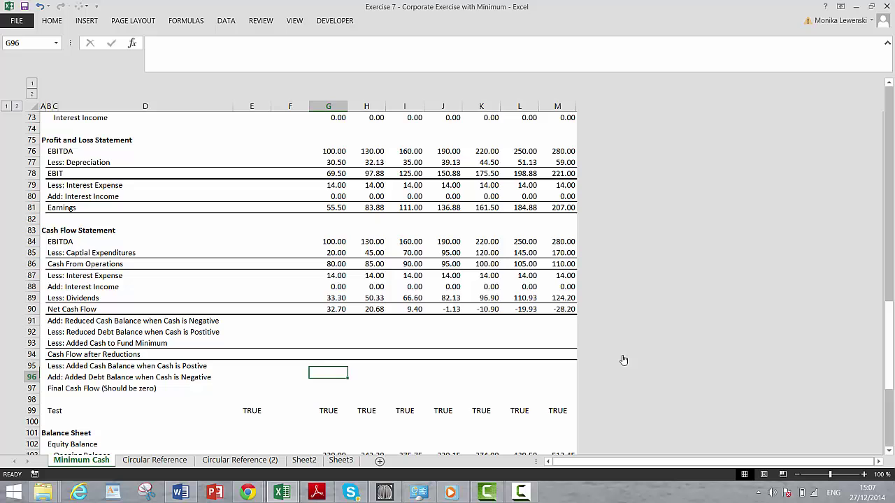
{"action": "key", "text": "Up"}
{"action": "key", "text": "Up"}
{"action": "key", "text": "Up"}
{"action": "key", "text": "Up"}
{"action": "key", "text": "Up"}
{"action": "key", "text": "Up"}
{"action": "key", "text": "Up"}
{"action": "key", "text": "Up"}
{"action": "key", "text": "Up"}
{"action": "key", "text": "Up"}
{"action": "key", "text": "Up"}
{"action": "key", "text": "Up"}
{"action": "key", "text": "Up"}
{"action": "key", "text": "Up"}
{"action": "key", "text": "Up"}
{"action": "key", "text": "Up"}
{"action": "key", "text": "Up"}
{"action": "key", "text": "Up"}
{"action": "key", "text": "Up"}
{"action": "key", "text": "Up"}
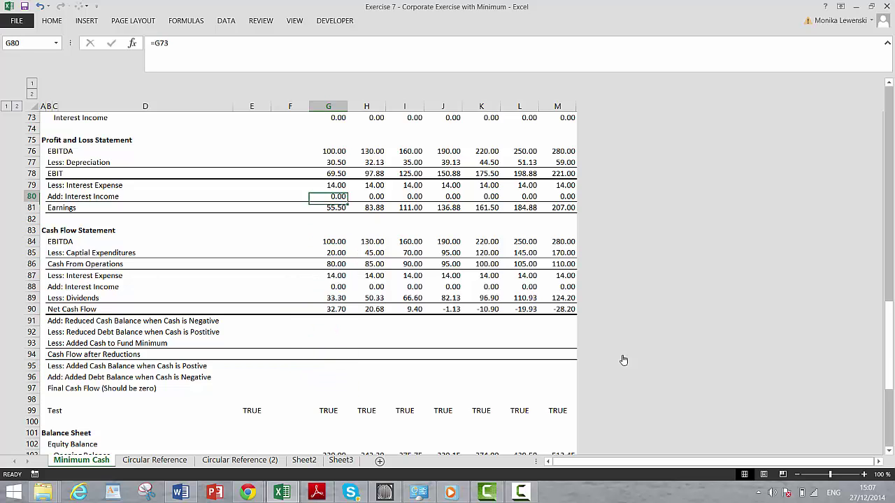
{"action": "key", "text": "Up"}
{"action": "key", "text": "Up"}
{"action": "key", "text": "Up"}
{"action": "key", "text": "Up"}
{"action": "key", "text": "Up"}
{"action": "key", "text": "Up"}
{"action": "key", "text": "Up"}
{"action": "key", "text": "Up"}
{"action": "key", "text": "Up"}
{"action": "key", "text": "Up"}
{"action": "key", "text": "Up"}
{"action": "key", "text": "Up"}
{"action": "key", "text": "Up"}
{"action": "key", "text": "Up"}
{"action": "key", "text": "Up"}
{"action": "key", "text": "Up"}
{"action": "key", "text": "Up"}
{"action": "key", "text": "Down"}
{"action": "key", "text": "Down"}
{"action": "key", "text": "Down"}
{"action": "key", "text": "Down"}
{"action": "key", "text": "Down"}
{"action": "key", "text": "Down"}
{"action": "key", "text": "Down"}
{"action": "key", "text": "Down"}
{"action": "key", "text": "Down"}
{"action": "key", "text": "Down"}
{"action": "key", "text": "Down"}
{"action": "key", "text": "Down"}
{"action": "key", "text": "Down"}
{"action": "key", "text": "Down"}
{"action": "key", "text": "Down"}
{"action": "key", "text": "Down"}
{"action": "key", "text": "Down"}
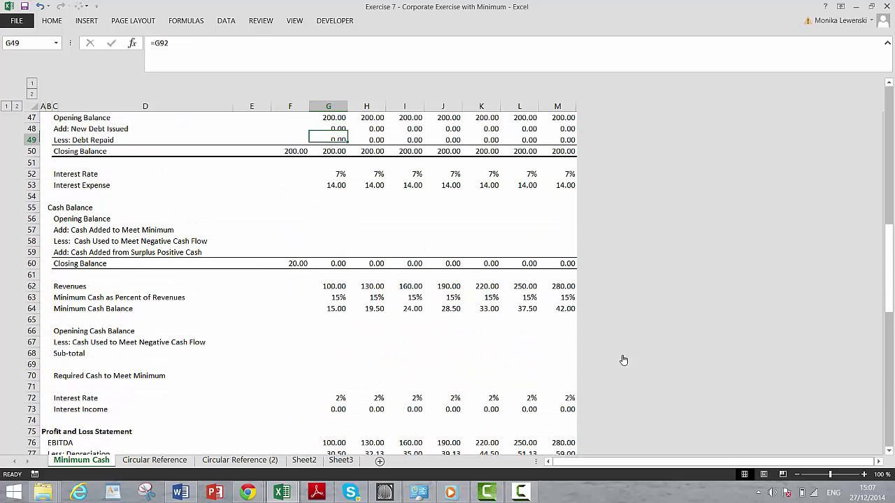
{"action": "key", "text": "Down"}
{"action": "key", "text": "Down"}
{"action": "key", "text": "Down"}
{"action": "key", "text": "Down"}
{"action": "key", "text": "Down"}
{"action": "key", "text": "Up"}
{"action": "key", "text": "Up"}
{"action": "key", "text": "Up"}
{"action": "key", "text": "Up"}
{"action": "key", "text": "Up"}
{"action": "key", "text": "Up"}
{"action": "key", "text": "Up"}
{"action": "key", "text": "Up"}
{"action": "key", "text": "Up"}
{"action": "key", "text": "Up"}
{"action": "key", "text": "Up"}
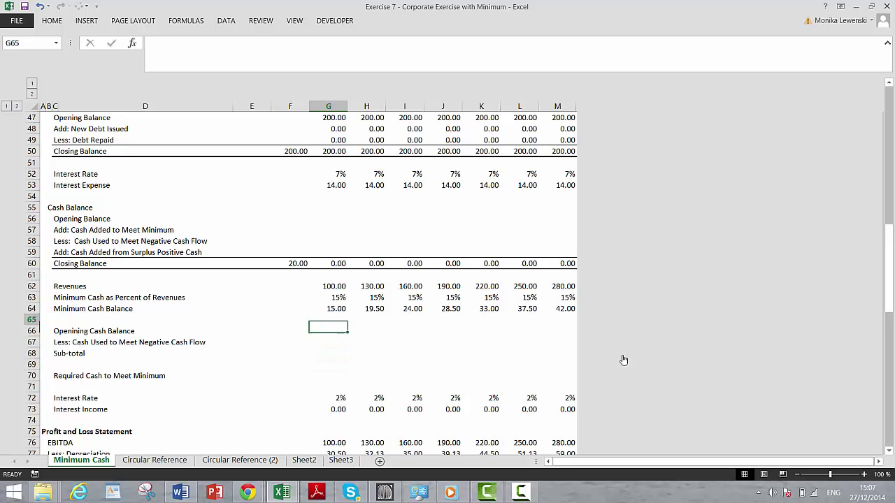
{"action": "key", "text": "Up"}
{"action": "key", "text": "Down"}
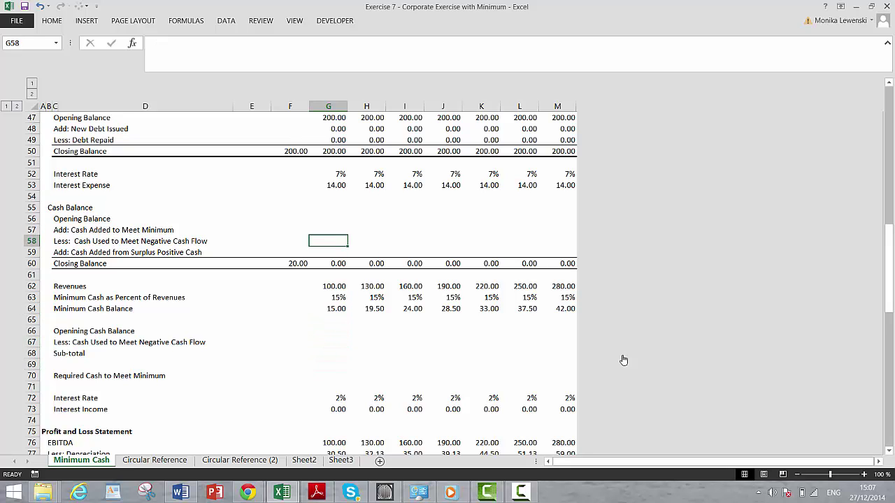
{"action": "key", "text": "Down"}
{"action": "key", "text": "Down"}
{"action": "key", "text": "Down"}
{"action": "key", "text": "Down"}
{"action": "key", "text": "Down"}
{"action": "key", "text": "Down"}
{"action": "key", "text": "Down"}
{"action": "key", "text": "Down"}
{"action": "key", "text": "Down"}
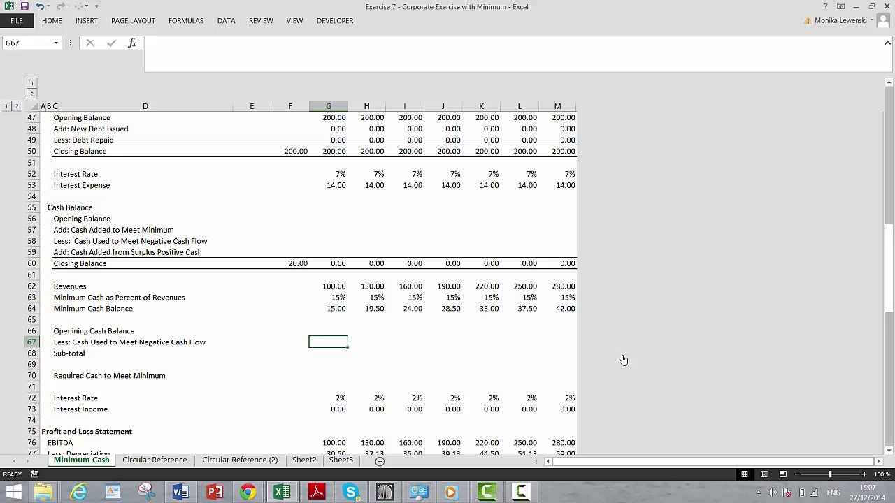
{"action": "key", "text": "Up"}
{"action": "key", "text": "Up"}
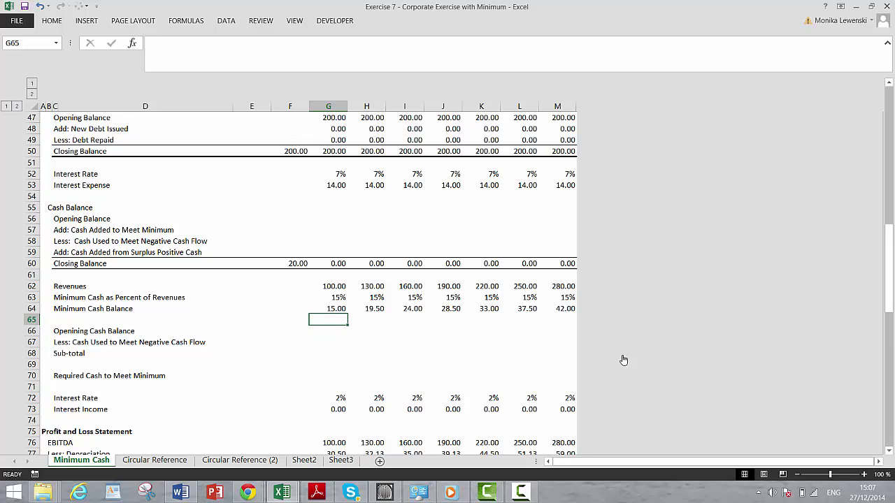
{"action": "key", "text": "Up"}
{"action": "key", "text": "Up"}
{"action": "key", "text": "Up"}
{"action": "key", "text": "Up"}
{"action": "key", "text": "Up"}
{"action": "key", "text": "Up"}
{"action": "key", "text": "Up"}
{"action": "key", "text": "Up"}
{"action": "key", "text": "Up"}
{"action": "key", "text": "Up"}
{"action": "key", "text": "Up"}
{"action": "key", "text": "Up"}
{"action": "key", "text": "Down"}
{"action": "key", "text": "Down"}
{"action": "key", "text": "Down"}
{"action": "key", "text": "Down"}
{"action": "key", "text": "Down"}
{"action": "key", "text": "Down"}
{"action": "key", "text": "Down"}
{"action": "key", "text": "Down"}
{"action": "key", "text": "Down"}
{"action": "key", "text": "Down"}
{"action": "key", "text": "Down"}
{"action": "key", "text": "Down"}
{"action": "key", "text": "Down"}
{"action": "key", "text": "Down"}
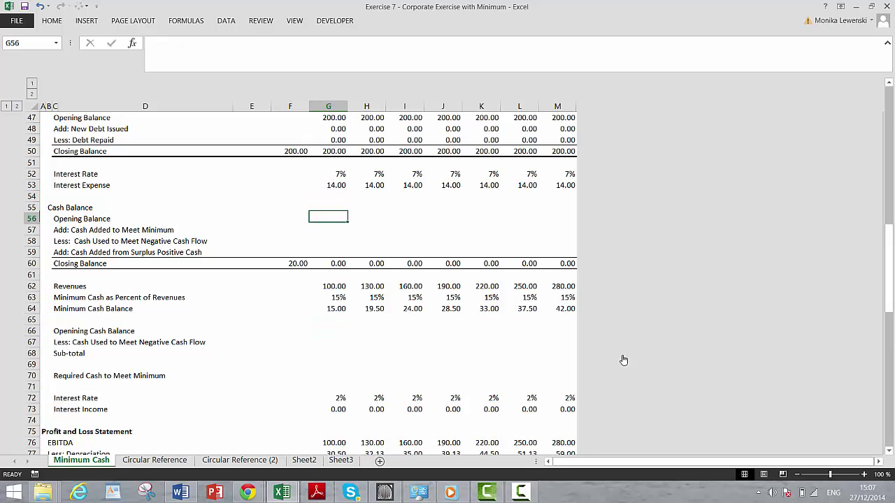
{"action": "key", "text": "Up"}
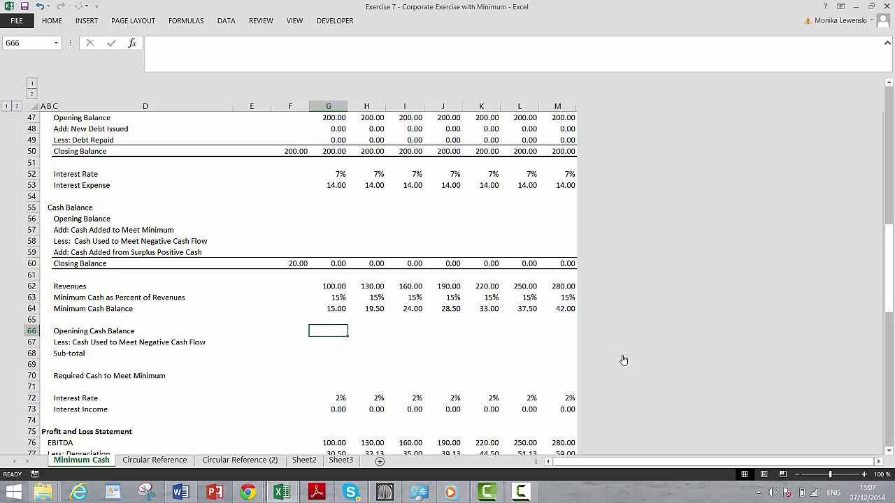
{"action": "key", "text": "Down"}
{"action": "key", "text": "Down"}
{"action": "key", "text": "Down"}
{"action": "key", "text": "Down"}
{"action": "key", "text": "Left"}
{"action": "key", "text": "Left"}
{"action": "key", "text": "Left"}
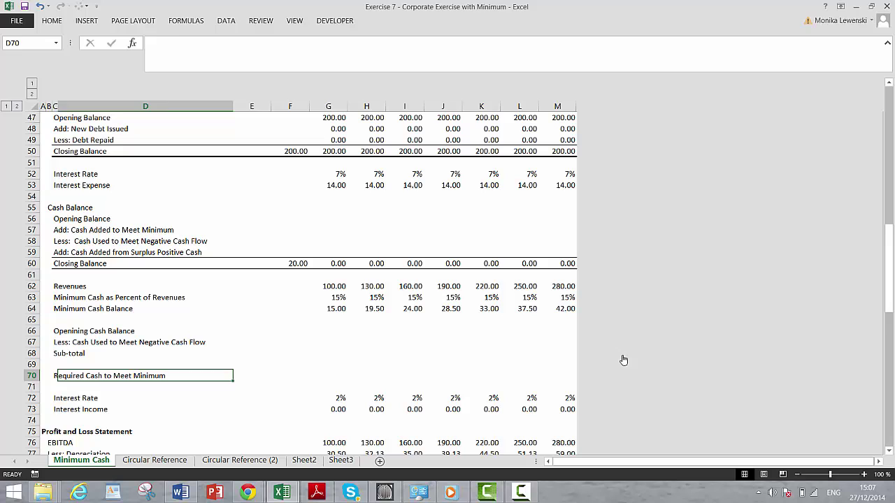
{"action": "key", "text": "Right"}
{"action": "key", "text": "Right"}
{"action": "key", "text": "Right"}
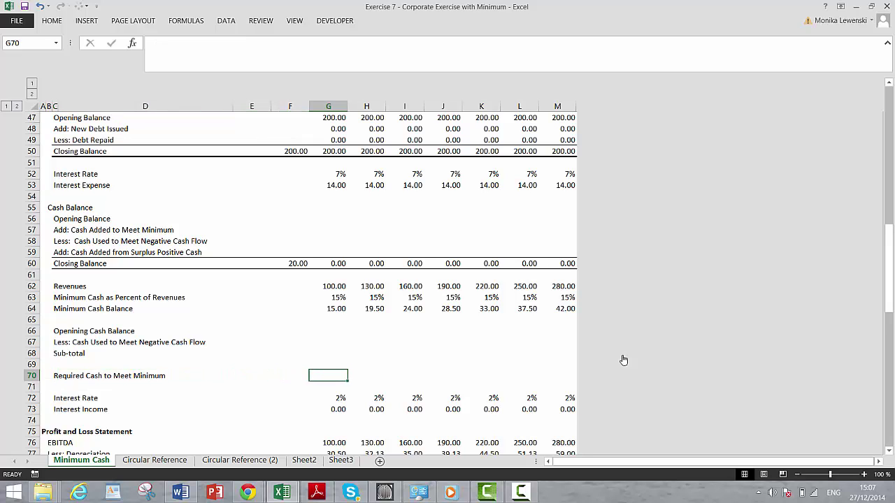
{"action": "key", "text": "Up"}
{"action": "key", "text": "Up"}
{"action": "key", "text": "Up"}
{"action": "key", "text": "Up"}
{"action": "key", "text": "Up"}
{"action": "key", "text": "Up"}
{"action": "key", "text": "Up"}
{"action": "key", "text": "Up"}
{"action": "key", "text": "Up"}
{"action": "key", "text": "Up"}
{"action": "key", "text": "Up"}
{"action": "key", "text": "Up"}
{"action": "key", "text": "Up"}
{"action": "key", "text": "Up"}
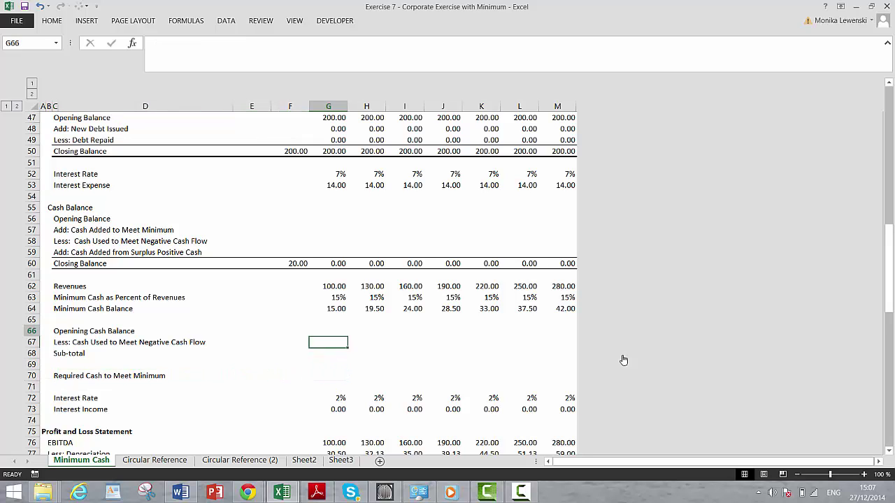
{"action": "key", "text": "Down"}
{"action": "key", "text": "Down"}
{"action": "key", "text": "Down"}
{"action": "key", "text": "Down"}
{"action": "key", "text": "Down"}
{"action": "key", "text": "Down"}
{"action": "key", "text": "Down"}
{"action": "key", "text": "Down"}
{"action": "key", "text": "Down"}
{"action": "key", "text": "Down"}
{"action": "key", "text": "Down"}
{"action": "key", "text": "Down"}
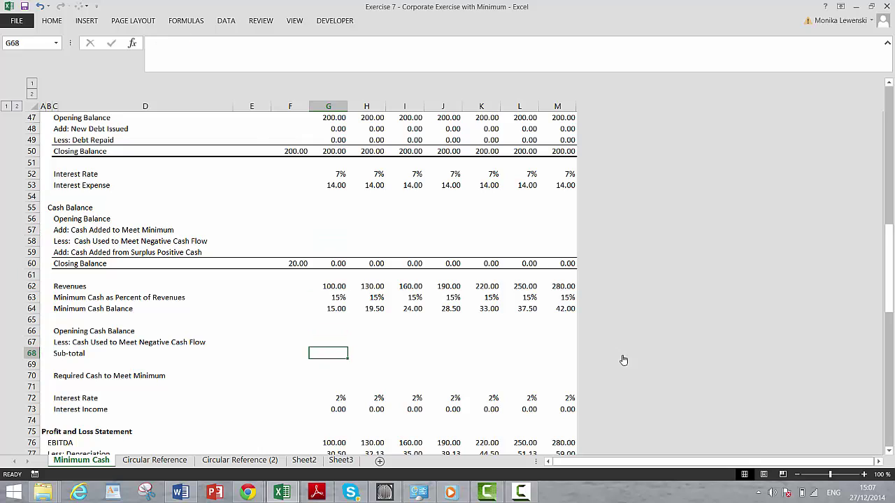
{"action": "key", "text": "Up"}
{"action": "key", "text": "Up"}
{"action": "key", "text": "Down"}
{"action": "key", "text": "Down"}
{"action": "key", "text": "Down"}
{"action": "key", "text": "Down"}
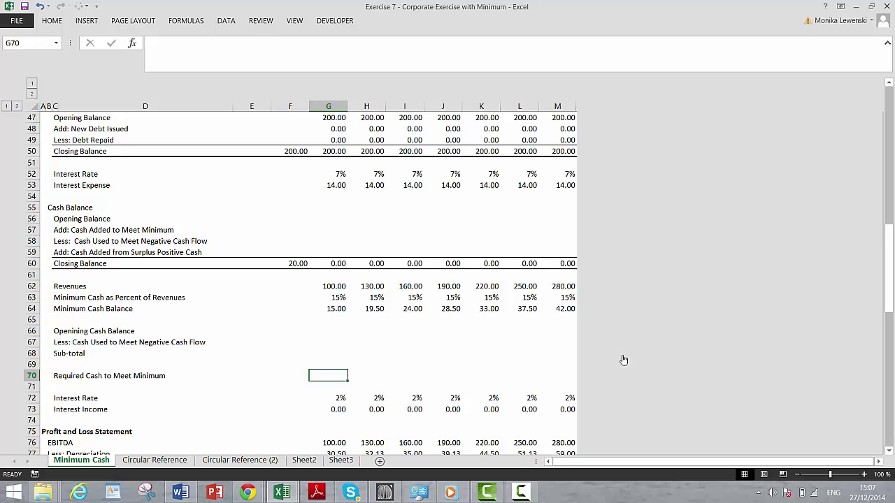
{"action": "key", "text": "Up"}
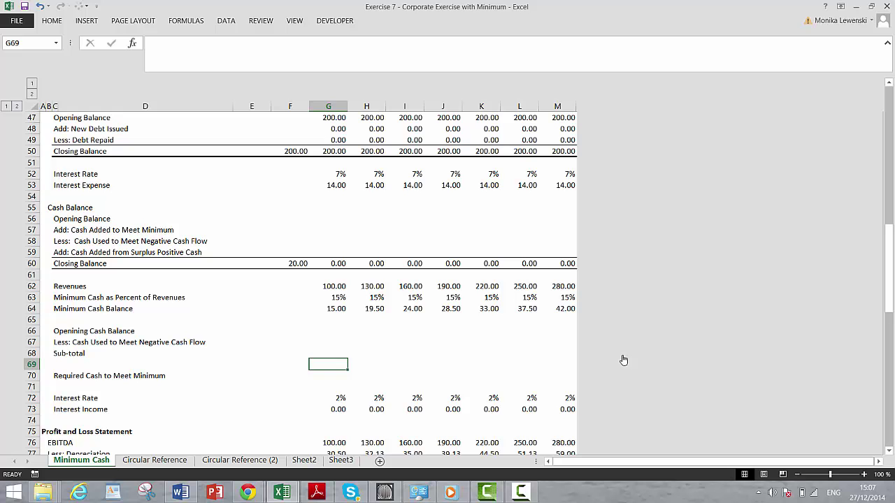
{"action": "key", "text": "Page_Up"}
{"action": "key", "text": "Page_Up"}
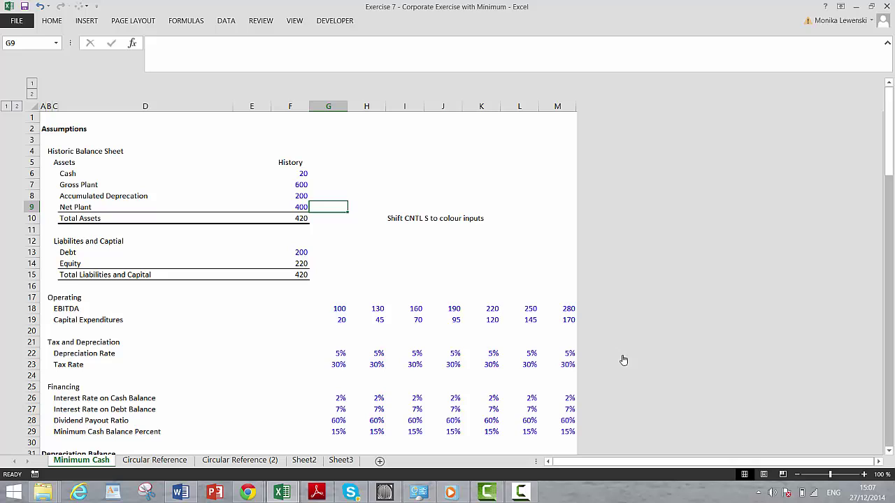
Step: Review the EBITDA and capital expenditure inputs and the statements below them
{"action": "key", "text": "ctrl+Down"}
{"action": "key", "text": "Right"}
{"action": "key", "text": "Right"}
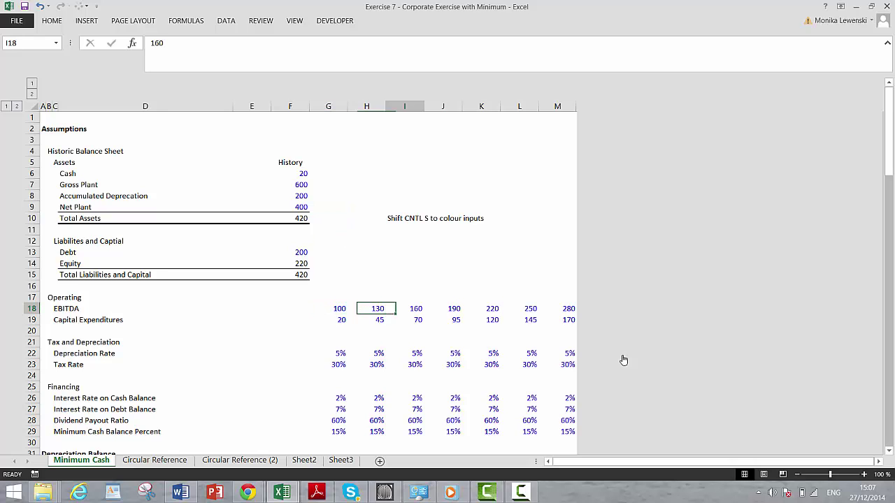
{"action": "key", "text": "ctrl+Right"}
{"action": "key", "text": "Left"}
{"action": "key", "text": "Left"}
{"action": "key", "text": "Left"}
{"action": "key", "text": "Left"}
{"action": "key", "text": "Left"}
{"action": "key", "text": "Left"}
{"action": "key", "text": "Left"}
{"action": "key", "text": "Left"}
{"action": "key", "text": "Left"}
{"action": "key", "text": "Left"}
{"action": "key", "text": "Left"}
{"action": "key", "text": "Left"}
{"action": "key", "text": "Down"}
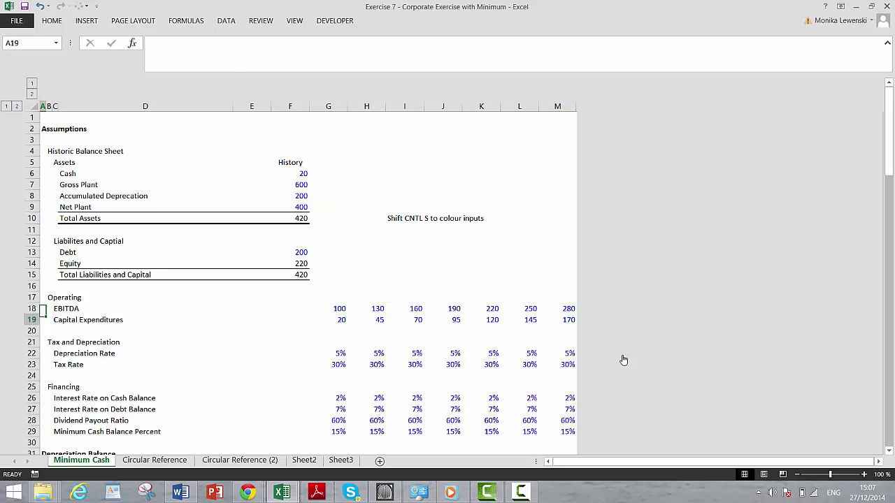
{"action": "key", "text": "Page_Down"}
{"action": "key", "text": "Page_Down"}
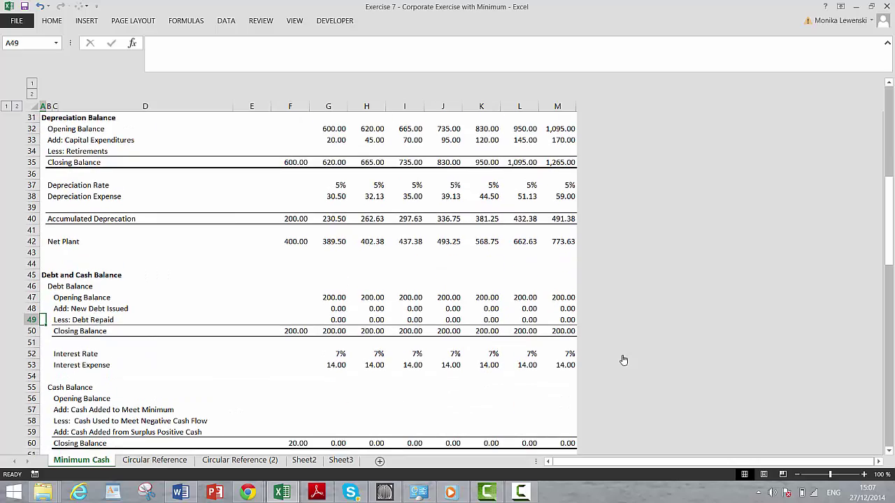
{"action": "key", "text": "Down"}
{"action": "key", "text": "Down"}
{"action": "key", "text": "Down"}
{"action": "key", "text": "Down"}
{"action": "key", "text": "Down"}
{"action": "key", "text": "Down"}
{"action": "key", "text": "Down"}
{"action": "key", "text": "Down"}
{"action": "key", "text": "Down"}
{"action": "key", "text": "Down"}
{"action": "key", "text": "Down"}
{"action": "key", "text": "Down"}
{"action": "key", "text": "Down"}
{"action": "key", "text": "Down"}
{"action": "key", "text": "Down"}
{"action": "key", "text": "Down"}
{"action": "key", "text": "Down"}
{"action": "key", "text": "Down"}
{"action": "key", "text": "Down"}
{"action": "key", "text": "Down"}
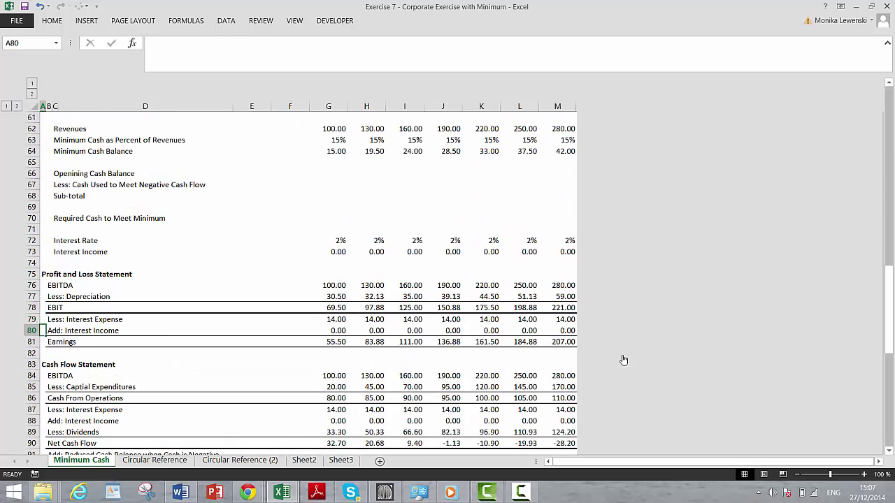
{"action": "key", "text": "Down"}
{"action": "key", "text": "Down"}
{"action": "key", "text": "Down"}
{"action": "key", "text": "Down"}
{"action": "key", "text": "Down"}
{"action": "key", "text": "Down"}
{"action": "key", "text": "Down"}
{"action": "key", "text": "Down"}
{"action": "key", "text": "Down"}
{"action": "key", "text": "Down"}
{"action": "key", "text": "Down"}
{"action": "key", "text": "Down"}
{"action": "key", "text": "Down"}
{"action": "key", "text": "Down"}
{"action": "key", "text": "Down"}
{"action": "key", "text": "Down"}
{"action": "key", "text": "Down"}
{"action": "key", "text": "Down"}
{"action": "key", "text": "Down"}
{"action": "key", "text": "Down"}
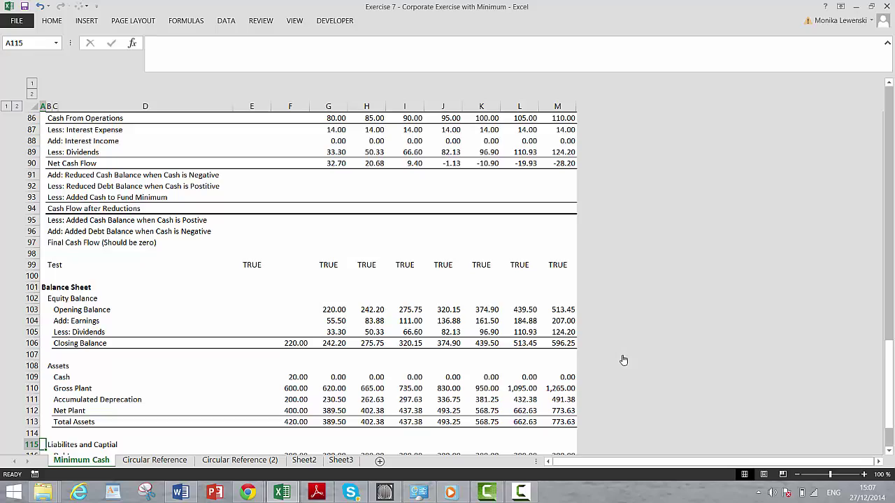
{"action": "key", "text": "Page_Up"}
{"action": "key", "text": "Page_Up"}
{"action": "key", "text": "Page_Up"}
{"action": "key", "text": "Page_Up"}
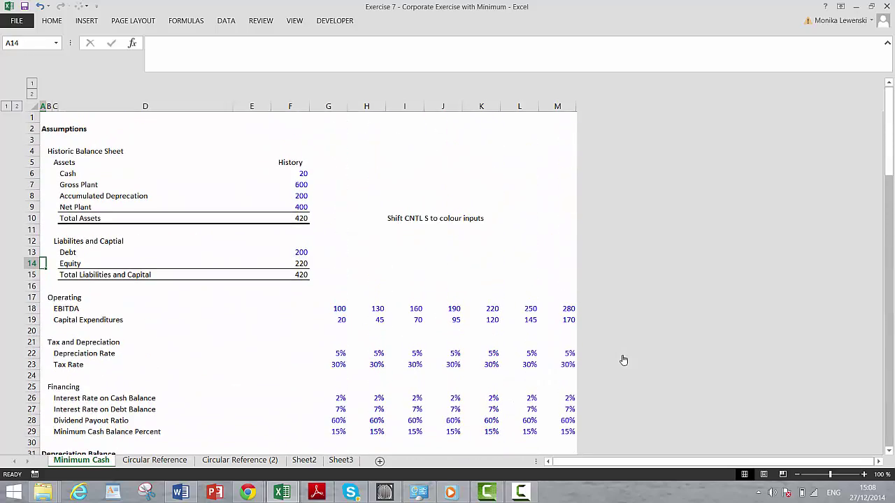
Step: Try trial capital expenditure values of 2 in J19 and 20 in I19
{"action": "key", "text": "Down"}
{"action": "key", "text": "Down"}
{"action": "key", "text": "Down"}
{"action": "key", "text": "Down"}
{"action": "key", "text": "Down"}
{"action": "key", "text": "Right"}
{"action": "key", "text": "Right"}
{"action": "key", "text": "Right"}
{"action": "key", "text": "Right"}
{"action": "key", "text": "Right"}
{"action": "key", "text": "Right"}
{"action": "key", "text": "Right"}
{"action": "key", "text": "Right"}
{"action": "key", "text": "Right"}
{"action": "key", "text": "Right"}
{"action": "key", "text": "Right"}
{"action": "key", "text": "Right"}
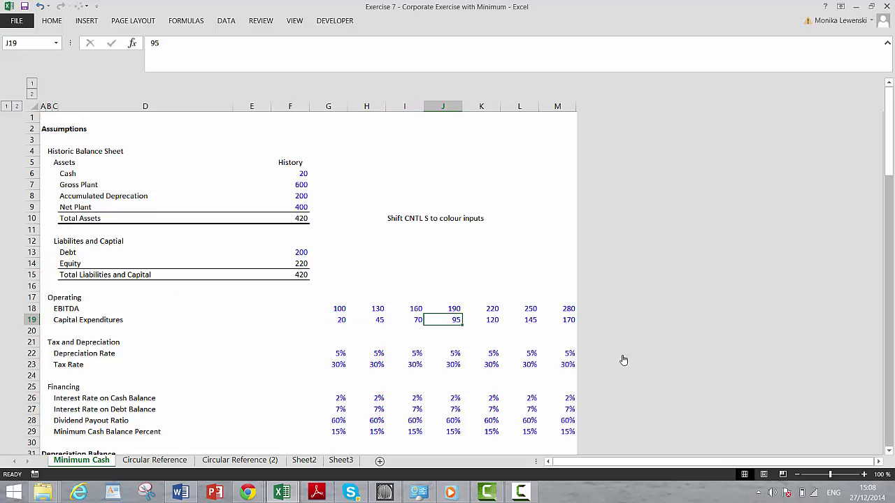
{"action": "key", "text": "Left"}
{"action": "key", "text": "Left"}
{"action": "key", "text": "Left"}
{"action": "type", "text": "2"}
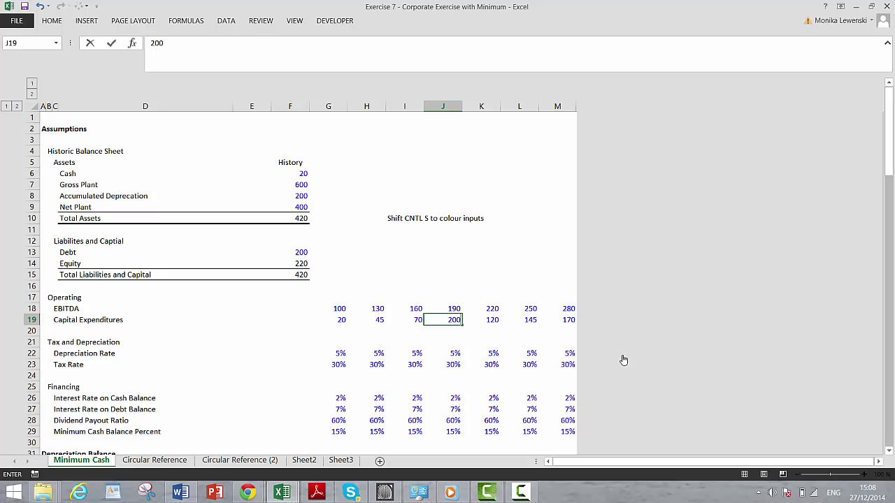
{"action": "key", "text": "Return"}
{"action": "key", "text": "Up"}
{"action": "key", "text": "Left"}
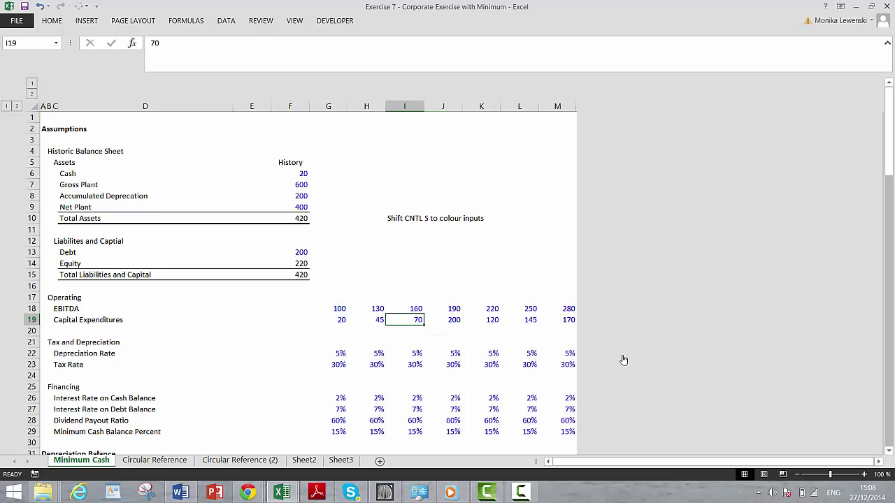
{"action": "type", "text": "200"}
{"action": "key", "text": "Return"}
{"action": "key", "text": "Up"}
Step: Set capital expenditures to 300 in I19 and 500 in J19
{"action": "type", "text": "300"}
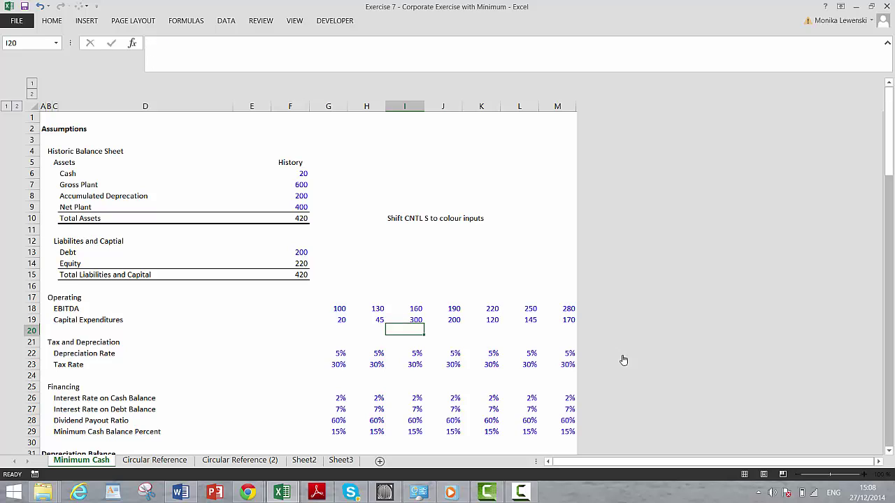
{"action": "key", "text": "Tab"}
{"action": "type", "text": "55"}
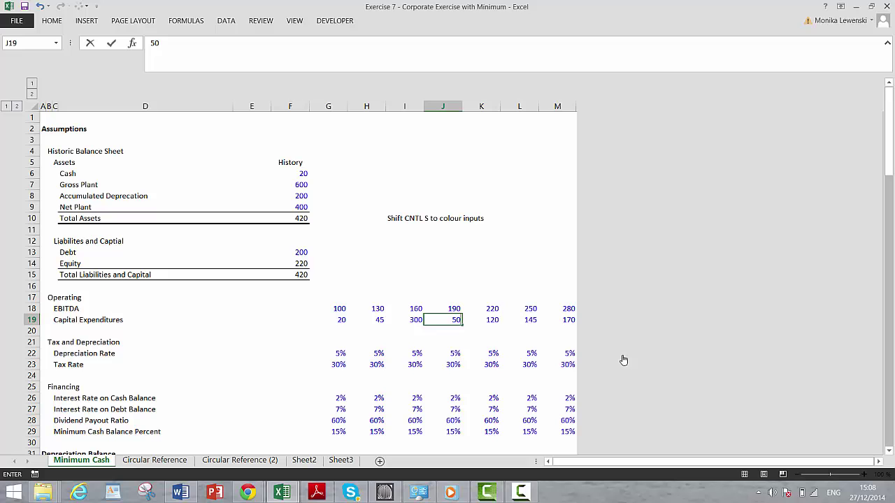
{"action": "type", "text": "0"}
{"action": "key", "text": "Return"}
{"action": "key", "text": "Left"}
{"action": "key", "text": "Left"}
{"action": "key", "text": "Left"}
{"action": "key", "text": "Left"}
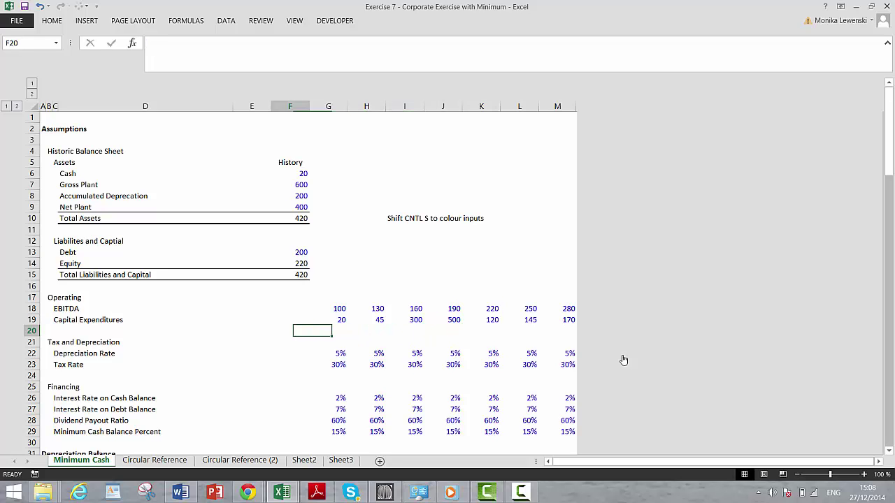
{"action": "key", "text": "Page_Down"}
{"action": "key", "text": "Page_Down"}
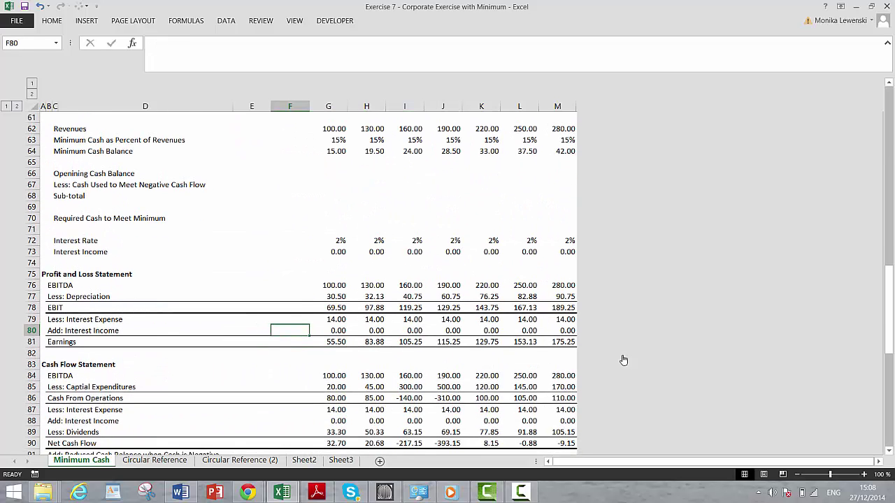
Step: Link the first-year opening cash balance G56 to the prior closing balance F60
{"action": "key", "text": "Up"}
{"action": "key", "text": "Up"}
{"action": "key", "text": "Up"}
{"action": "key", "text": "Up"}
{"action": "key", "text": "Up"}
{"action": "key", "text": "Up"}
{"action": "key", "text": "Up"}
{"action": "key", "text": "Up"}
{"action": "key", "text": "Up"}
{"action": "key", "text": "Up"}
{"action": "key", "text": "Up"}
{"action": "key", "text": "Up"}
{"action": "key", "text": "Up"}
{"action": "key", "text": "Up"}
{"action": "key", "text": "Up"}
{"action": "key", "text": "Up"}
{"action": "key", "text": "Up"}
{"action": "key", "text": "Up"}
{"action": "key", "text": "Up"}
{"action": "key", "text": "Up"}
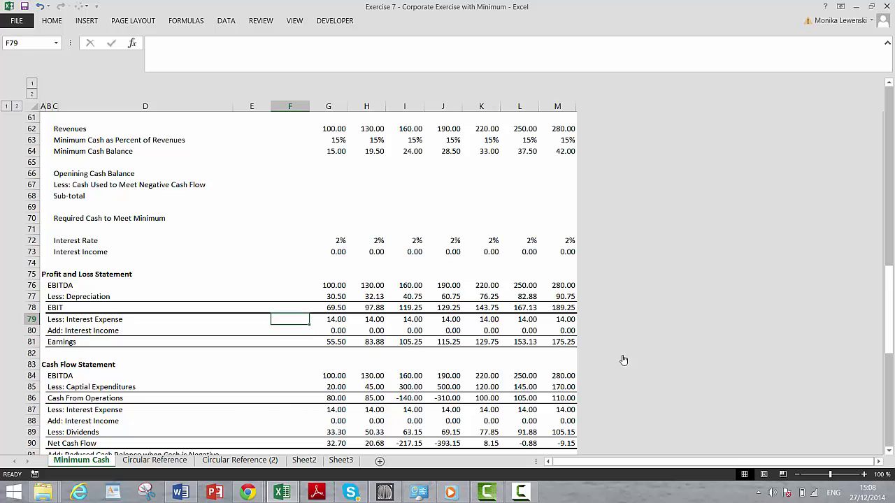
{"action": "key", "text": "Down"}
{"action": "key", "text": "Down"}
{"action": "key", "text": "Down"}
{"action": "key", "text": "Down"}
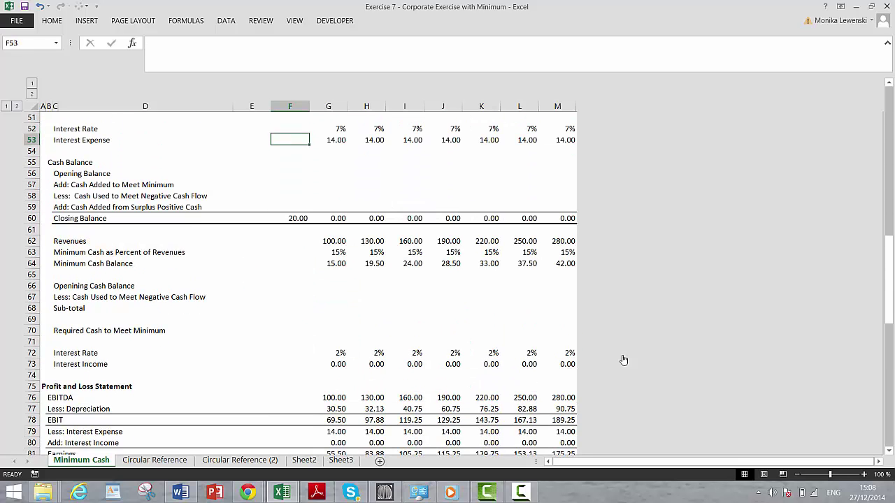
{"action": "key", "text": "Right"}
{"action": "type", "text": "="}
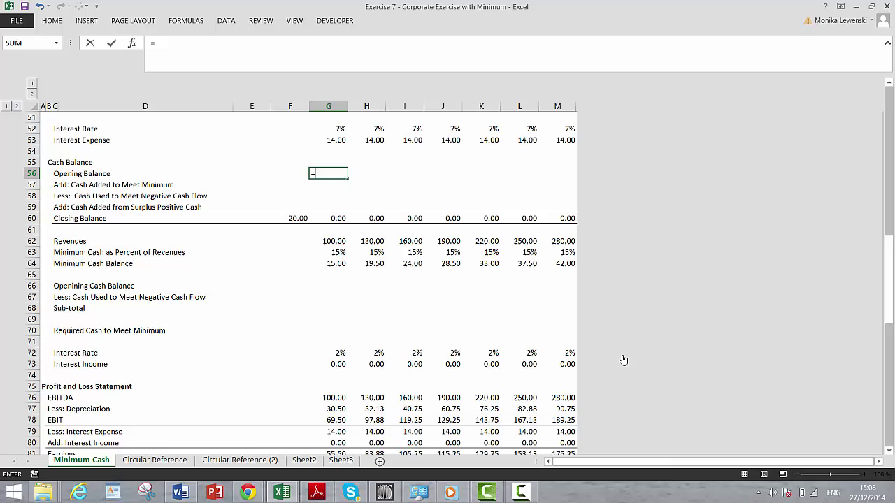
{"action": "key", "text": "Down"}
{"action": "key", "text": "Down"}
{"action": "key", "text": "Down"}
{"action": "key", "text": "Down"}
{"action": "key", "text": "Left"}
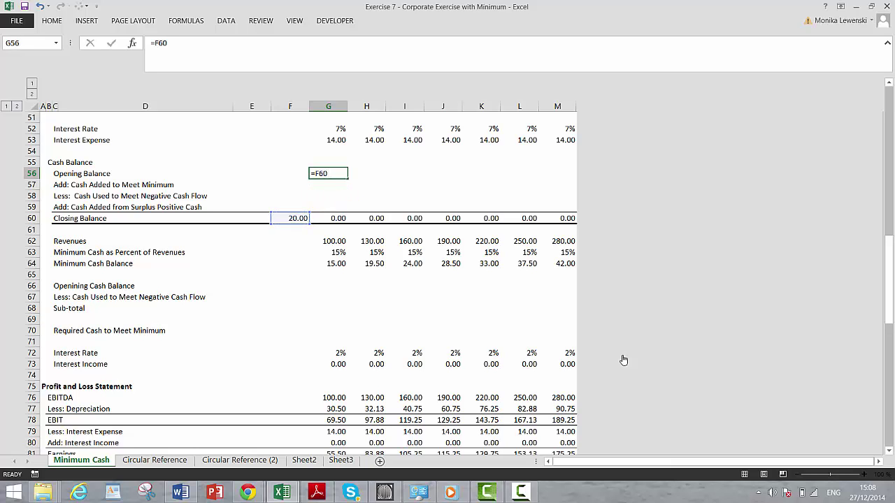
{"action": "key", "text": "Return"}
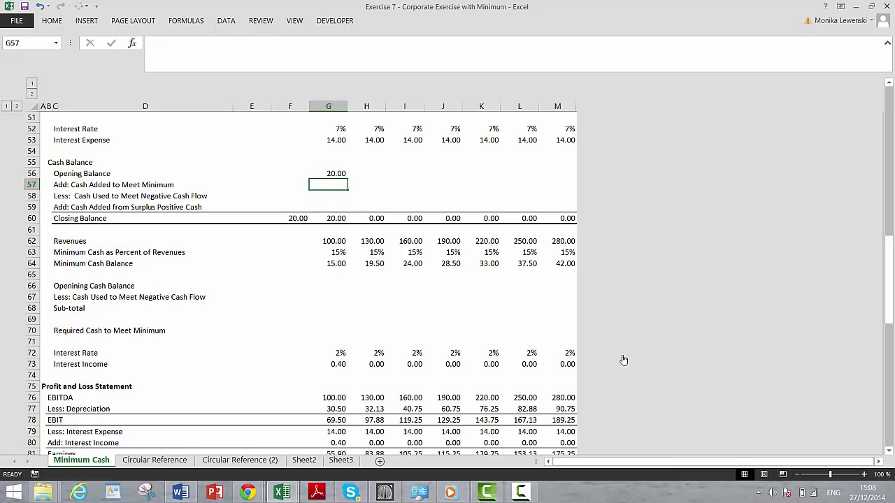
Step: Link G57 to the added cash to fund minimum in the cash flow rows
{"action": "type", "text": "="}
{"action": "key", "text": "Page_Down"}
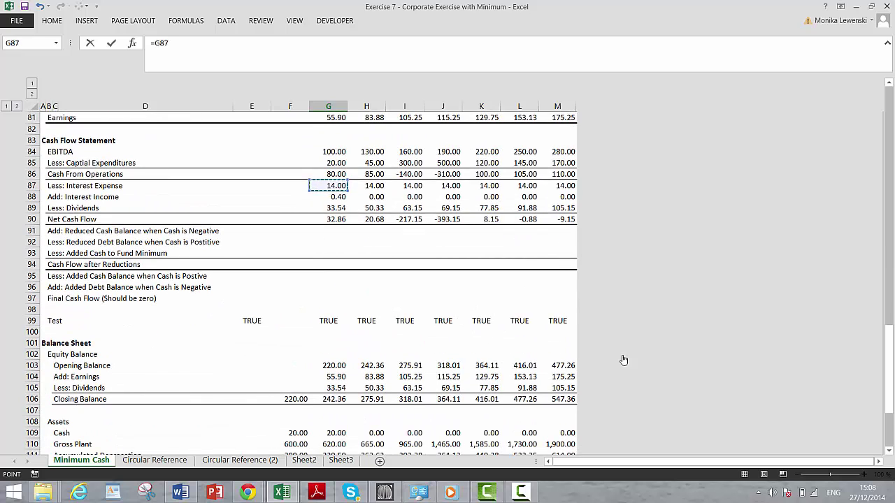
{"action": "key", "text": "Down"}
{"action": "key", "text": "Down"}
{"action": "key", "text": "Down"}
{"action": "key", "text": "Down"}
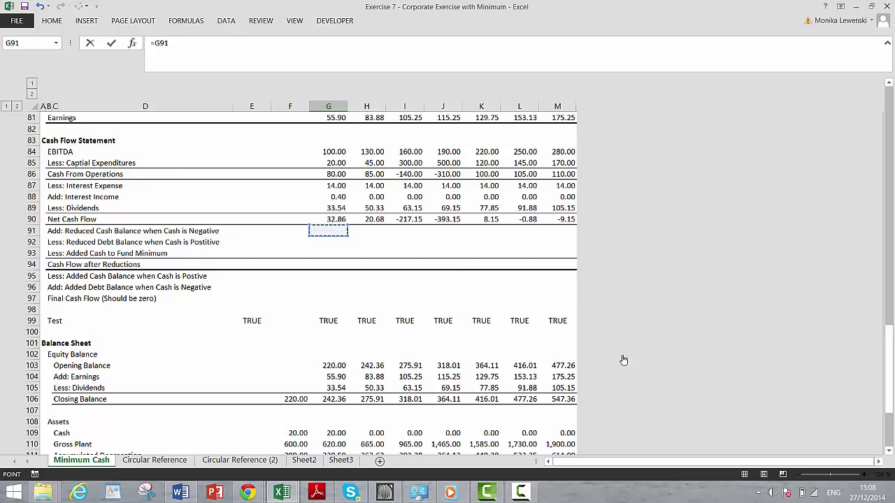
{"action": "key", "text": "Escape"}
{"action": "key", "text": "Up"}
{"action": "key", "text": "Up"}
{"action": "key", "text": "Down"}
{"action": "key", "text": "Down"}
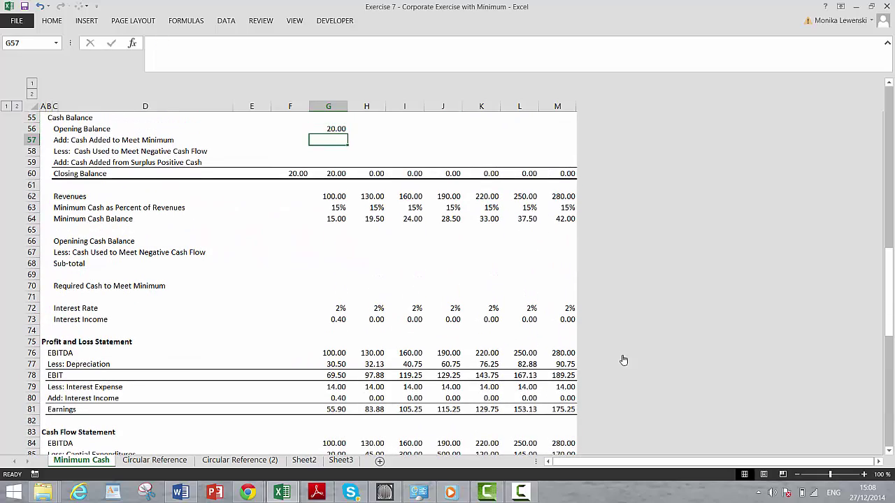
{"action": "type", "text": "="}
{"action": "key", "text": "Page_Down"}
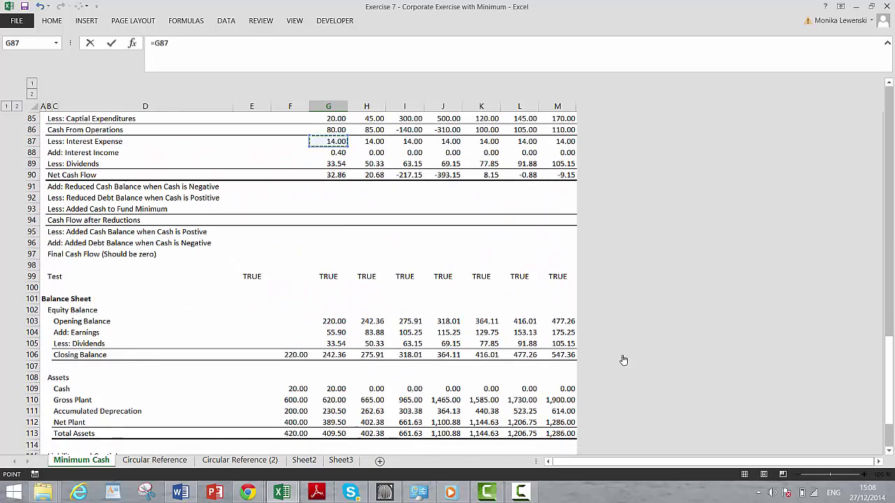
{"action": "key", "text": "Down"}
{"action": "key", "text": "Down"}
{"action": "key", "text": "Down"}
{"action": "key", "text": "Down"}
{"action": "key", "text": "Down"}
{"action": "key", "text": "Down"}
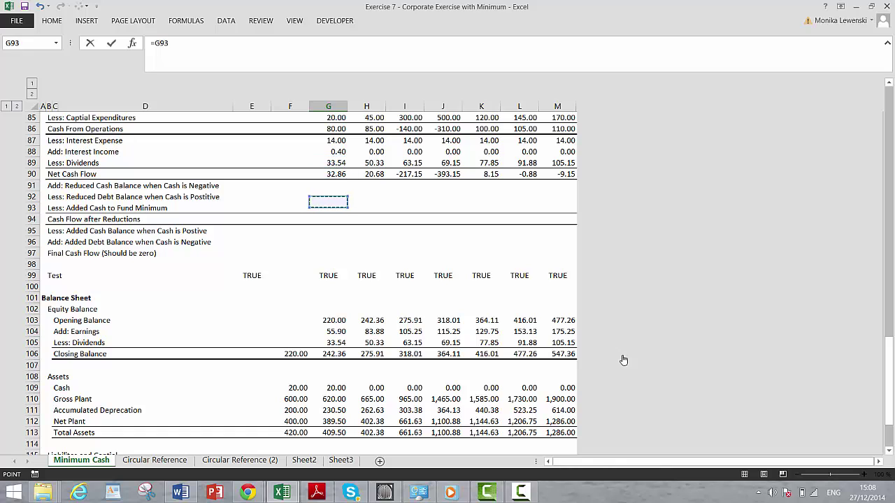
{"action": "key", "text": "Return"}
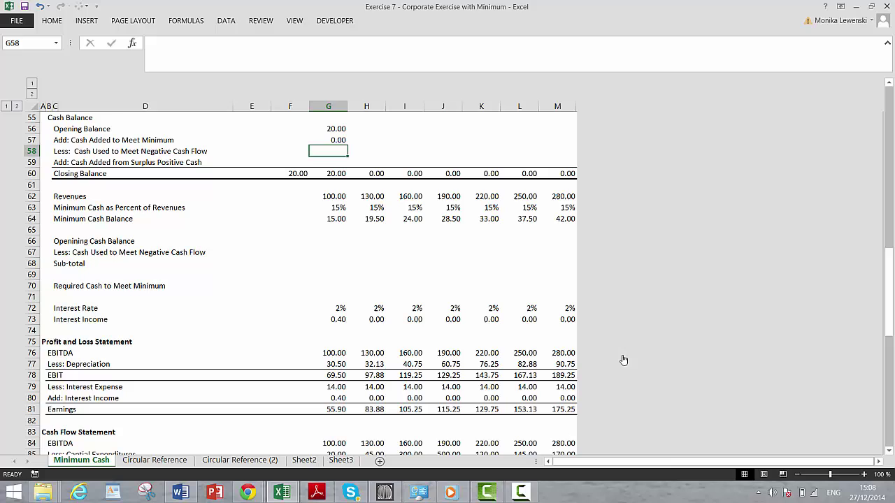
Step: Link G58 to the reduced cash balance in G91
{"action": "type", "text": "="}
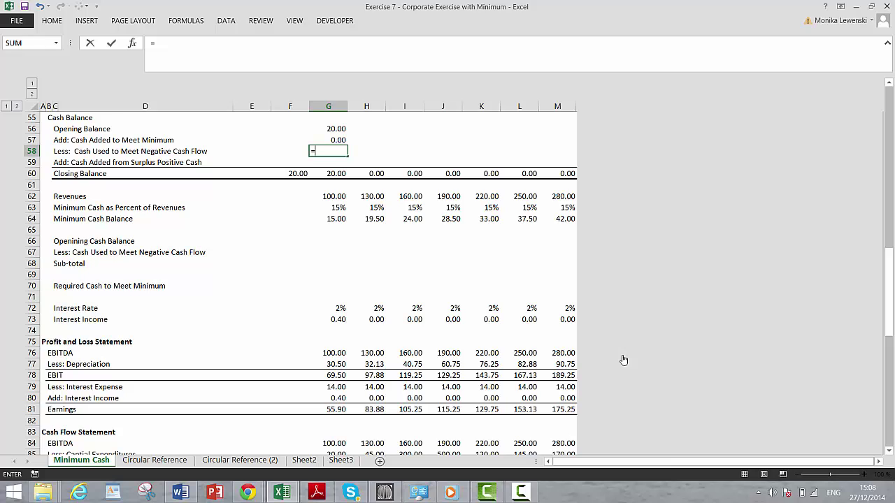
{"action": "key", "text": "Down"}
{"action": "key", "text": "Down"}
{"action": "key", "text": "Down"}
{"action": "key", "text": "Down"}
{"action": "key", "text": "Down"}
{"action": "key", "text": "Down"}
{"action": "key", "text": "Down"}
{"action": "key", "text": "Down"}
{"action": "key", "text": "Down"}
{"action": "key", "text": "Down"}
{"action": "key", "text": "Down"}
{"action": "key", "text": "Down"}
{"action": "key", "text": "Down"}
{"action": "key", "text": "Down"}
{"action": "key", "text": "Down"}
{"action": "key", "text": "Down"}
{"action": "key", "text": "Down"}
{"action": "key", "text": "Down"}
{"action": "key", "text": "Down"}
{"action": "key", "text": "Down"}
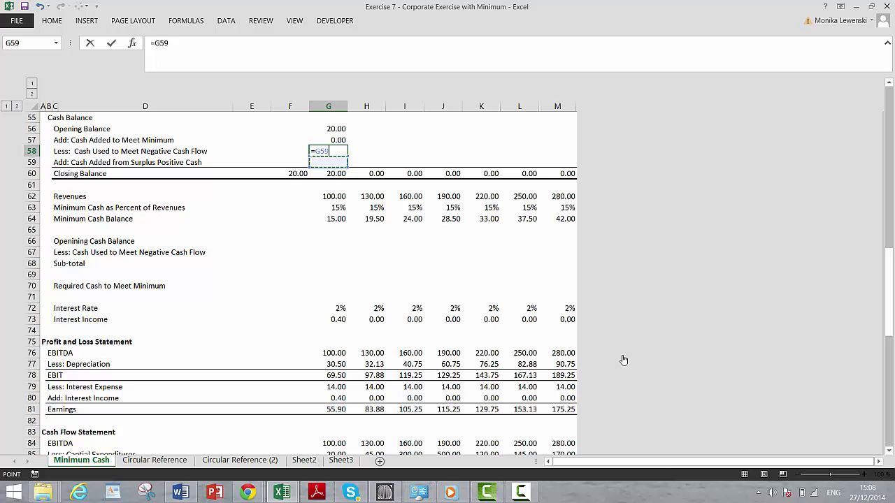
{"action": "key", "text": "Down"}
{"action": "key", "text": "Down"}
{"action": "key", "text": "Down"}
{"action": "key", "text": "Down"}
{"action": "key", "text": "Down"}
{"action": "key", "text": "Down"}
{"action": "key", "text": "Down"}
{"action": "key", "text": "Down"}
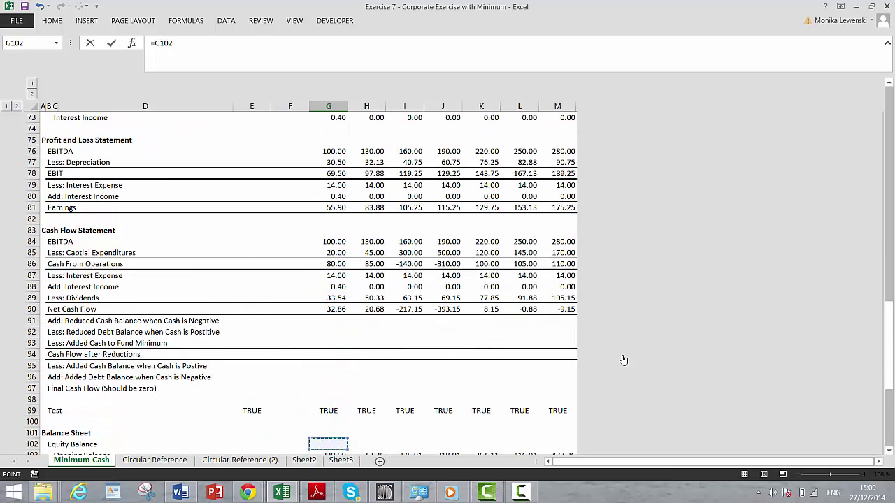
{"action": "key", "text": "Up"}
{"action": "key", "text": "Up"}
{"action": "key", "text": "Up"}
{"action": "key", "text": "Up"}
{"action": "key", "text": "Up"}
{"action": "key", "text": "Up"}
{"action": "key", "text": "Up"}
{"action": "key", "text": "Up"}
{"action": "key", "text": "Up"}
{"action": "key", "text": "Up"}
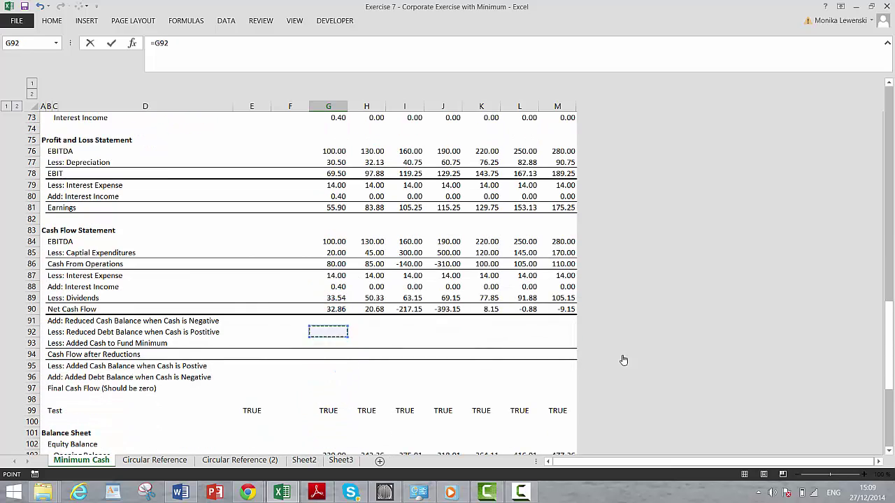
{"action": "key", "text": "ctrl+Return"}
{"action": "key", "text": "Up"}
{"action": "key", "text": "Up"}
{"action": "key", "text": "Up"}
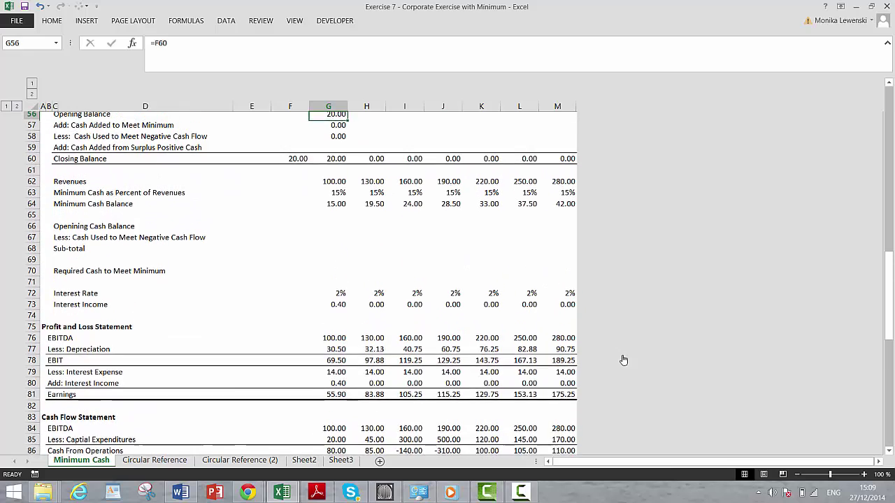
Step: Start G59's formula pointing at the surplus cash in G95
{"action": "key", "text": "Down"}
{"action": "key", "text": "Down"}
{"action": "key", "text": "Down"}
{"action": "key", "text": "Down"}
{"action": "type", "text": "="}
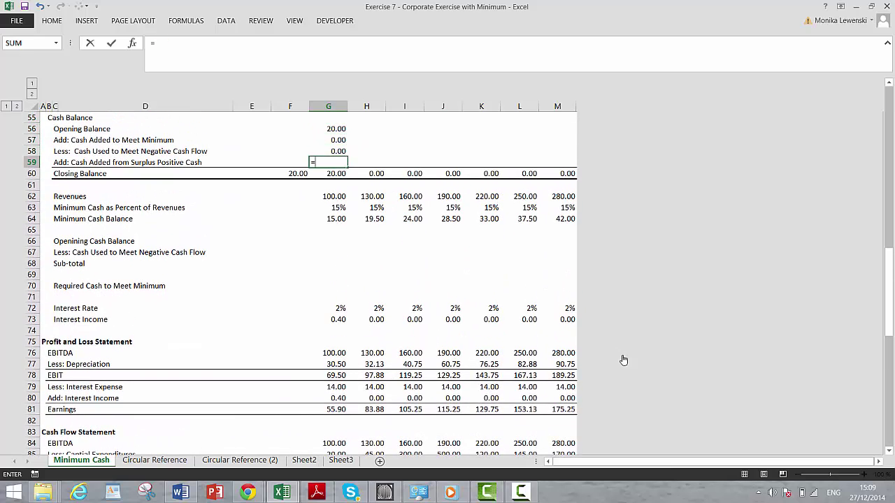
{"action": "key", "text": "Down"}
{"action": "key", "text": "Down"}
{"action": "key", "text": "Down"}
{"action": "key", "text": "Down"}
{"action": "key", "text": "Down"}
{"action": "key", "text": "Down"}
{"action": "key", "text": "Down"}
{"action": "key", "text": "Down"}
{"action": "key", "text": "Down"}
{"action": "key", "text": "Down"}
{"action": "key", "text": "Down"}
{"action": "key", "text": "Down"}
{"action": "key", "text": "Down"}
{"action": "key", "text": "Down"}
{"action": "key", "text": "Down"}
{"action": "key", "text": "Down"}
{"action": "key", "text": "Down"}
{"action": "key", "text": "Down"}
{"action": "key", "text": "Down"}
{"action": "key", "text": "Down"}
{"action": "key", "text": "Down"}
{"action": "key", "text": "Down"}
{"action": "key", "text": "Down"}
{"action": "key", "text": "Down"}
{"action": "key", "text": "Down"}
{"action": "key", "text": "Down"}
{"action": "key", "text": "Down"}
{"action": "key", "text": "Down"}
{"action": "key", "text": "Down"}
{"action": "key", "text": "Down"}
{"action": "key", "text": "Down"}
{"action": "key", "text": "Down"}
{"action": "key", "text": "Down"}
{"action": "key", "text": "Down"}
{"action": "key", "text": "Down"}
{"action": "key", "text": "Down"}
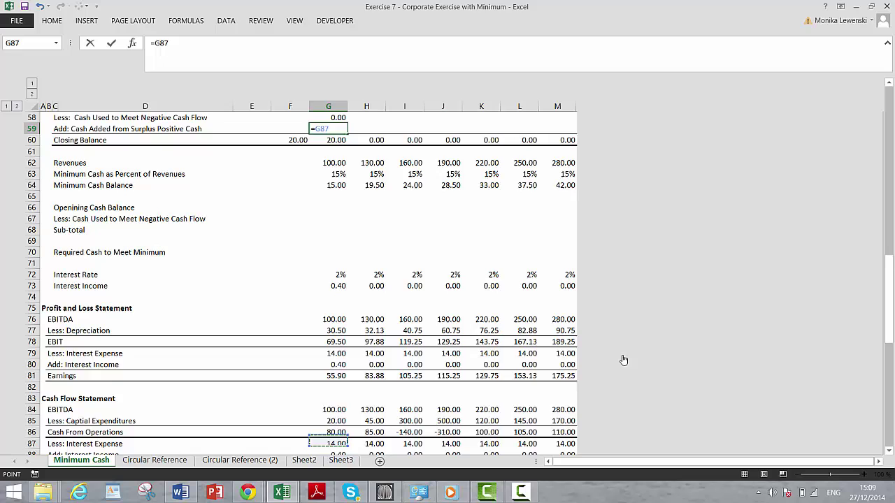
{"action": "key", "text": "Up"}
{"action": "key", "text": "Up"}
{"action": "key", "text": "Up"}
{"action": "key", "text": "Up"}
{"action": "key", "text": "Up"}
{"action": "key", "text": "Up"}
{"action": "key", "text": "Up"}
{"action": "key", "text": "Up"}
{"action": "key", "text": "Up"}
{"action": "key", "text": "Up"}
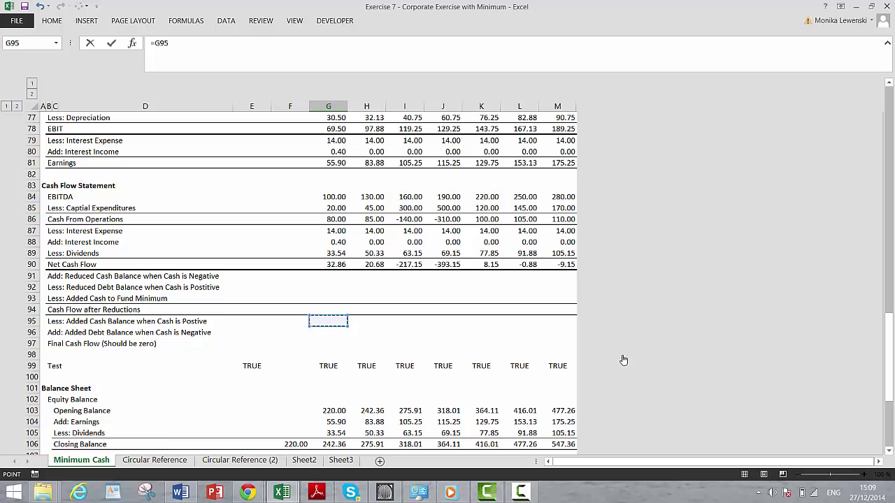
{"action": "key", "text": "Return"}
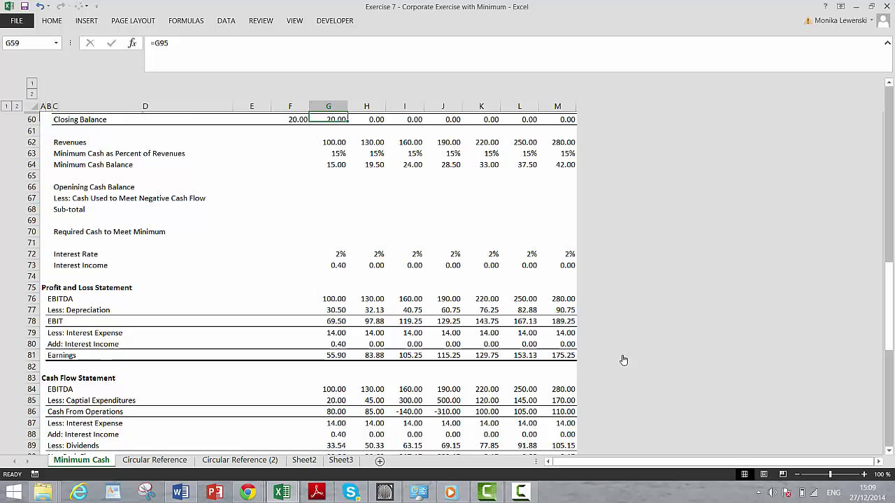
{"action": "key", "text": "ctrl+Down"}
{"action": "key", "text": "ctrl+Down"}
{"action": "key", "text": "ctrl+Down"}
{"action": "key", "text": "ctrl+Down"}
{"action": "key", "text": "ctrl+Down"}
{"action": "key", "text": "ctrl+Down"}
{"action": "key", "text": "ctrl+Down"}
{"action": "key", "text": "ctrl+Down"}
{"action": "key", "text": "ctrl+Down"}
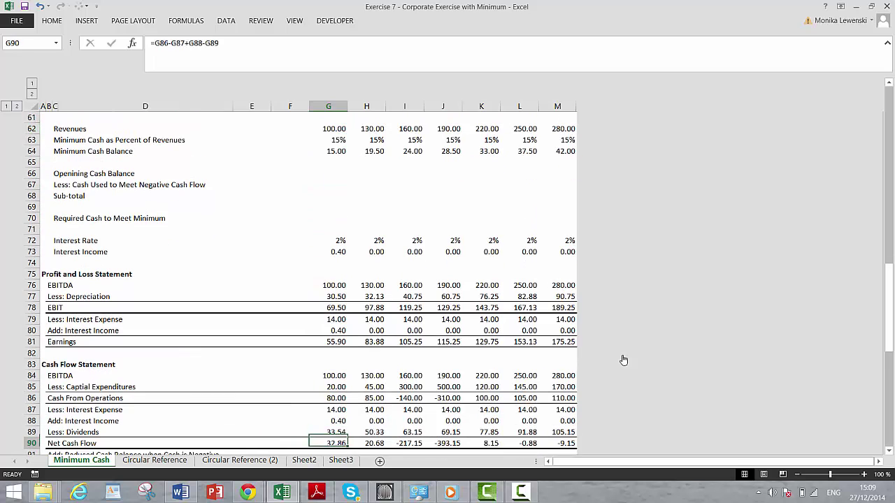
{"action": "key", "text": "ctrl+Down"}
{"action": "key", "text": "Up"}
{"action": "key", "text": "Up"}
{"action": "key", "text": "Up"}
{"action": "key", "text": "Up"}
{"action": "key", "text": "Up"}
{"action": "key", "text": "Up"}
{"action": "key", "text": "Up"}
{"action": "key", "text": "Up"}
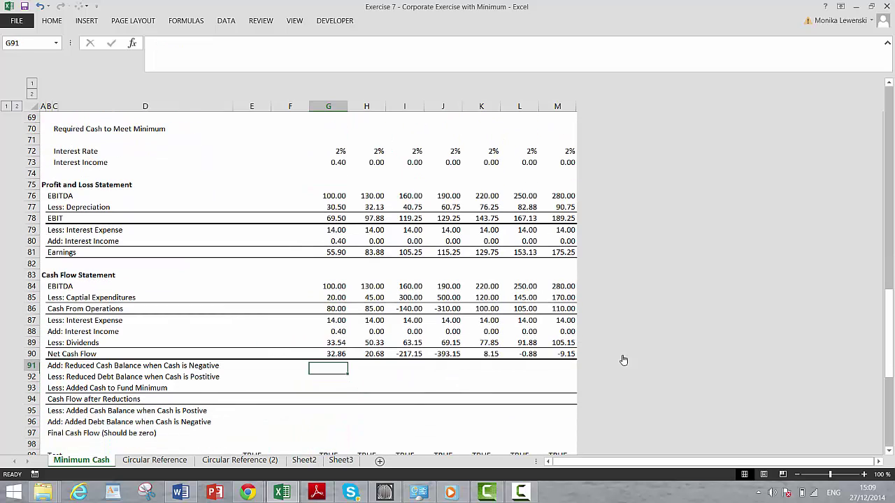
{"action": "key", "text": "Down"}
{"action": "key", "text": "Down"}
{"action": "key", "text": "Left"}
{"action": "key", "text": "Left"}
{"action": "key", "text": "Left"}
{"action": "key", "text": "Left"}
{"action": "key", "text": "Left"}
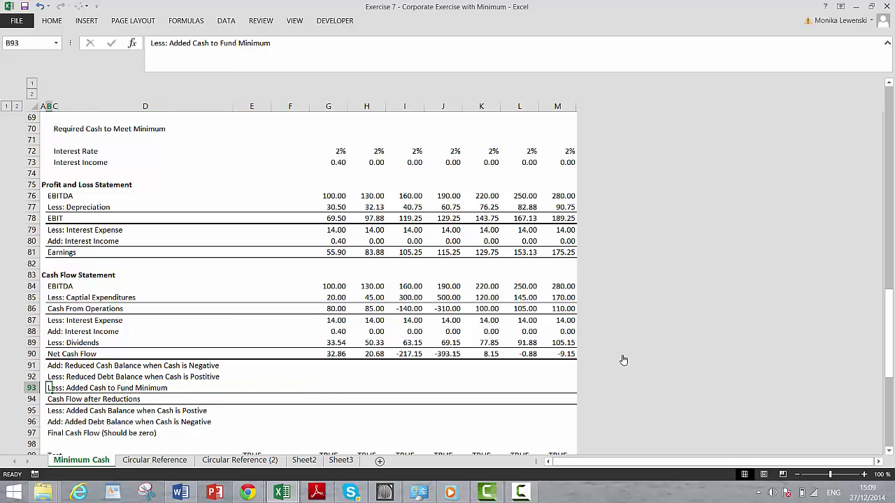
{"action": "key", "text": "Down"}
{"action": "key", "text": "Down"}
{"action": "key", "text": "Down"}
{"action": "key", "text": "Down"}
{"action": "key", "text": "Up"}
{"action": "key", "text": "Up"}
{"action": "key", "text": "Up"}
{"action": "key", "text": "Up"}
{"action": "key", "text": "Right"}
{"action": "key", "text": "Right"}
{"action": "key", "text": "Right"}
{"action": "key", "text": "Left"}
{"action": "key", "text": "Left"}
{"action": "key", "text": "Left"}
{"action": "key", "text": "Down"}
{"action": "key", "text": "Right"}
{"action": "key", "text": "Right"}
{"action": "key", "text": "Right"}
{"action": "key", "text": "Right"}
{"action": "key", "text": "Right"}
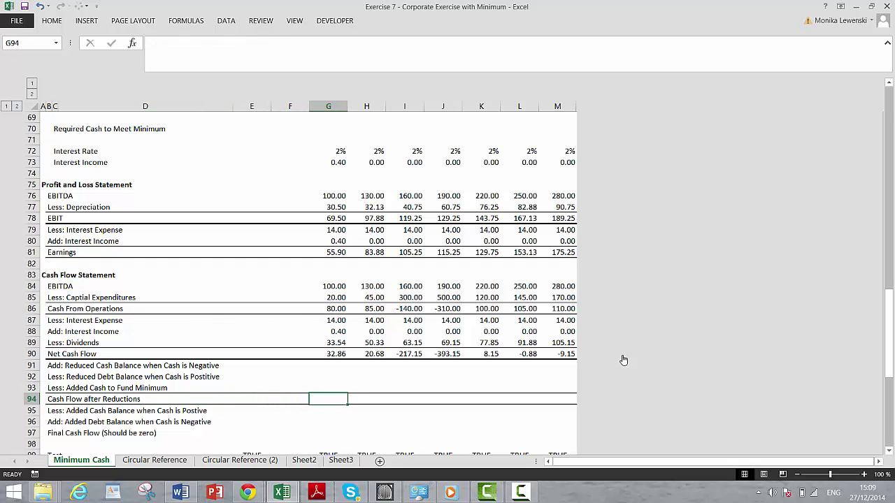
{"action": "key", "text": "Down"}
{"action": "key", "text": "Down"}
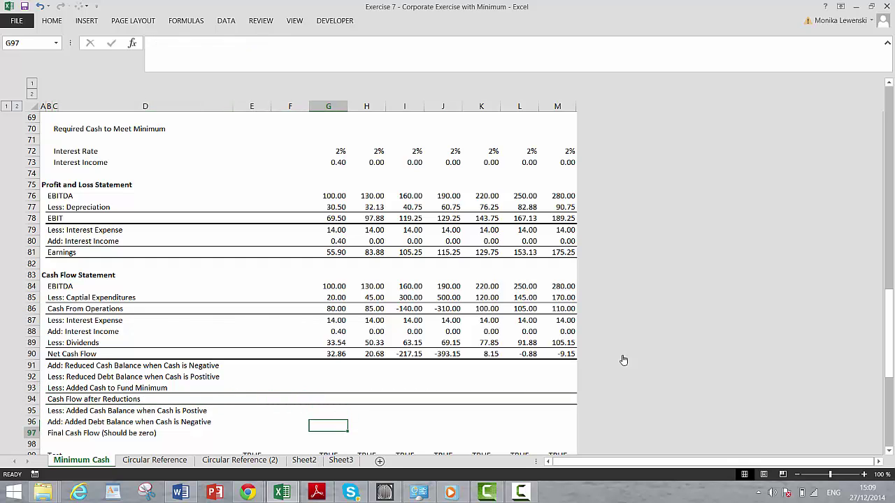
{"action": "key", "text": "Up"}
{"action": "key", "text": "Up"}
{"action": "key", "text": "Up"}
{"action": "key", "text": "Left"}
{"action": "key", "text": "Left"}
{"action": "key", "text": "Left"}
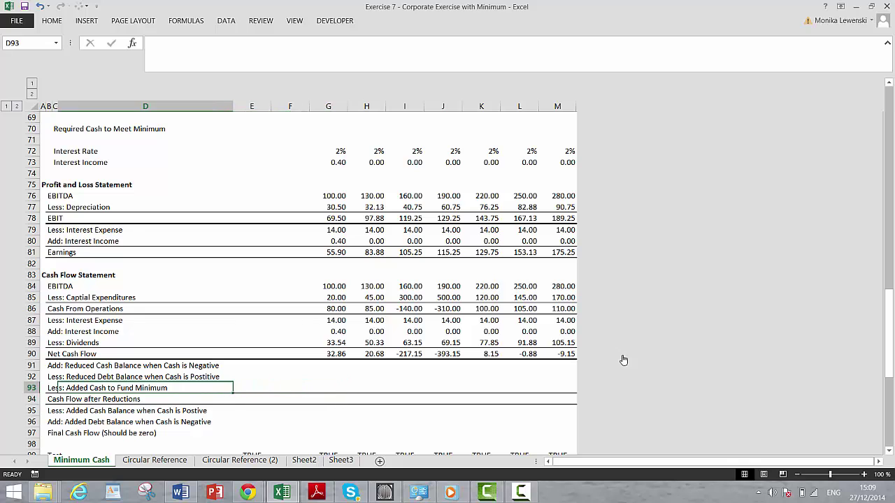
{"action": "key", "text": "Down"}
{"action": "key", "text": "Down"}
{"action": "key", "text": "Down"}
{"action": "key", "text": "Down"}
{"action": "key", "text": "Up"}
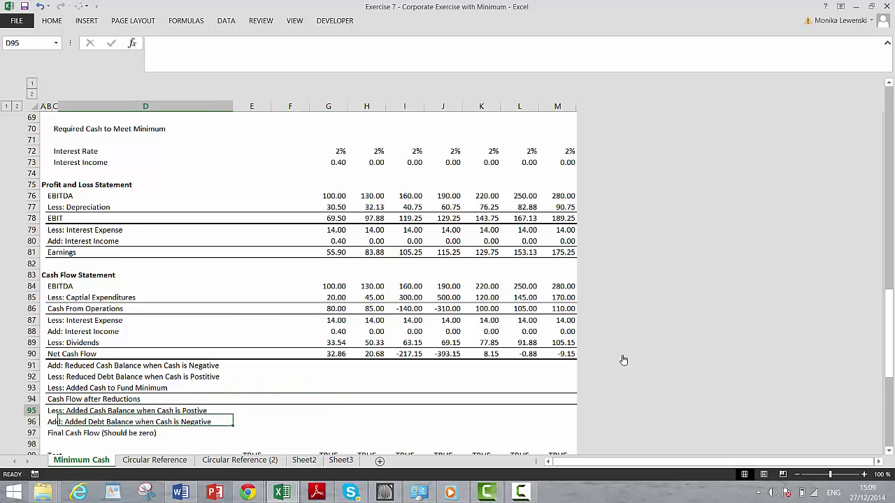
{"action": "key", "text": "Up"}
{"action": "key", "text": "Up"}
{"action": "key", "text": "Up"}
{"action": "key", "text": "Up"}
{"action": "key", "text": "Up"}
{"action": "key", "text": "Up"}
{"action": "key", "text": "Up"}
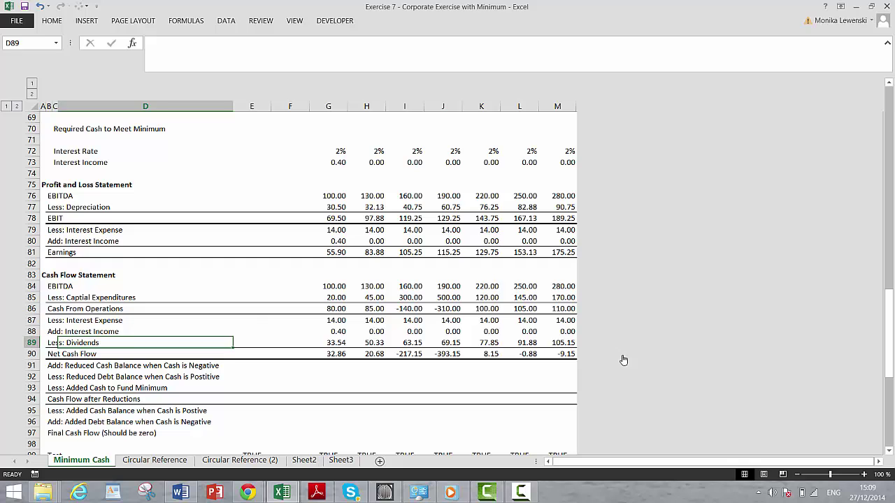
{"action": "key", "text": "Down"}
{"action": "key", "text": "Down"}
{"action": "key", "text": "Down"}
{"action": "key", "text": "Up"}
{"action": "key", "text": "Right"}
{"action": "key", "text": "Right"}
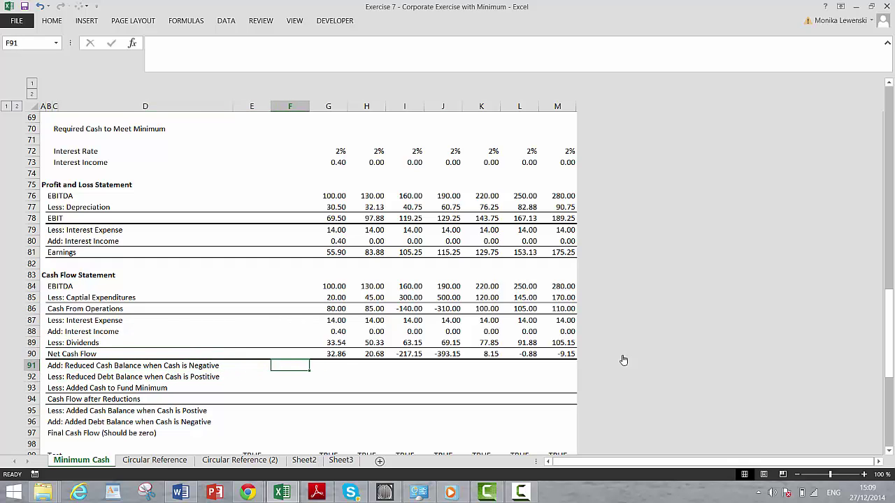
{"action": "key", "text": "Right"}
{"action": "key", "text": "Down"}
{"action": "key", "text": "Up"}
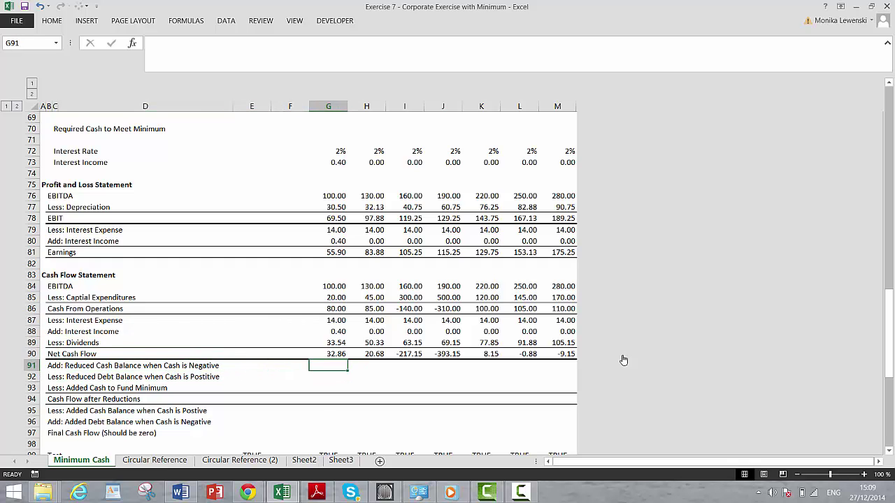
{"action": "key", "text": "Down"}
{"action": "key", "text": "Down"}
{"action": "key", "text": "Up"}
{"action": "key", "text": "Up"}
{"action": "key", "text": "Down"}
{"action": "key", "text": "Down"}
{"action": "key", "text": "Down"}
{"action": "key", "text": "Down"}
{"action": "key", "text": "Down"}
{"action": "key", "text": "Down"}
{"action": "key", "text": "Down"}
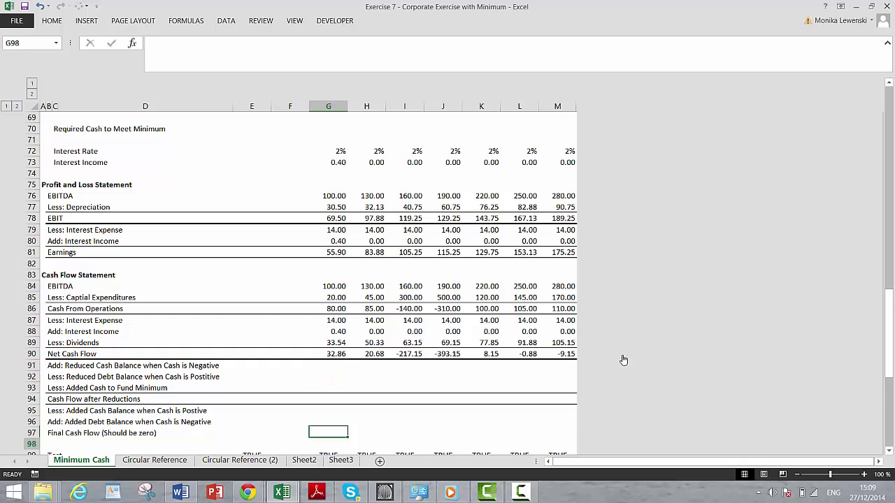
{"action": "key", "text": "Down"}
{"action": "key", "text": "Down"}
{"action": "key", "text": "Down"}
{"action": "key", "text": "Down"}
{"action": "key", "text": "Down"}
{"action": "key", "text": "Down"}
{"action": "key", "text": "Up"}
{"action": "key", "text": "Up"}
{"action": "key", "text": "Up"}
{"action": "key", "text": "Up"}
{"action": "key", "text": "Up"}
{"action": "key", "text": "Up"}
{"action": "key", "text": "Up"}
{"action": "key", "text": "Up"}
{"action": "key", "text": "Up"}
{"action": "key", "text": "Up"}
{"action": "key", "text": "Up"}
{"action": "key", "text": "Up"}
{"action": "key", "text": "Up"}
{"action": "key", "text": "Up"}
{"action": "key", "text": "Up"}
{"action": "key", "text": "Up"}
{"action": "key", "text": "Up"}
{"action": "key", "text": "Up"}
{"action": "key", "text": "Up"}
{"action": "key", "text": "Up"}
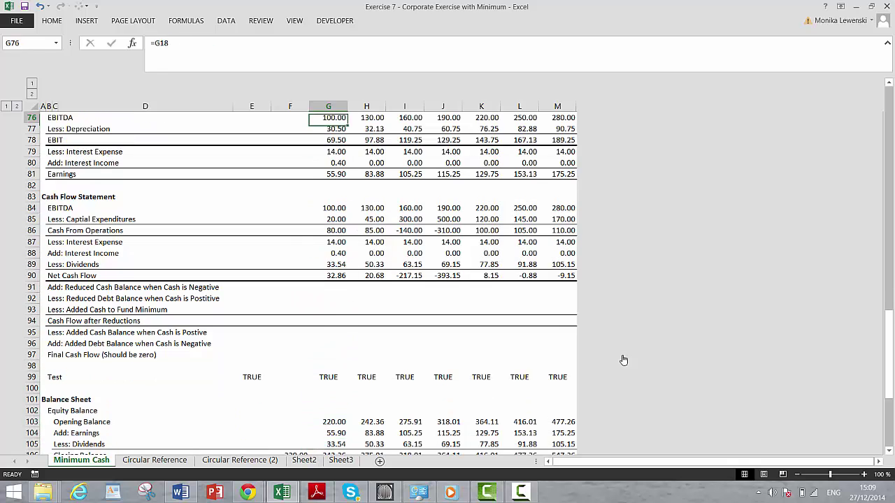
{"action": "key", "text": "Down"}
{"action": "key", "text": "Down"}
{"action": "key", "text": "Down"}
{"action": "key", "text": "Down"}
{"action": "key", "text": "Down"}
{"action": "key", "text": "Down"}
{"action": "key", "text": "Down"}
{"action": "key", "text": "Down"}
{"action": "key", "text": "Down"}
{"action": "key", "text": "Down"}
{"action": "key", "text": "Down"}
{"action": "key", "text": "Down"}
{"action": "key", "text": "Down"}
{"action": "key", "text": "Down"}
{"action": "key", "text": "Down"}
{"action": "key", "text": "Down"}
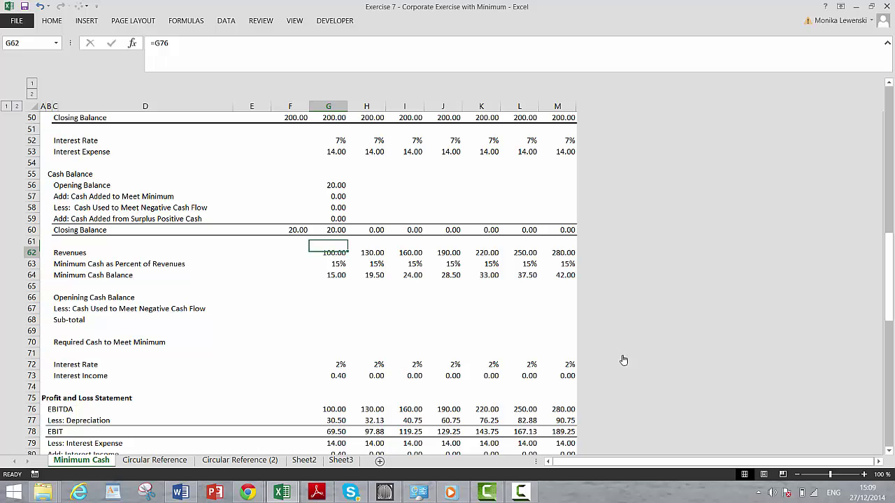
Step: Link the Opening Cash Balance G66 to the opening balance in G56
{"action": "type", "text": "="}
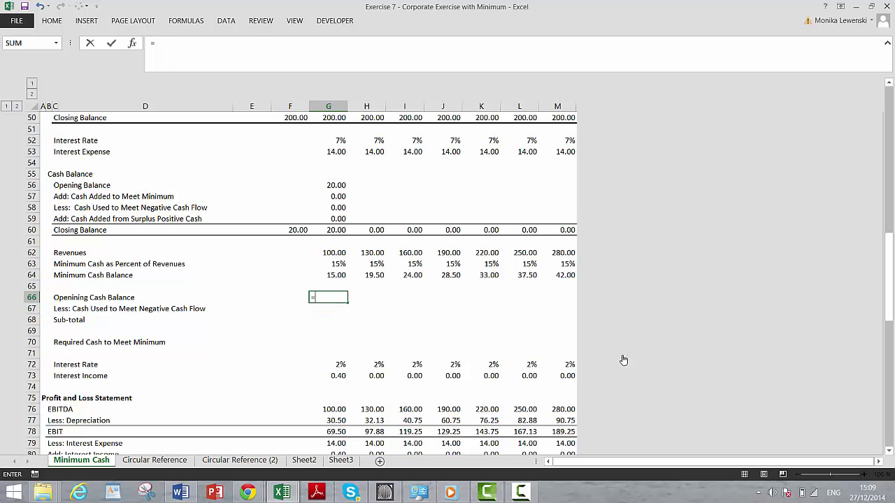
{"action": "key", "text": "Up"}
{"action": "key", "text": "Up"}
{"action": "key", "text": "Up"}
{"action": "key", "text": "Up"}
{"action": "key", "text": "Up"}
{"action": "key", "text": "Up"}
{"action": "key", "text": "Up"}
{"action": "key", "text": "Up"}
{"action": "key", "text": "Up"}
{"action": "key", "text": "Up"}
{"action": "key", "text": "Return"}
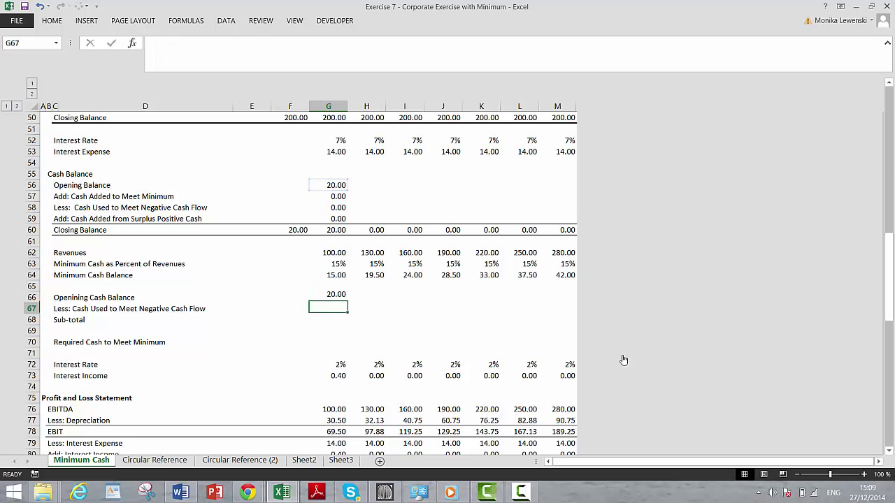
{"action": "type", "text": "="}
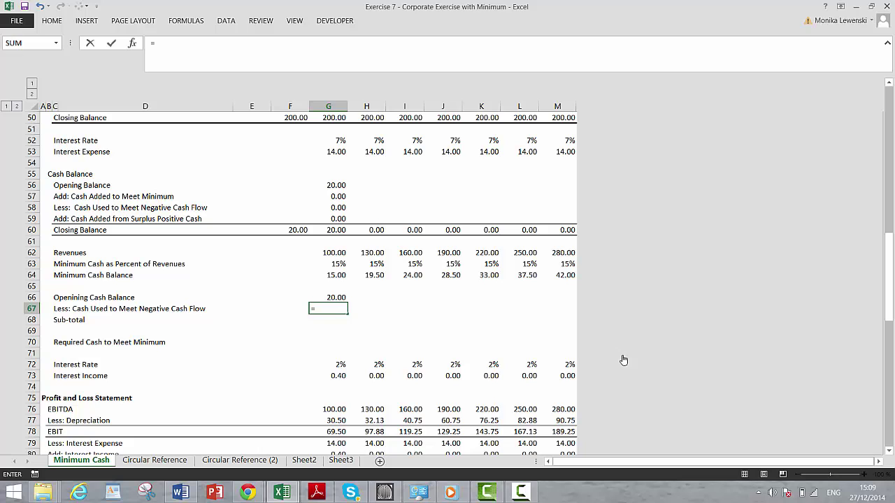
{"action": "key", "text": "Down"}
{"action": "key", "text": "Down"}
{"action": "key", "text": "Down"}
{"action": "key", "text": "Down"}
{"action": "key", "text": "Down"}
{"action": "key", "text": "Down"}
{"action": "key", "text": "Down"}
{"action": "key", "text": "Down"}
{"action": "key", "text": "Down"}
{"action": "key", "text": "Down"}
{"action": "key", "text": "Down"}
{"action": "key", "text": "Down"}
{"action": "key", "text": "Down"}
{"action": "key", "text": "Down"}
{"action": "key", "text": "Down"}
{"action": "key", "text": "Down"}
{"action": "key", "text": "Down"}
{"action": "key", "text": "Down"}
{"action": "key", "text": "Down"}
{"action": "key", "text": "Down"}
{"action": "key", "text": "Down"}
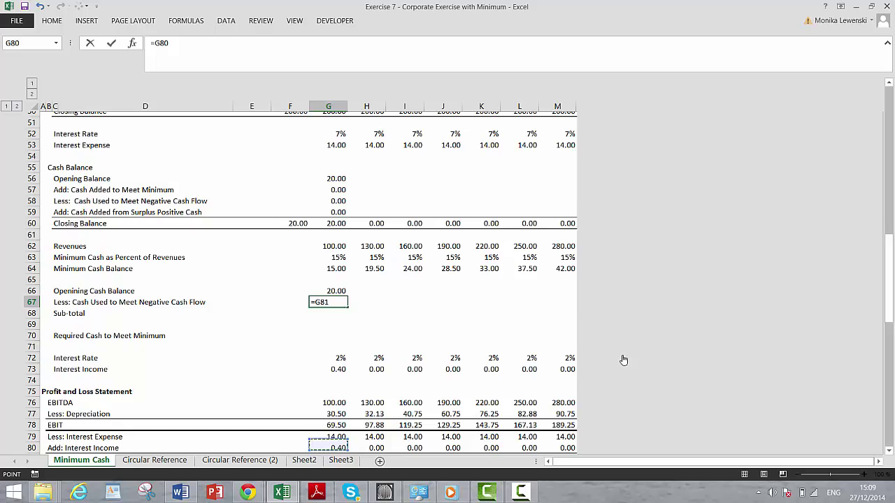
{"action": "key", "text": "Down"}
{"action": "key", "text": "Down"}
{"action": "key", "text": "Down"}
{"action": "key", "text": "Down"}
{"action": "key", "text": "Down"}
{"action": "key", "text": "Down"}
{"action": "key", "text": "Down"}
{"action": "key", "text": "Down"}
{"action": "key", "text": "Down"}
{"action": "key", "text": "Down"}
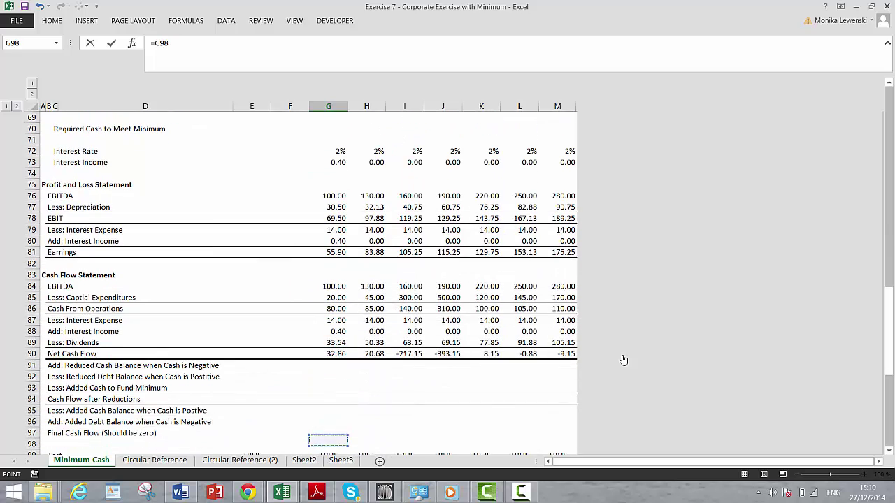
{"action": "key", "text": "Up"}
{"action": "key", "text": "Up"}
{"action": "key", "text": "Up"}
{"action": "key", "text": "Up"}
{"action": "key", "text": "Up"}
{"action": "key", "text": "Up"}
{"action": "key", "text": "Up"}
{"action": "key", "text": "Up"}
{"action": "key", "text": "Up"}
{"action": "key", "text": "Up"}
{"action": "key", "text": "Up"}
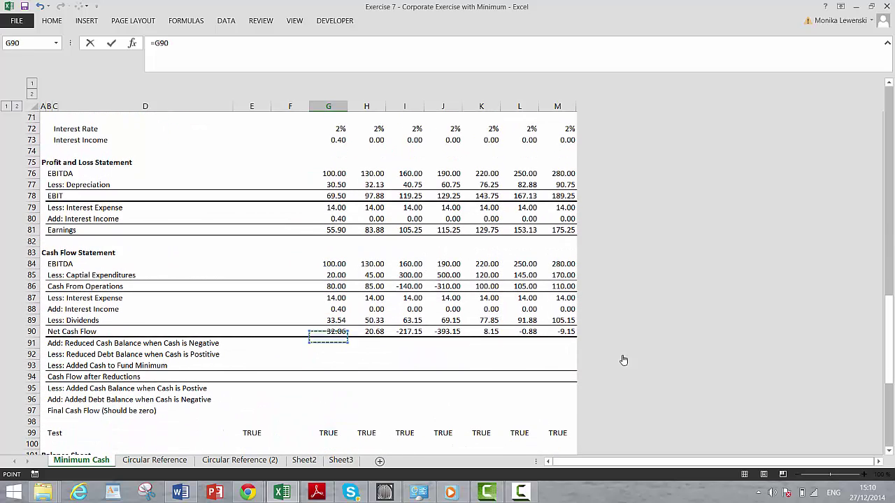
{"action": "key", "text": "Escape"}
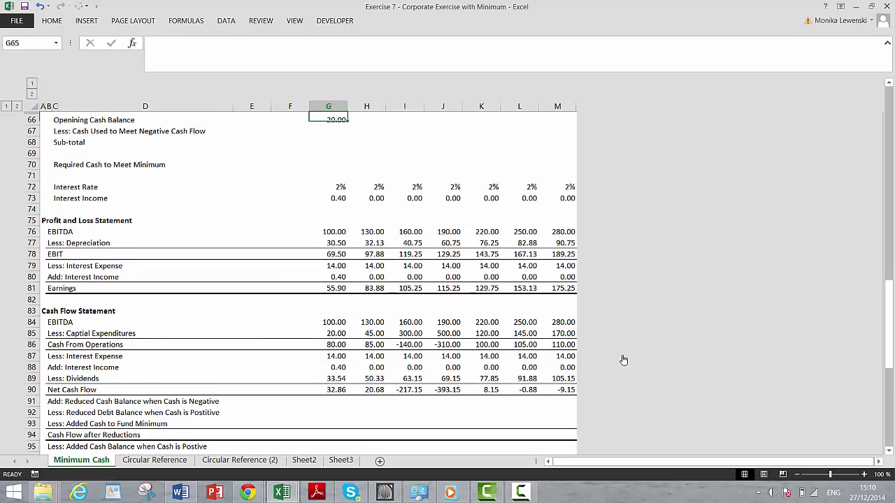
{"action": "key", "text": "Up"}
Step: Link Cash Used to Meet Negative Cash Flow G67 to G91
{"action": "key", "text": "Down"}
{"action": "type", "text": "="}
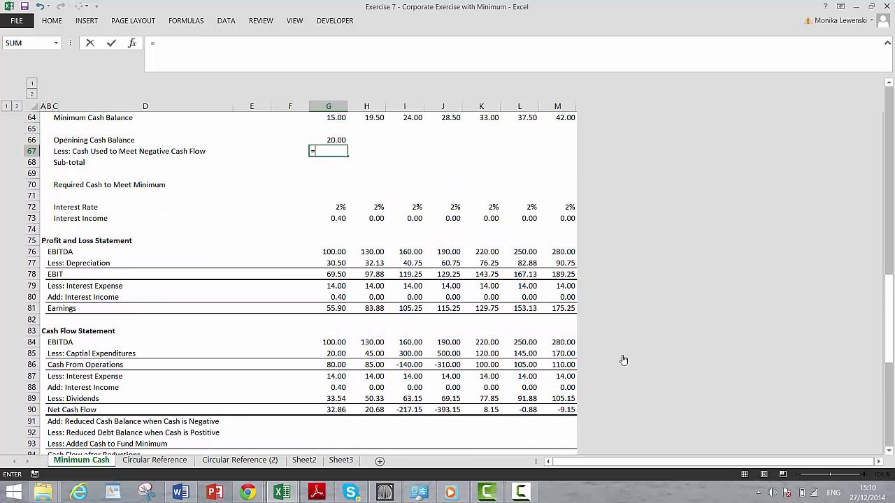
{"action": "key", "text": "Up"}
{"action": "key", "text": "Down"}
{"action": "key", "text": "Down"}
{"action": "key", "text": "Down"}
{"action": "key", "text": "Down"}
{"action": "key", "text": "Down"}
{"action": "key", "text": "Down"}
{"action": "key", "text": "Down"}
{"action": "key", "text": "Down"}
{"action": "key", "text": "Down"}
{"action": "key", "text": "Down"}
{"action": "key", "text": "Down"}
{"action": "key", "text": "Down"}
{"action": "key", "text": "Down"}
{"action": "key", "text": "Down"}
{"action": "key", "text": "Down"}
{"action": "key", "text": "Down"}
{"action": "key", "text": "Down"}
{"action": "key", "text": "Down"}
{"action": "key", "text": "Down"}
{"action": "key", "text": "Down"}
{"action": "key", "text": "Down"}
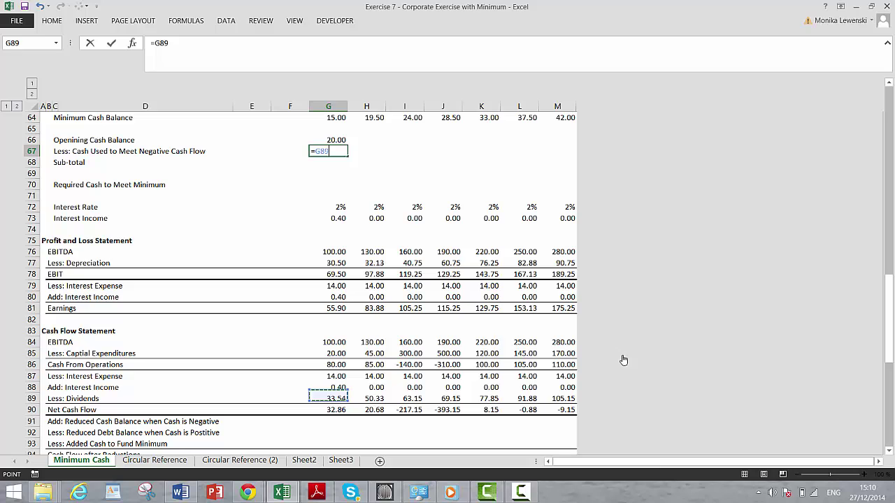
{"action": "key", "text": "Up"}
{"action": "key", "text": "Up"}
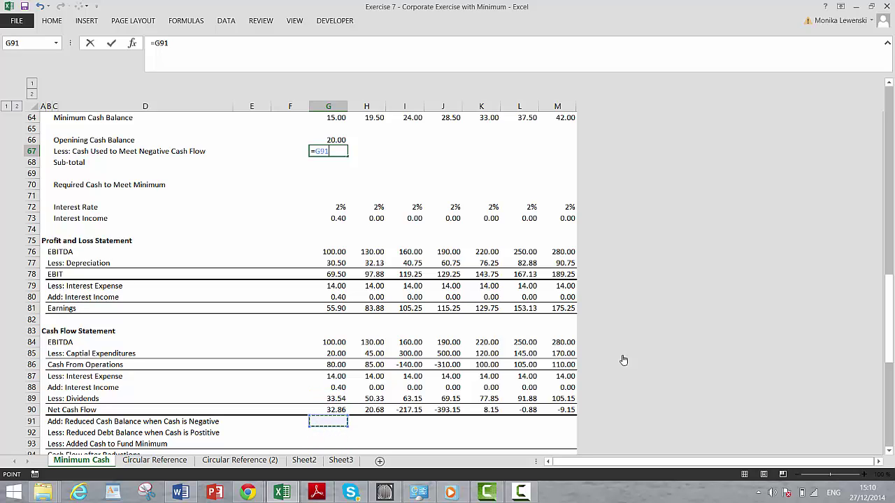
{"action": "key", "text": "Return"}
Step: Make Sub-total G68 equal =G66-G67, giving 20.00
{"action": "key", "text": "Up"}
{"action": "key", "text": "Up"}
{"action": "key", "text": "Down"}
{"action": "key", "text": "Down"}
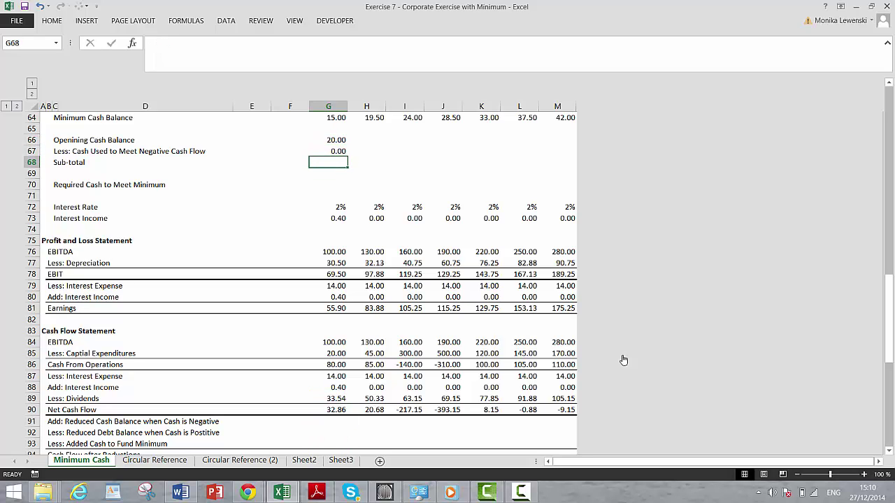
{"action": "type", "text": "="}
{"action": "key", "text": "Up"}
{"action": "key", "text": "Up"}
{"action": "type", "text": "-"}
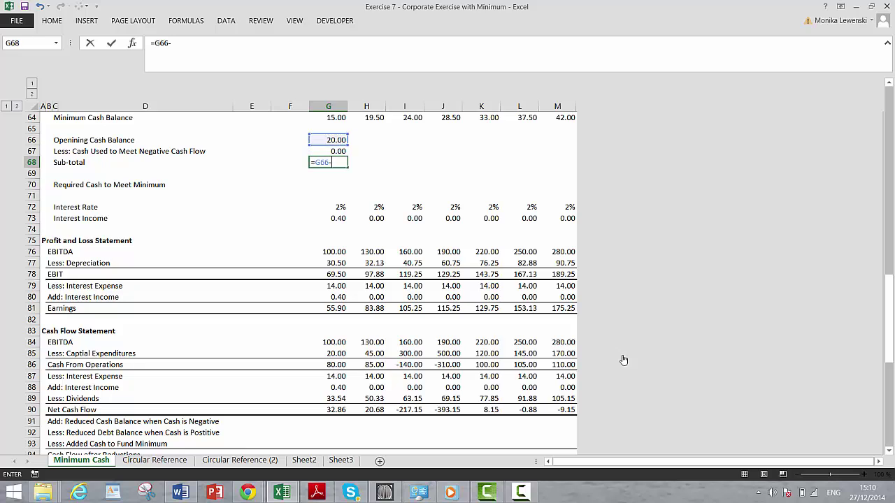
{"action": "key", "text": "Up"}
{"action": "key", "text": "Return"}
{"action": "key", "text": "Up"}
{"action": "key", "text": "Up"}
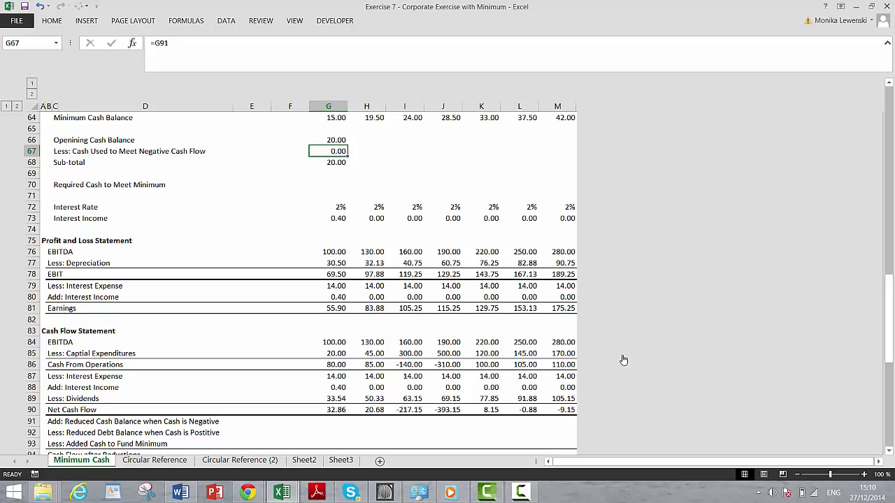
{"action": "key", "text": "Down"}
{"action": "key", "text": "Down"}
{"action": "key", "text": "Down"}
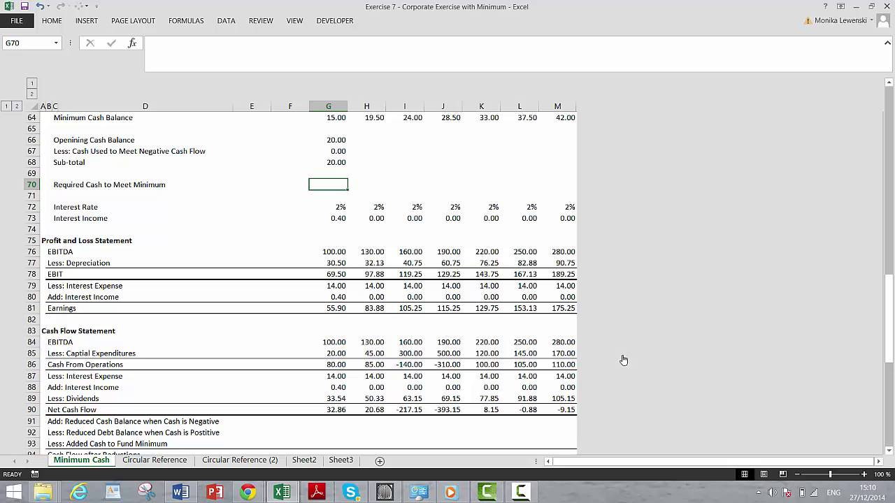
Step: Enter =MIN(G68;G64) in G70, returning 15.00
{"action": "type", "text": "=min("}
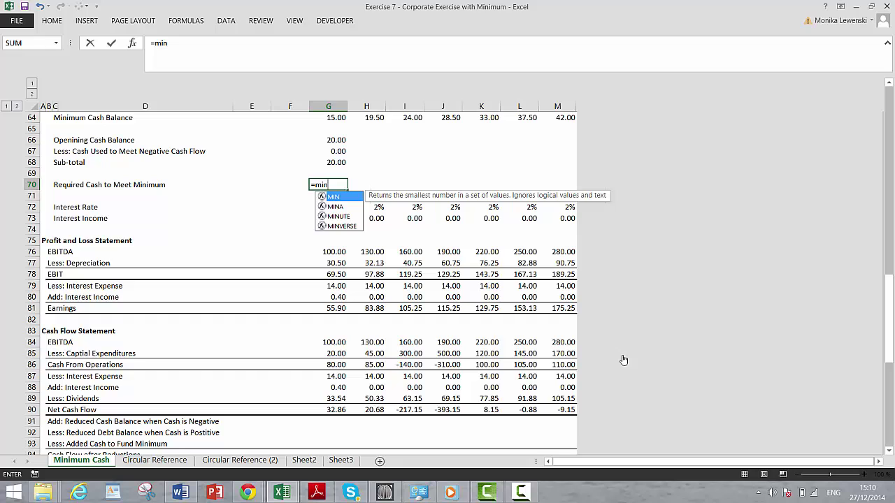
{"action": "key", "text": "Up"}
{"action": "key", "text": "Up"}
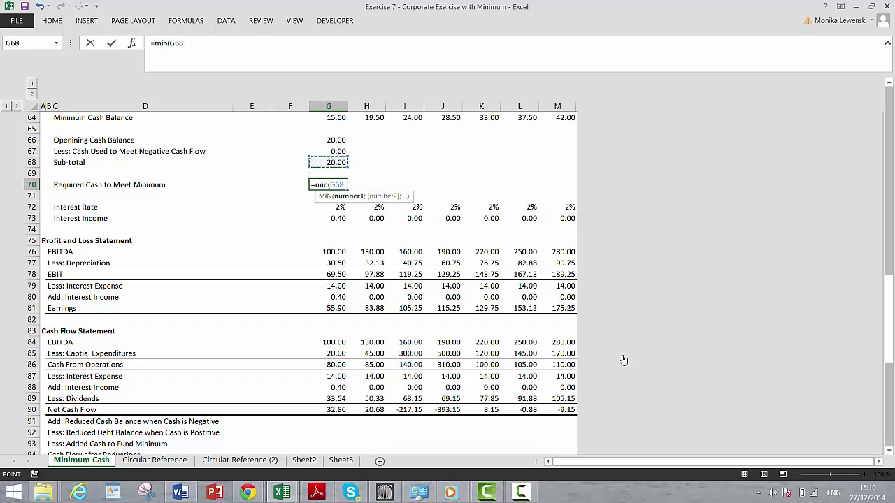
{"action": "type", "text": ";"}
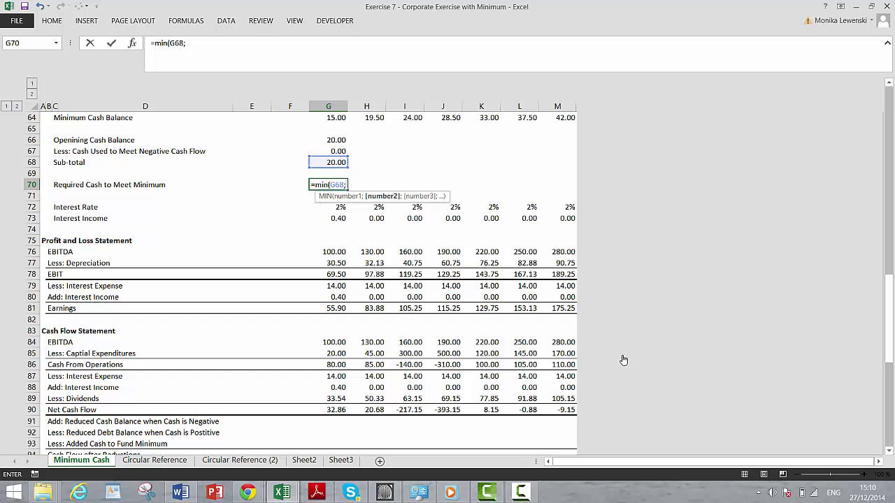
{"action": "key", "text": "Up"}
{"action": "key", "text": "Up"}
{"action": "key", "text": "Up"}
{"action": "key", "text": "Up"}
{"action": "key", "text": "Up"}
{"action": "key", "text": "Up"}
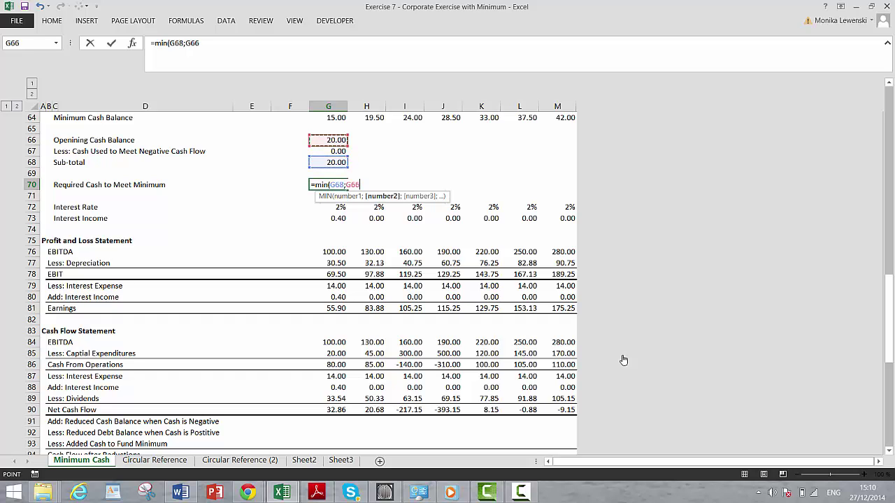
{"action": "key", "text": "Return"}
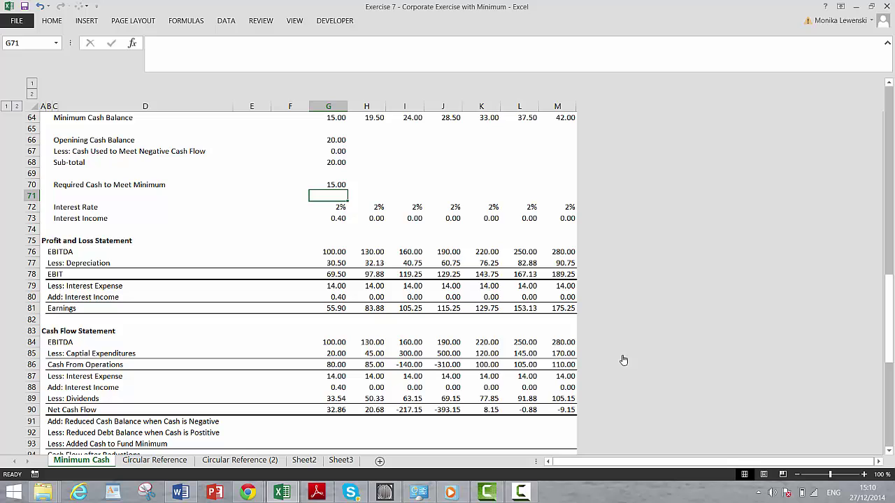
Step: Review the Minimum Cash Balance values along row 64 through column M
{"action": "key", "text": "Down"}
{"action": "key", "text": "Down"}
{"action": "key", "text": "Down"}
{"action": "key", "text": "Down"}
{"action": "key", "text": "Down"}
{"action": "key", "text": "Down"}
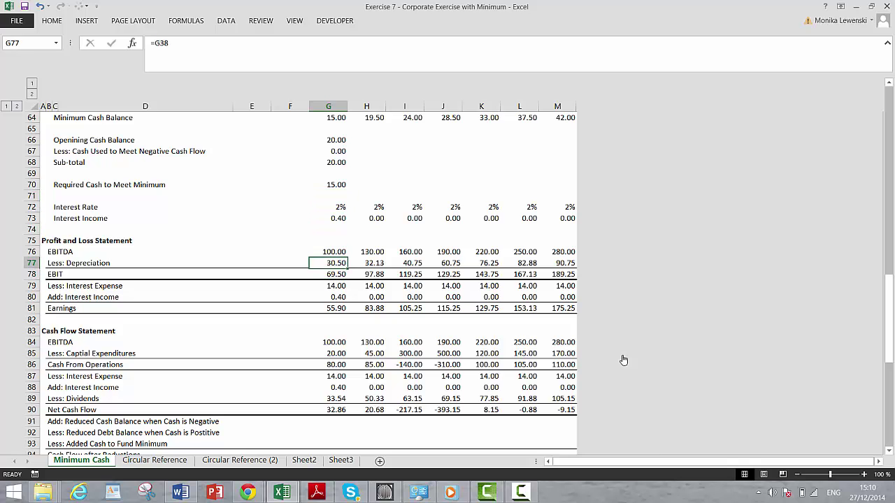
{"action": "key", "text": "Up"}
{"action": "key", "text": "Up"}
{"action": "key", "text": "Up"}
{"action": "key", "text": "Up"}
{"action": "key", "text": "Up"}
{"action": "key", "text": "Up"}
{"action": "key", "text": "Up"}
{"action": "key", "text": "Up"}
{"action": "key", "text": "Up"}
{"action": "key", "text": "Up"}
{"action": "key", "text": "Up"}
{"action": "key", "text": "Up"}
{"action": "key", "text": "Up"}
{"action": "key", "text": "Up"}
{"action": "key", "text": "Right"}
{"action": "key", "text": "Down"}
{"action": "key", "text": "Right"}
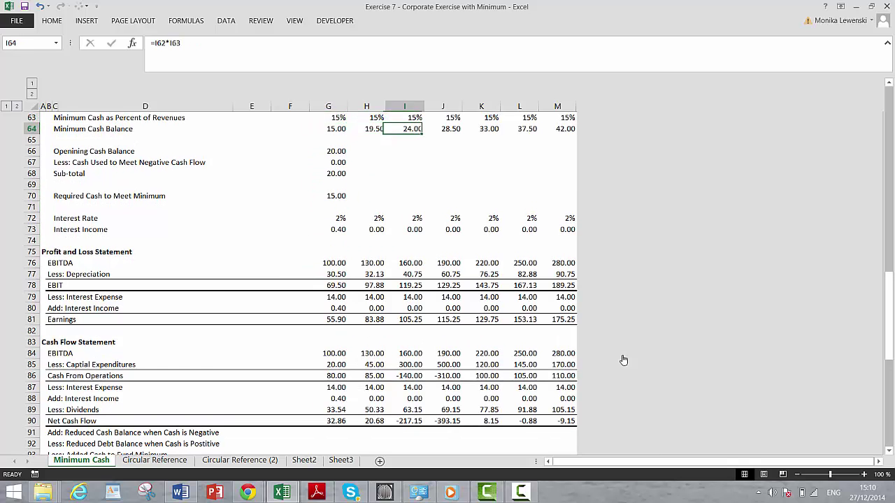
{"action": "key", "text": "Right"}
{"action": "key", "text": "Right"}
{"action": "key", "text": "Right"}
{"action": "key", "text": "Right"}
{"action": "key", "text": "Left"}
{"action": "key", "text": "Left"}
{"action": "key", "text": "Left"}
{"action": "key", "text": "Left"}
{"action": "key", "text": "Left"}
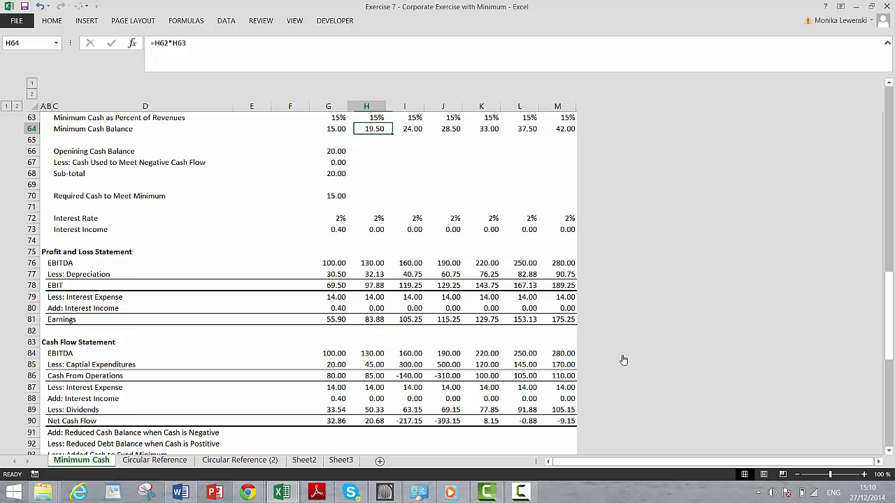
{"action": "key", "text": "Left"}
{"action": "key", "text": "Down"}
{"action": "key", "text": "Up"}
{"action": "key", "text": "Up"}
{"action": "key", "text": "Up"}
{"action": "key", "text": "Up"}
{"action": "key", "text": "Up"}
{"action": "key", "text": "Up"}
{"action": "key", "text": "Up"}
{"action": "key", "text": "Up"}
{"action": "key", "text": "Up"}
{"action": "key", "text": "Up"}
{"action": "key", "text": "Up"}
{"action": "key", "text": "Up"}
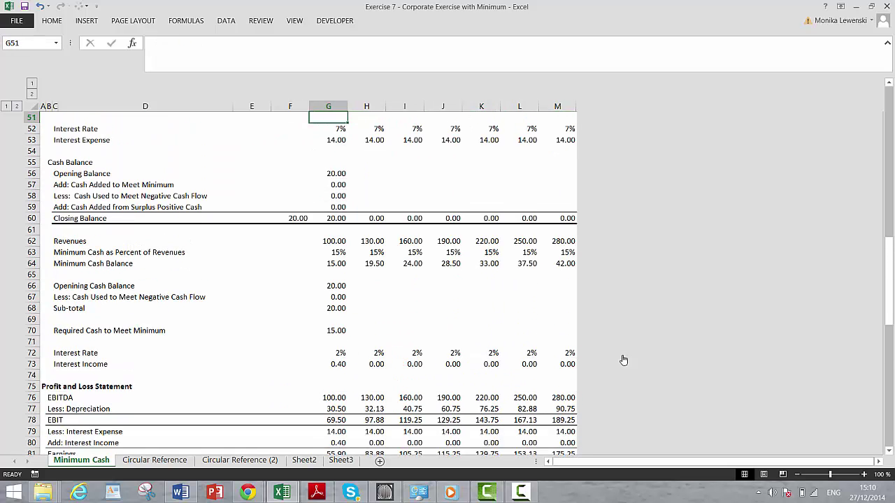
Step: Fill the cash balance formulas in G56:M59 across to column M
{"action": "key", "text": "Down"}
{"action": "key", "text": "Down"}
{"action": "key", "text": "Down"}
{"action": "key", "text": "shift+Down"}
{"action": "key", "text": "shift+Down"}
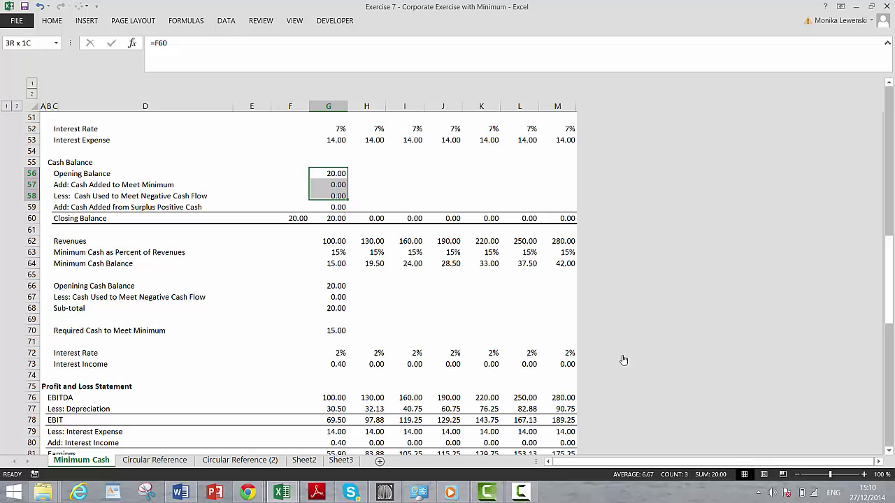
{"action": "key", "text": "shift+Down"}
{"action": "key", "text": "shift+Right"}
{"action": "key", "text": "shift+Right"}
{"action": "key", "text": "shift+Right"}
{"action": "key", "text": "shift+Right"}
{"action": "key", "text": "shift+Right"}
{"action": "key", "text": "shift+Right"}
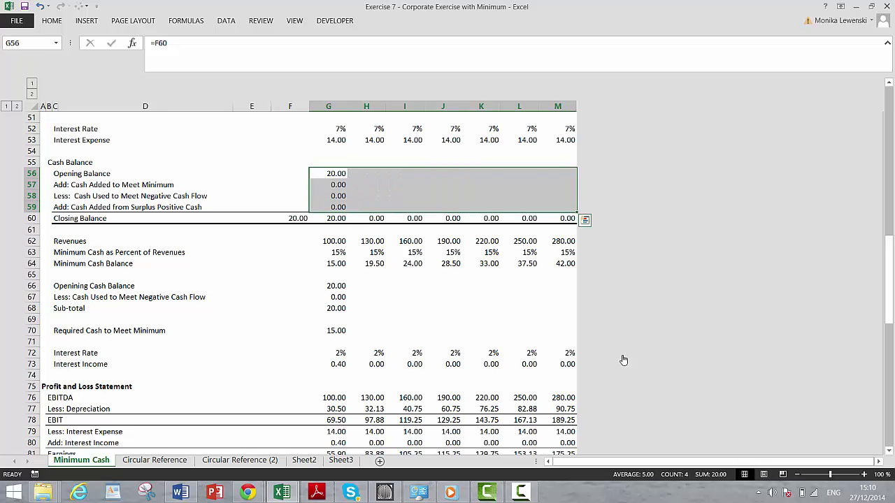
{"action": "key", "text": "ctrl+r"}
Step: Fill the minimum cash calculations in G66:M70 across to column M
{"action": "key", "text": "Down"}
{"action": "key", "text": "Down"}
{"action": "key", "text": "Down"}
{"action": "key", "text": "Down"}
{"action": "key", "text": "Down"}
{"action": "key", "text": "Down"}
{"action": "key", "text": "Down"}
{"action": "key", "text": "Down"}
{"action": "key", "text": "Down"}
{"action": "key", "text": "Down"}
{"action": "key", "text": "Down"}
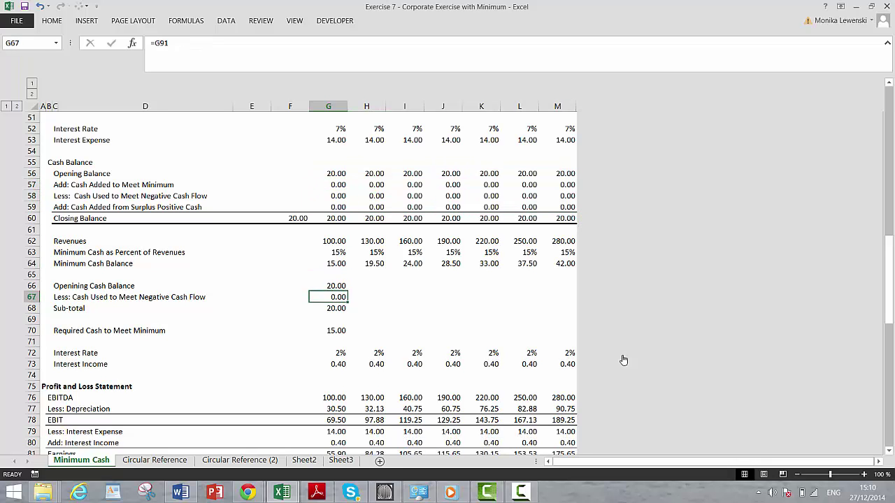
{"action": "key", "text": "Up"}
{"action": "key", "text": "shift+Down"}
{"action": "key", "text": "shift+Down"}
{"action": "key", "text": "shift+Down"}
{"action": "key", "text": "shift+Down"}
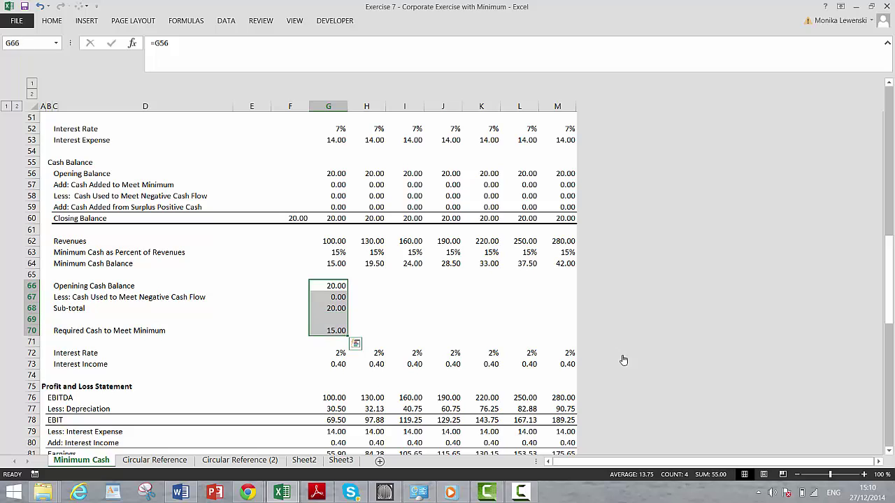
{"action": "key", "text": "shift+Right"}
{"action": "key", "text": "shift+Right"}
{"action": "key", "text": "shift+Right"}
{"action": "key", "text": "shift+Right"}
{"action": "key", "text": "shift+Right"}
{"action": "key", "text": "shift+Right"}
{"action": "key", "text": "ctrl+r"}
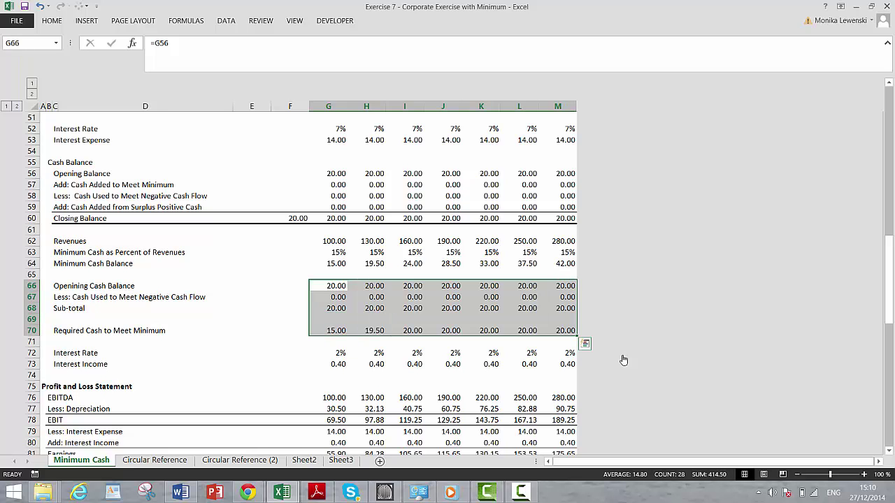
{"action": "key", "text": "Down"}
{"action": "key", "text": "Down"}
{"action": "key", "text": "Down"}
{"action": "key", "text": "Down"}
{"action": "key", "text": "Down"}
{"action": "key", "text": "Down"}
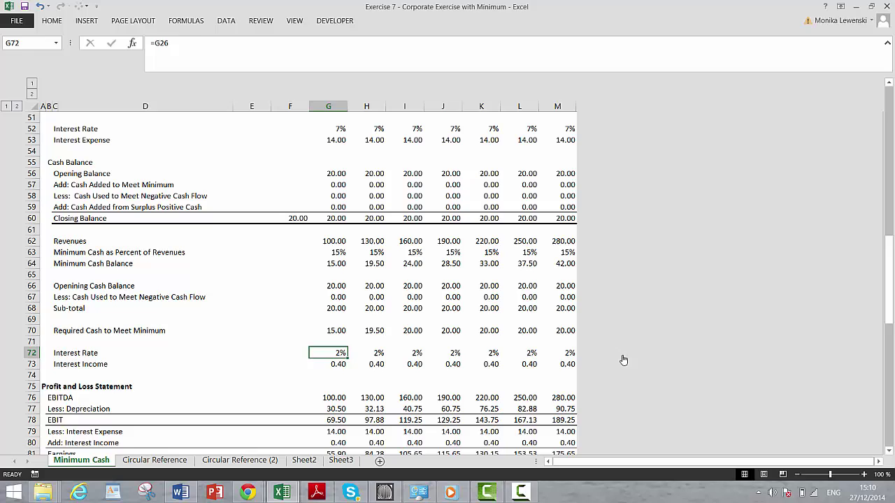
{"action": "key", "text": "Up"}
{"action": "key", "text": "Up"}
{"action": "key", "text": "Up"}
{"action": "key", "text": "Down"}
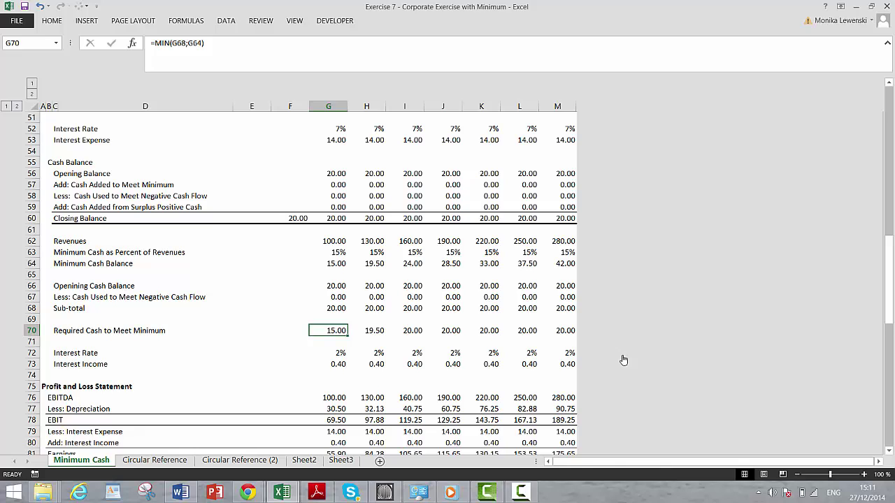
{"action": "key", "text": "F9"}
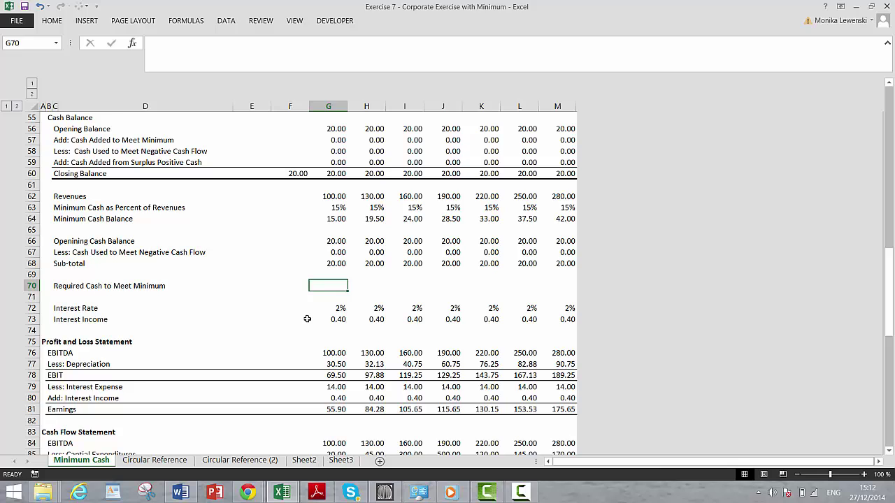
{"action": "type", "text": "="}
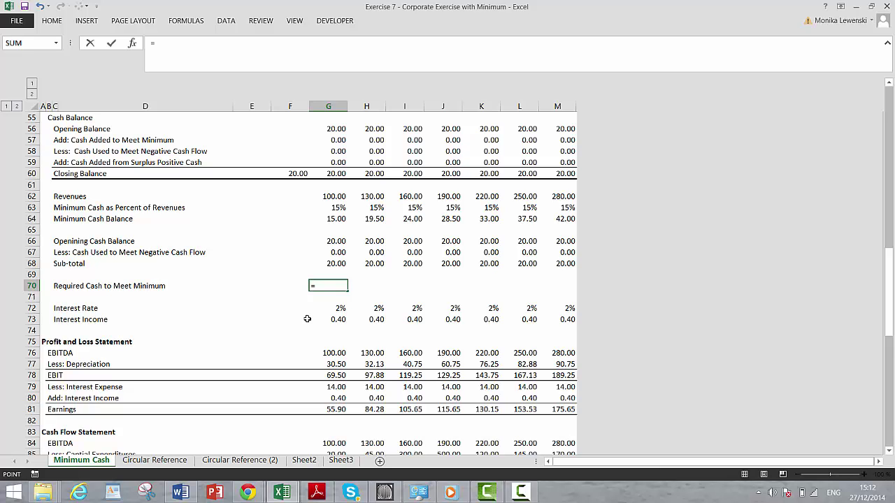
{"action": "key", "text": "Up"}
{"action": "key", "text": "Up"}
{"action": "key", "text": "Up"}
{"action": "key", "text": "Up"}
{"action": "key", "text": "Up"}
{"action": "key", "text": "Up"}
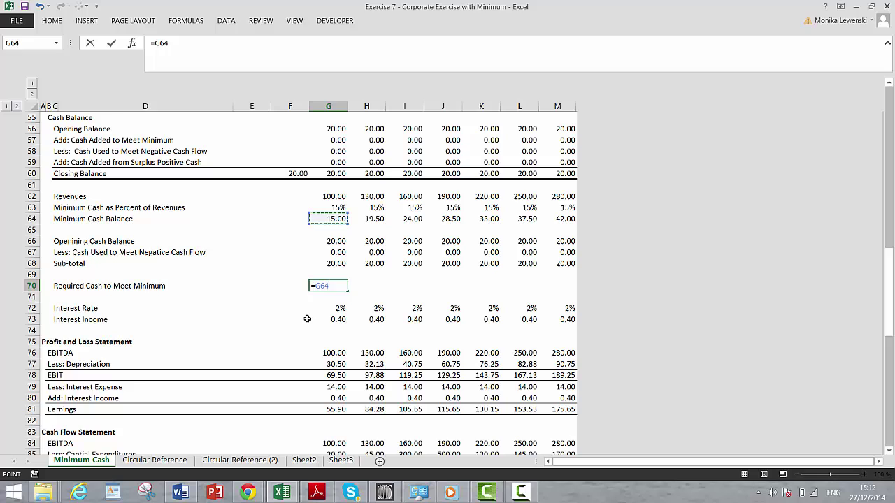
{"action": "type", "text": "-"}
{"action": "key", "text": "Up"}
{"action": "key", "text": "Up"}
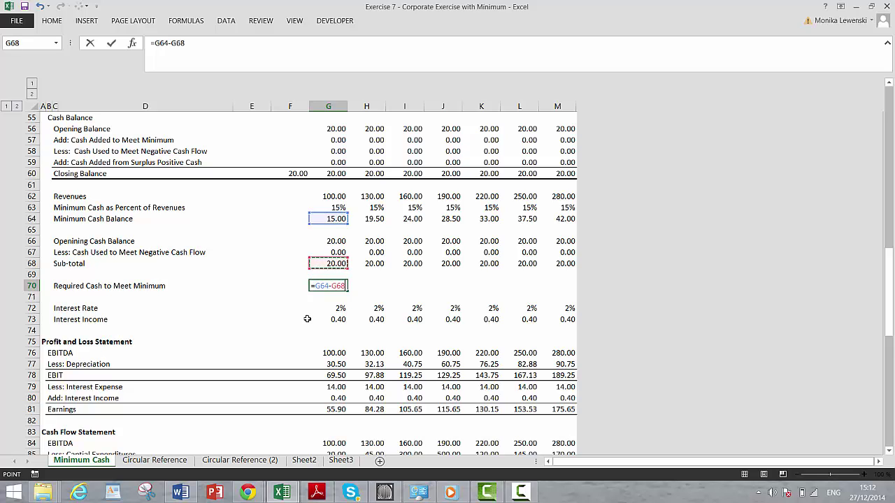
{"action": "key", "text": "Return"}
{"action": "key", "text": "Up"}
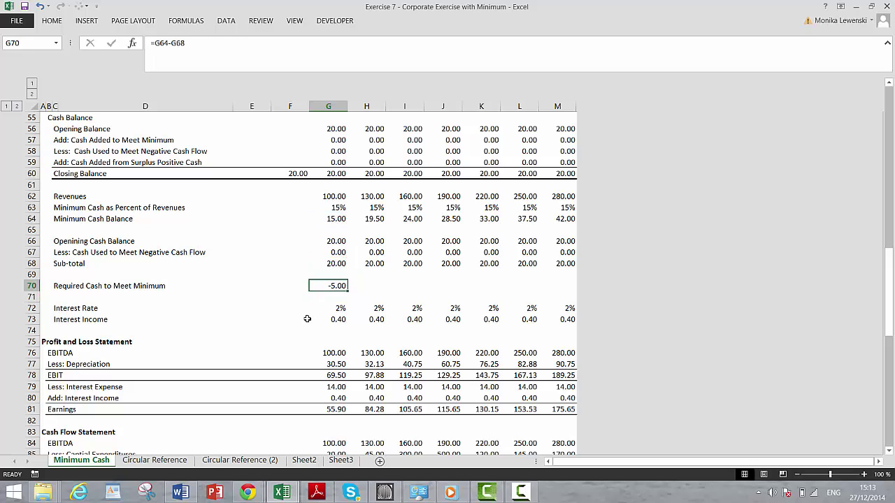
{"action": "key", "text": "F2"}
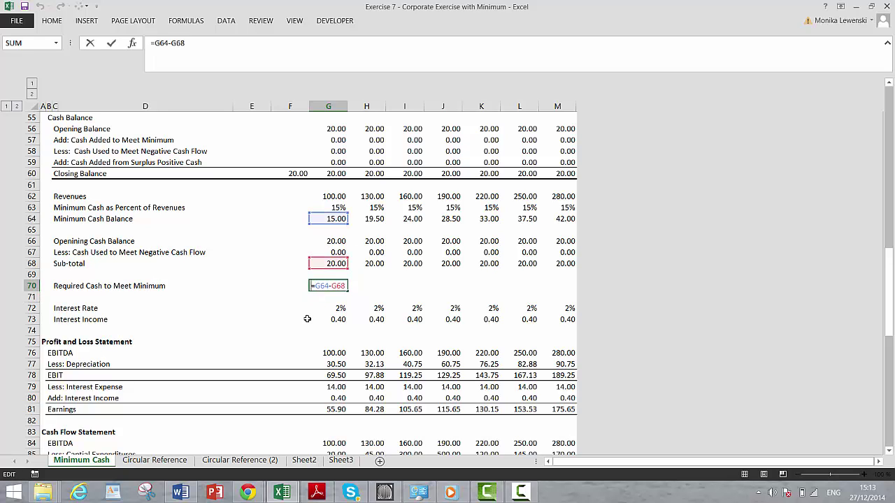
{"action": "type", "text": "max("}
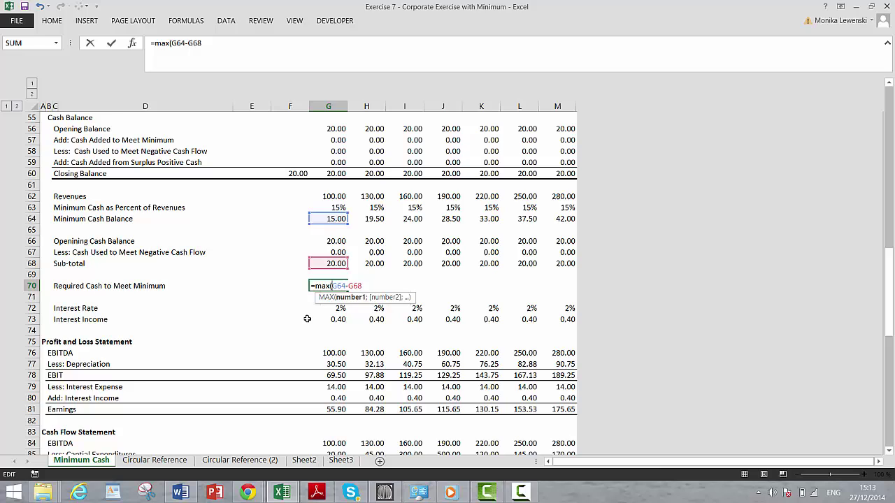
{"action": "type", "text": ";"}
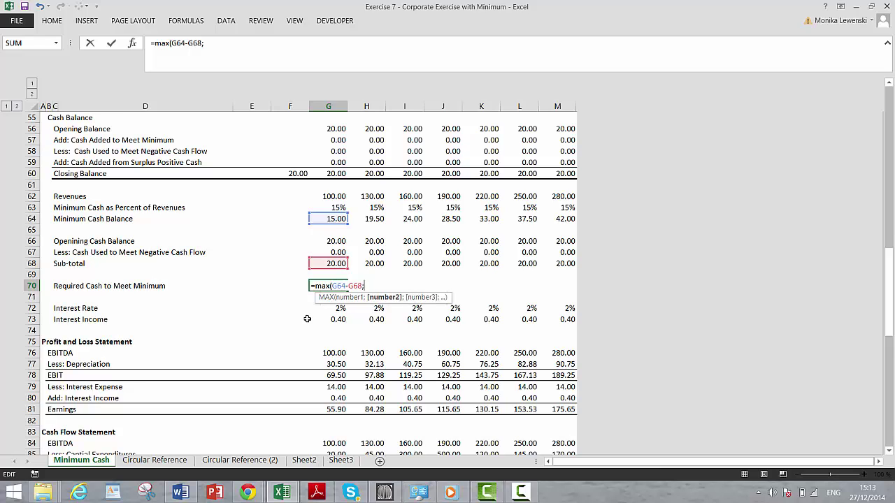
{"action": "type", "text": "0)"}
{"action": "key", "text": "ctrl+Return"}
{"action": "key", "text": "shift+Right"}
{"action": "key", "text": "shift+Right"}
{"action": "key", "text": "shift+Right"}
{"action": "key", "text": "shift+Right"}
{"action": "key", "text": "shift+Right"}
{"action": "key", "text": "shift+Right"}
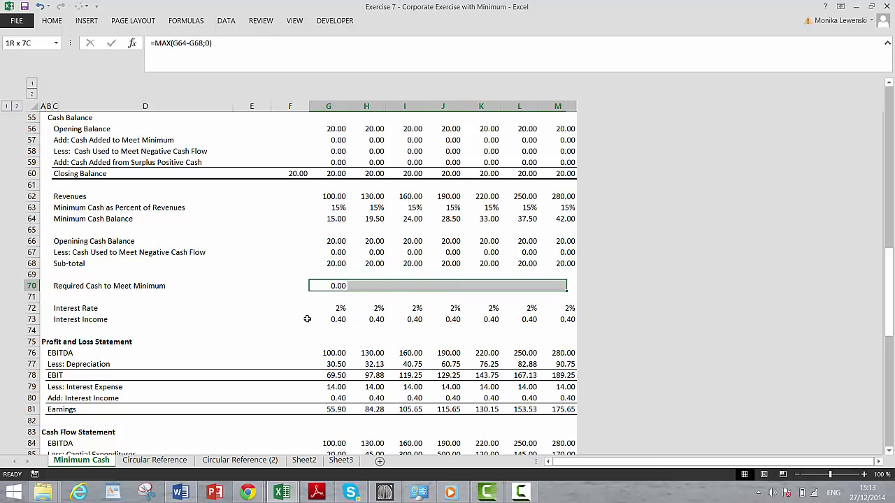
{"action": "key", "text": "ctrl+r"}
{"action": "key", "text": "Left"}
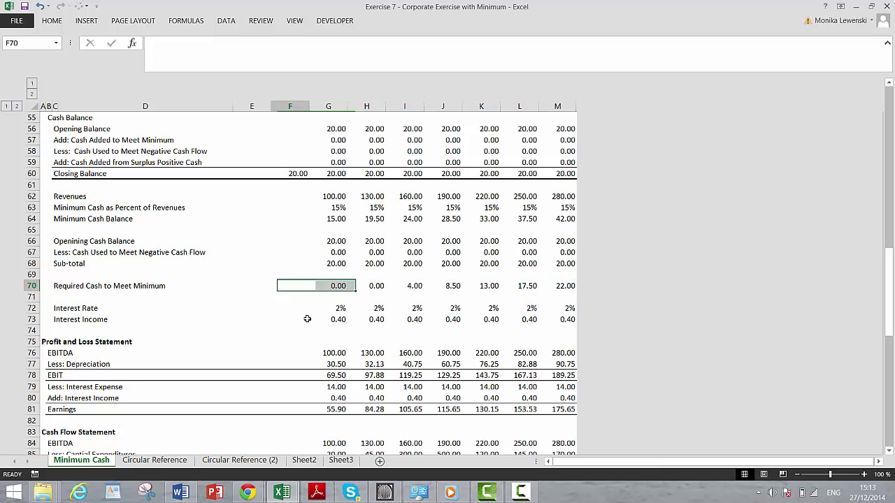
{"action": "key", "text": "Right"}
{"action": "key", "text": "Right"}
{"action": "key", "text": "Right"}
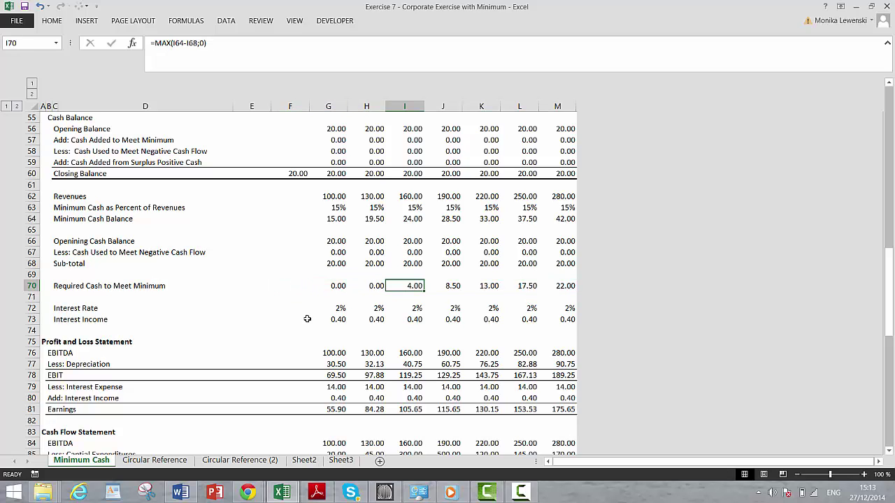
{"action": "key", "text": "Right"}
{"action": "key", "text": "Right"}
{"action": "key", "text": "Right"}
{"action": "key", "text": "Right"}
{"action": "key", "text": "Left"}
{"action": "key", "text": "Left"}
{"action": "key", "text": "Left"}
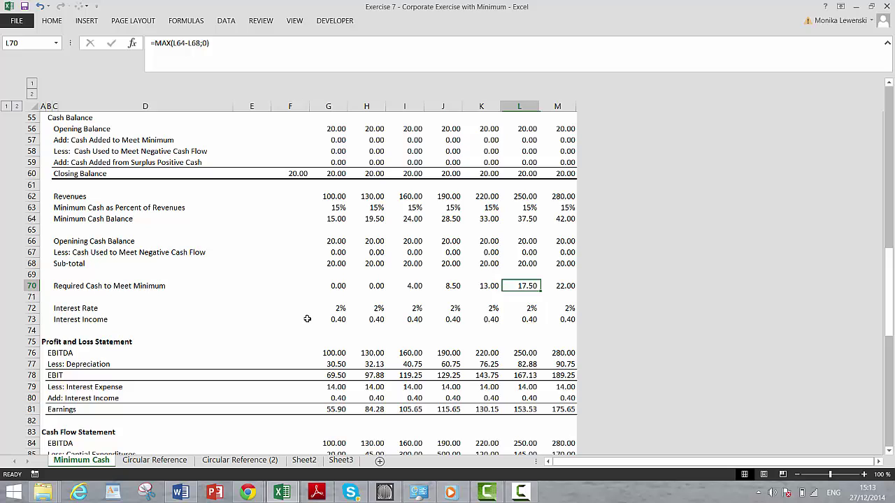
{"action": "key", "text": "Left"}
{"action": "key", "text": "Left"}
{"action": "key", "text": "Left"}
{"action": "key", "text": "Right"}
{"action": "key", "text": "Right"}
{"action": "key", "text": "Right"}
{"action": "key", "text": "Right"}
{"action": "key", "text": "Right"}
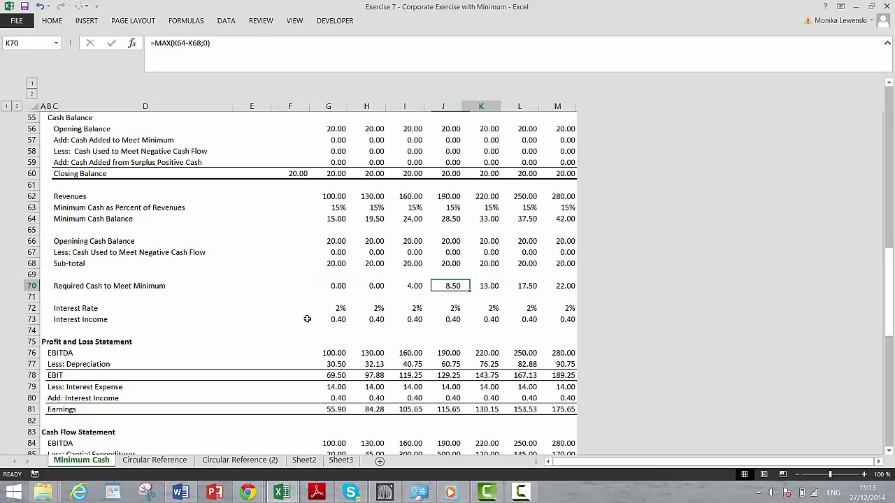
{"action": "key", "text": "Right"}
{"action": "key", "text": "Left"}
{"action": "key", "text": "Left"}
{"action": "key", "text": "Left"}
{"action": "key", "text": "Left"}
{"action": "key", "text": "Left"}
{"action": "key", "text": "Left"}
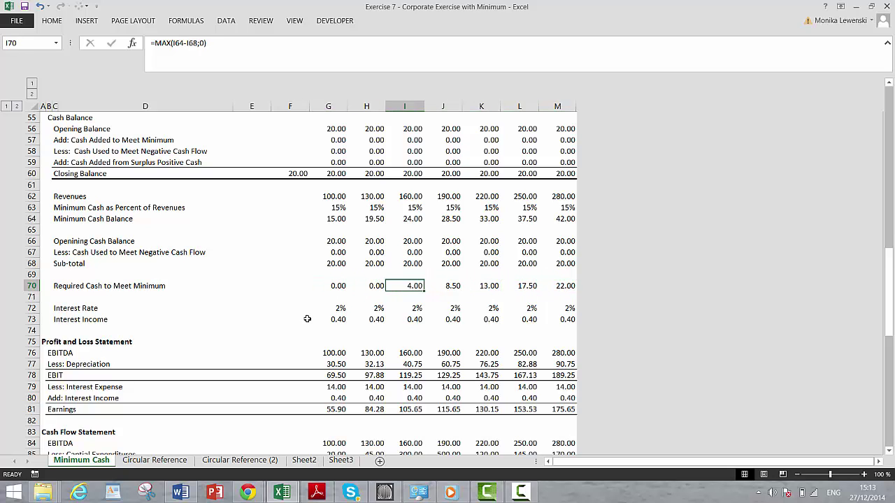
{"action": "key", "text": "Up"}
{"action": "key", "text": "Up"}
{"action": "key", "text": "Up"}
{"action": "key", "text": "Up"}
{"action": "key", "text": "Up"}
{"action": "key", "text": "Up"}
{"action": "key", "text": "Up"}
{"action": "key", "text": "Up"}
{"action": "key", "text": "Up"}
{"action": "key", "text": "Up"}
{"action": "key", "text": "Up"}
{"action": "key", "text": "Down"}
{"action": "key", "text": "Down"}
{"action": "key", "text": "Down"}
{"action": "key", "text": "Down"}
{"action": "key", "text": "Down"}
{"action": "key", "text": "Down"}
{"action": "key", "text": "Down"}
{"action": "key", "text": "Down"}
{"action": "key", "text": "Down"}
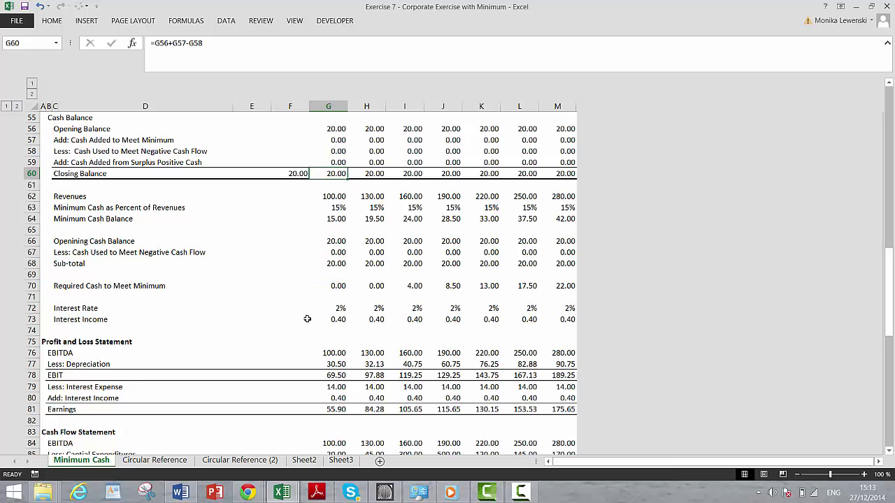
{"action": "key", "text": "Up"}
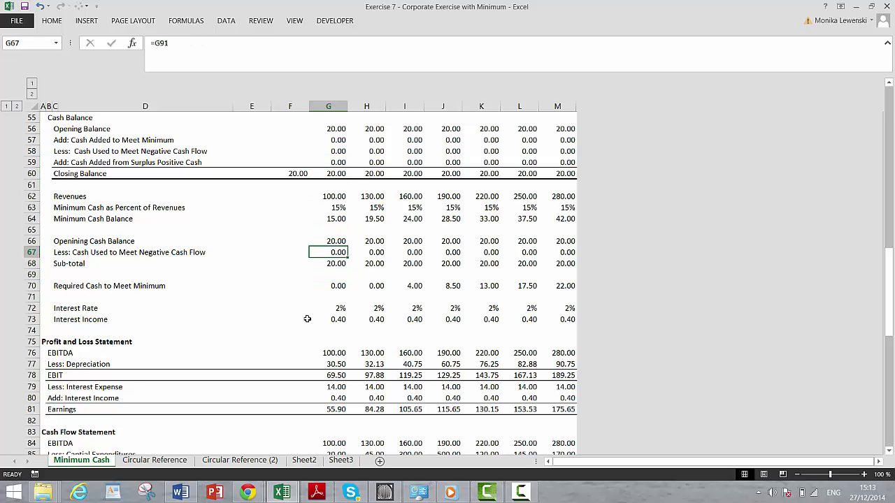
{"action": "key", "text": "Down"}
{"action": "key", "text": "Down"}
{"action": "key", "text": "Down"}
{"action": "key", "text": "Down"}
{"action": "key", "text": "Down"}
{"action": "key", "text": "Down"}
{"action": "key", "text": "Down"}
{"action": "key", "text": "Down"}
{"action": "key", "text": "Down"}
{"action": "key", "text": "Down"}
{"action": "key", "text": "Down"}
{"action": "key", "text": "Down"}
{"action": "key", "text": "Down"}
{"action": "key", "text": "Down"}
{"action": "key", "text": "Down"}
{"action": "key", "text": "Down"}
{"action": "key", "text": "Down"}
{"action": "key", "text": "Down"}
{"action": "key", "text": "Down"}
{"action": "key", "text": "Down"}
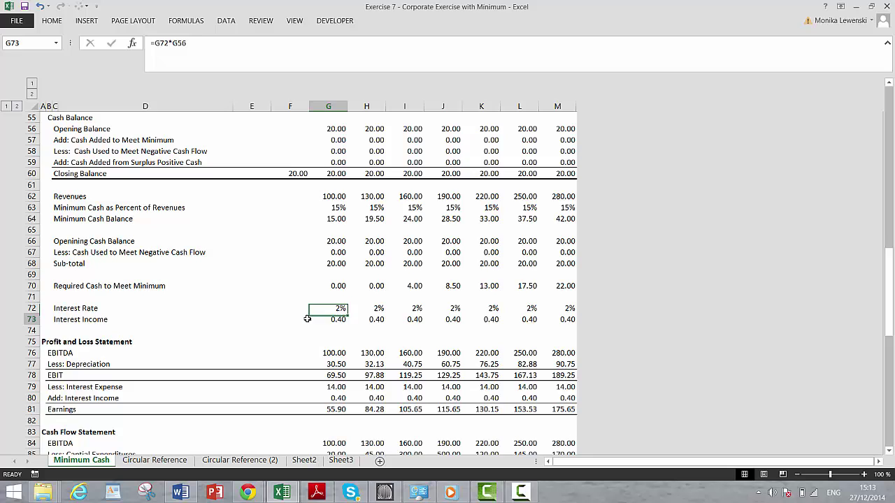
{"action": "key", "text": "Down"}
{"action": "key", "text": "Down"}
{"action": "key", "text": "Down"}
{"action": "key", "text": "Up"}
{"action": "key", "text": "Up"}
{"action": "key", "text": "Up"}
{"action": "key", "text": "Up"}
{"action": "key", "text": "Up"}
{"action": "key", "text": "Up"}
{"action": "key", "text": "Up"}
{"action": "key", "text": "Up"}
{"action": "key", "text": "Up"}
{"action": "key", "text": "Up"}
{"action": "key", "text": "Up"}
{"action": "key", "text": "Up"}
{"action": "key", "text": "Up"}
{"action": "key", "text": "Up"}
{"action": "key", "text": "Up"}
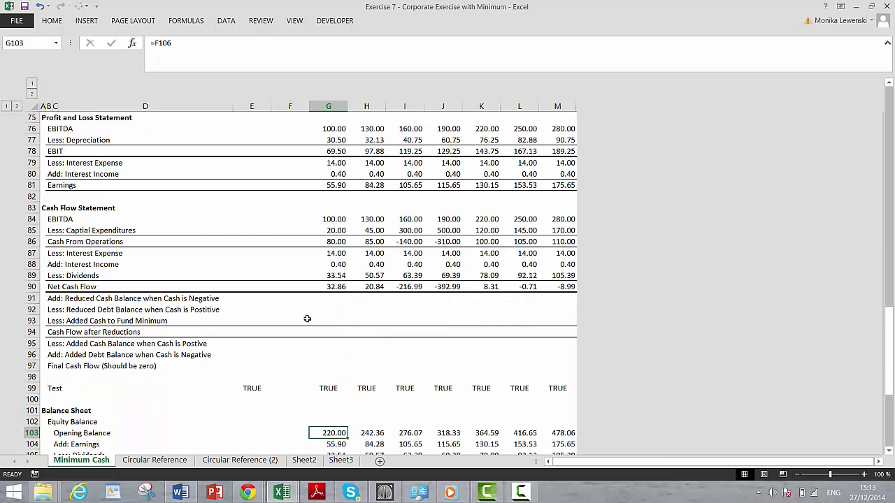
{"action": "key", "text": "Down"}
{"action": "key", "text": "Down"}
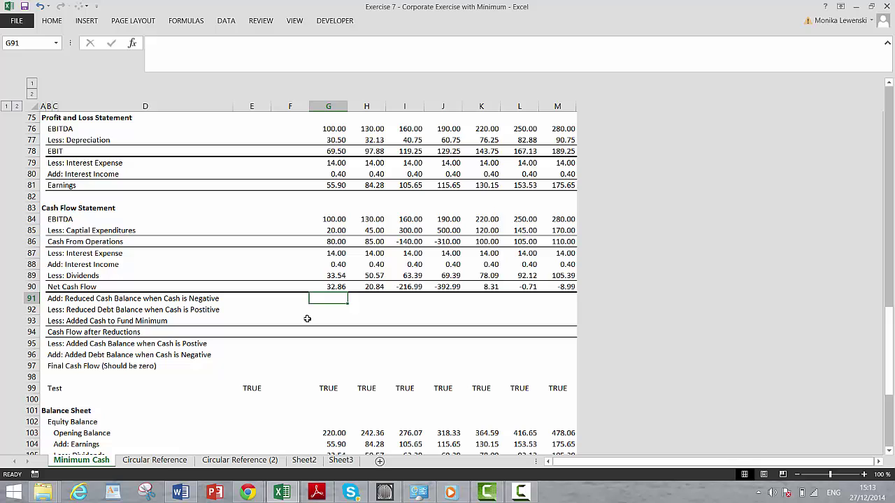
Step: Enter =MAX(-G90;0) in G91 to capture negative net cash flow
{"action": "type", "text": "=max("}
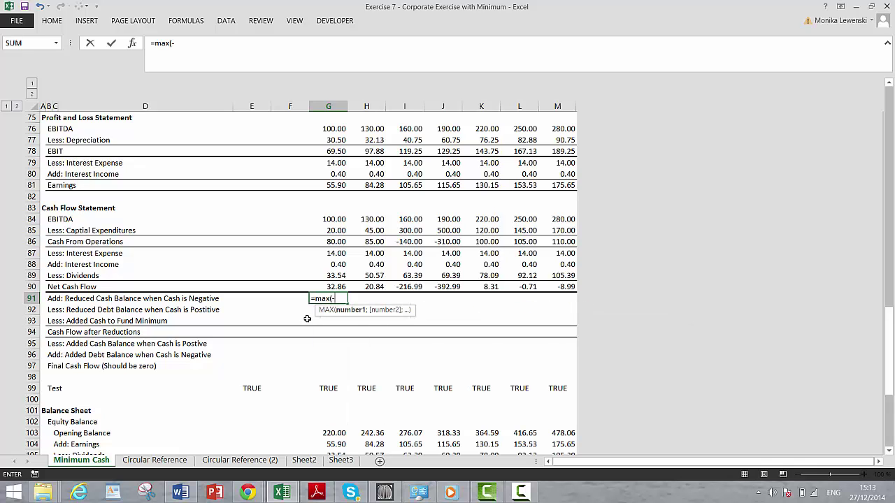
{"action": "type", "text": "-"}
{"action": "key", "text": "Up"}
{"action": "type", "text": ";"}
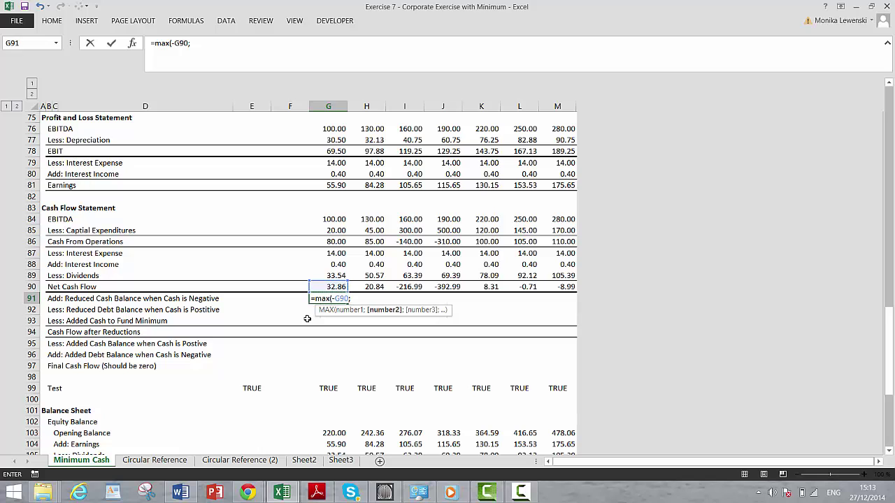
{"action": "type", "text": "0)"}
{"action": "key", "text": "ctrl+Return"}
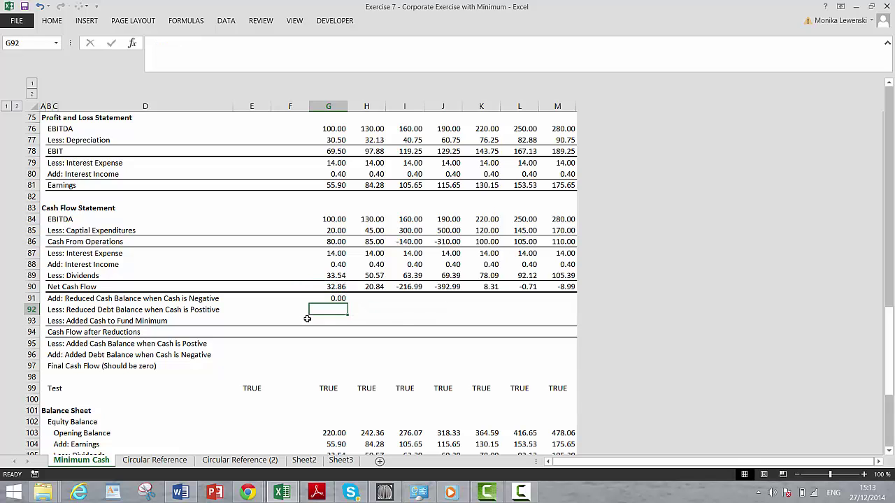
Step: Wrap G91 in MIN so it is capped at opening cash G56
{"action": "key", "text": "F2"}
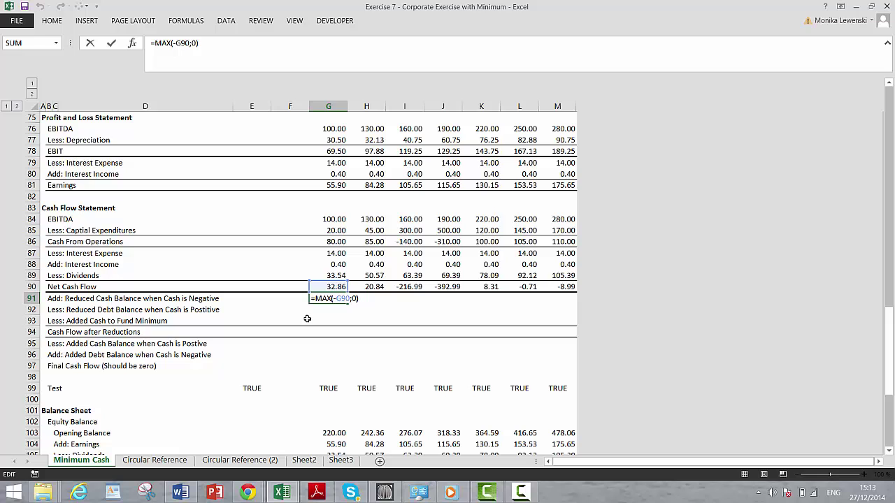
{"action": "key", "text": "Home"}
{"action": "key", "text": "Right"}
{"action": "type", "text": "min("}
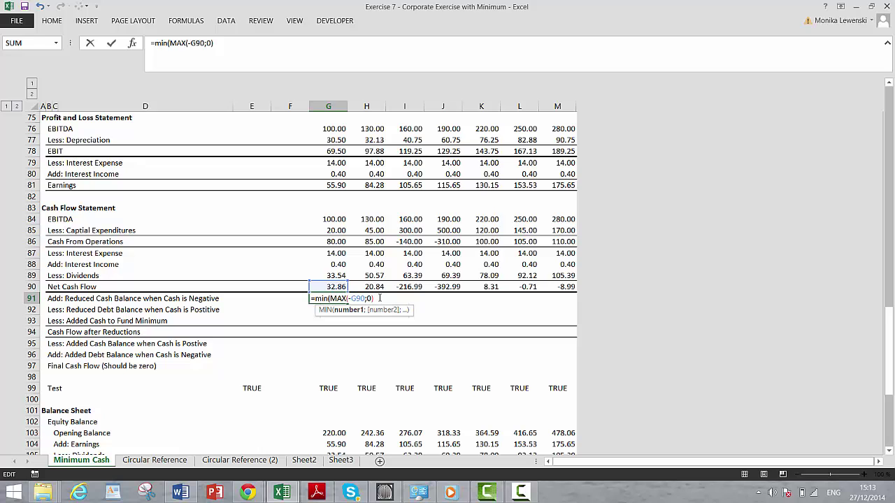
{"action": "type", "text": ";"}
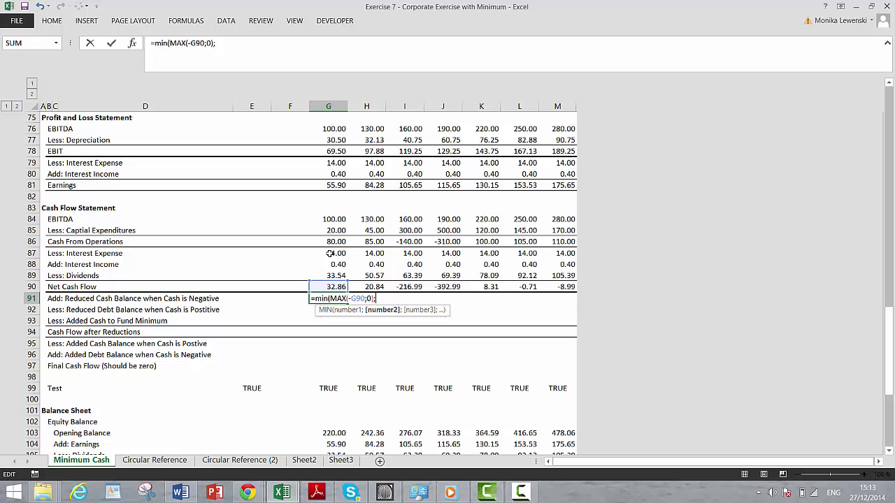
{"action": "left_click", "coordinate": [329, 253]}
{"action": "key", "text": "Up"}
{"action": "key", "text": "Up"}
{"action": "key", "text": "Up"}
{"action": "key", "text": "Up"}
{"action": "key", "text": "Up"}
{"action": "key", "text": "Up"}
{"action": "key", "text": "Up"}
{"action": "key", "text": "Up"}
{"action": "key", "text": "Up"}
{"action": "key", "text": "Up"}
{"action": "key", "text": "Up"}
{"action": "key", "text": "Up"}
{"action": "key", "text": "Up"}
{"action": "key", "text": "Up"}
{"action": "key", "text": "Up"}
{"action": "key", "text": "Up"}
{"action": "key", "text": "Up"}
{"action": "key", "text": "Up"}
{"action": "key", "text": "Up"}
{"action": "key", "text": "Up"}
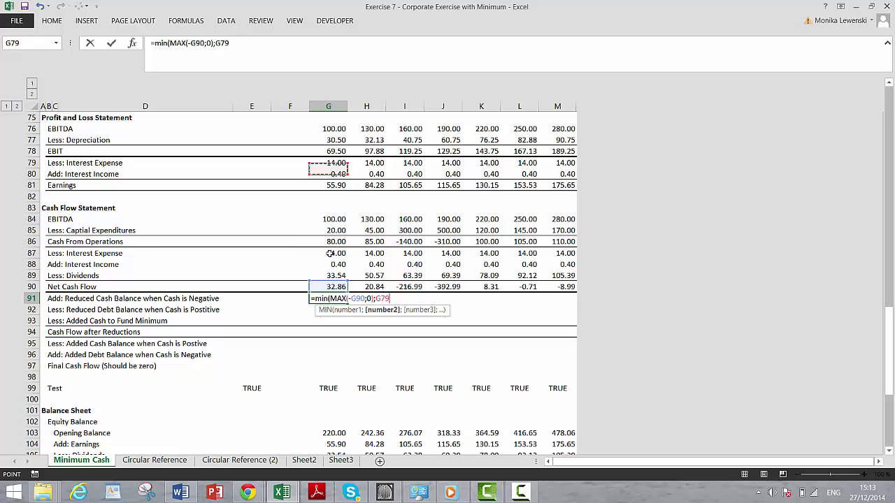
{"action": "key", "text": "Up"}
{"action": "key", "text": "Up"}
{"action": "key", "text": "Up"}
{"action": "key", "text": "Up"}
{"action": "key", "text": "Up"}
{"action": "key", "text": "Up"}
{"action": "key", "text": "Up"}
{"action": "key", "text": "Up"}
{"action": "key", "text": "Up"}
{"action": "key", "text": "Up"}
{"action": "key", "text": "Up"}
{"action": "key", "text": "Up"}
{"action": "key", "text": "Up"}
{"action": "key", "text": "Up"}
{"action": "key", "text": "Up"}
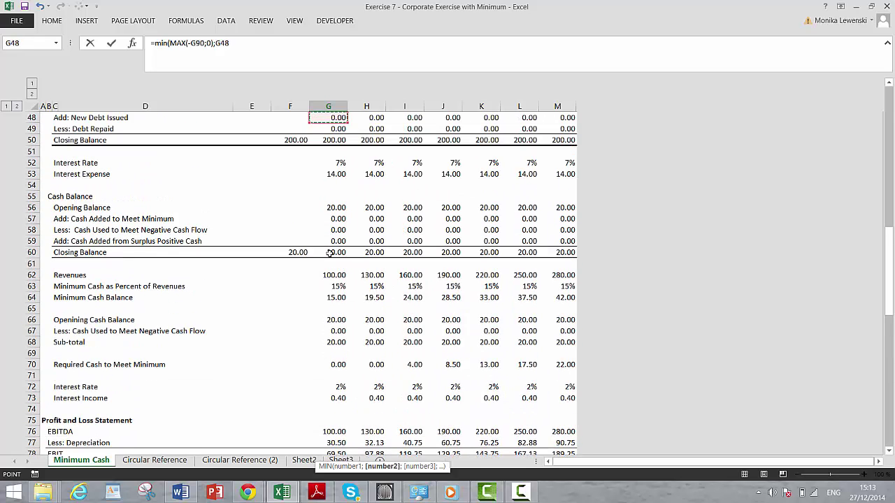
{"action": "key", "text": "Down"}
{"action": "key", "text": "Down"}
{"action": "key", "text": "Down"}
{"action": "key", "text": "Down"}
{"action": "key", "text": "Down"}
{"action": "key", "text": "Down"}
{"action": "key", "text": "Down"}
{"action": "key", "text": "Down"}
{"action": "key", "text": "Down"}
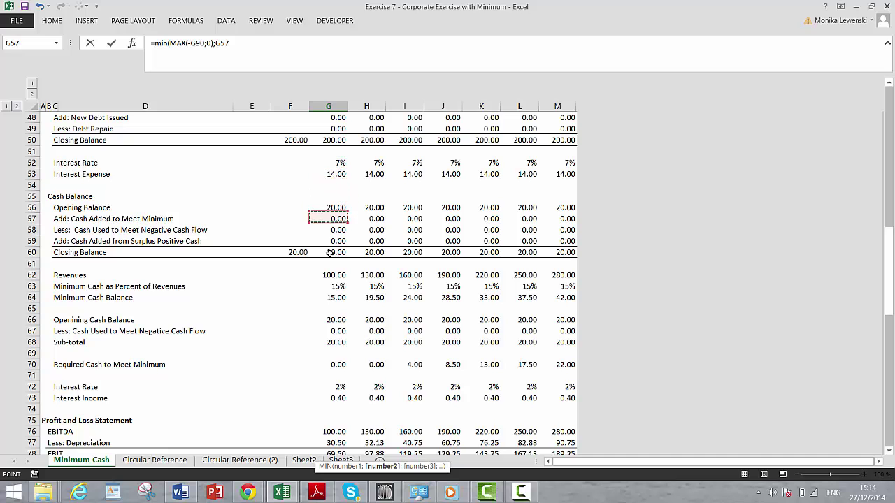
{"action": "key", "text": "Up"}
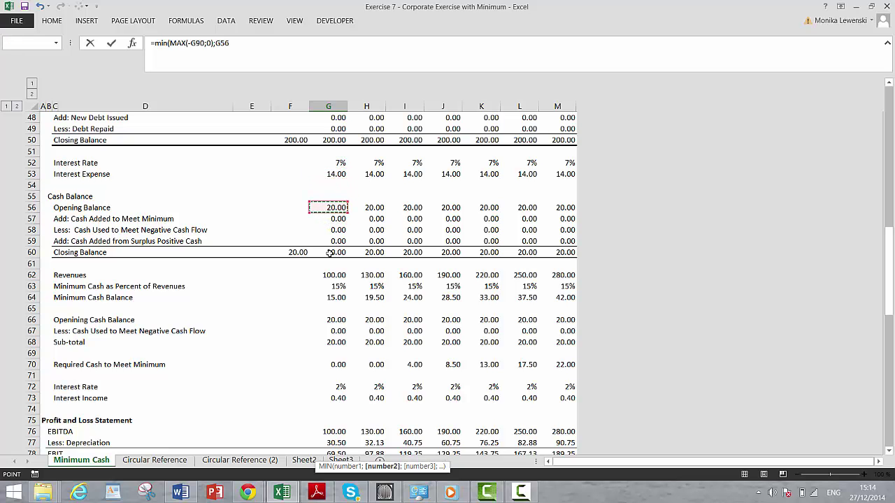
{"action": "key", "text": "Return"}
{"action": "key", "text": "Return"}
Step: Copy the G91 formula across G91:M91
{"action": "key", "text": "Up"}
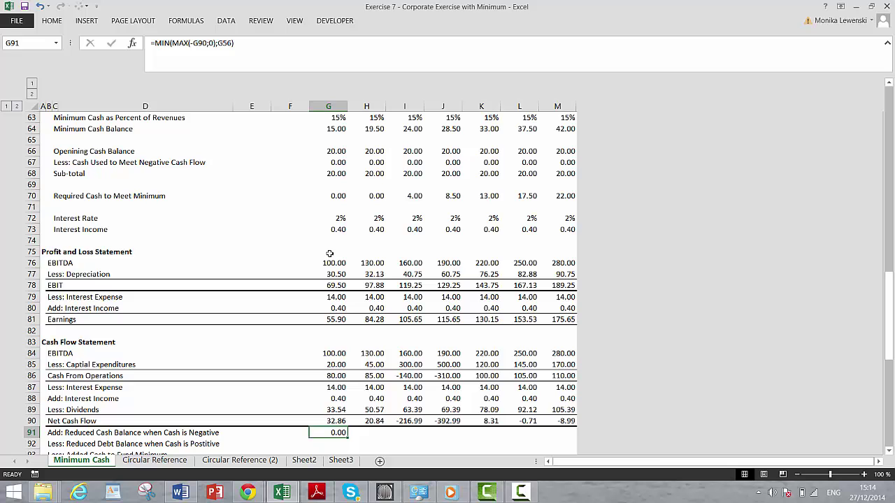
{"action": "key", "text": "shift+Right"}
{"action": "key", "text": "shift+Right"}
{"action": "key", "text": "shift+Right"}
{"action": "key", "text": "shift+Right"}
{"action": "key", "text": "shift+Right"}
{"action": "key", "text": "shift+Right"}
{"action": "key", "text": "ctrl+r"}
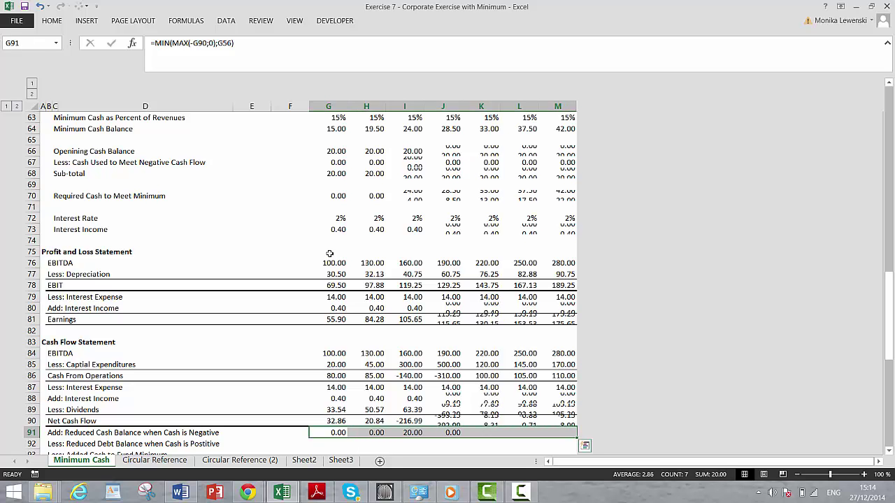
{"action": "key", "text": "Down"}
{"action": "key", "text": "Down"}
{"action": "key", "text": "Down"}
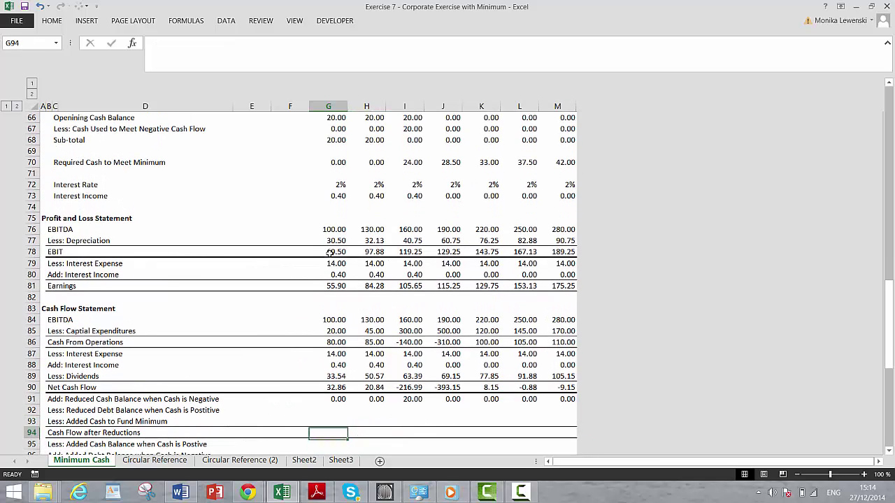
Step: Enter a MAX formula on Net Cash Flow G90 in Reduced Debt Balance G92
{"action": "key", "text": "Up"}
{"action": "key", "text": "Up"}
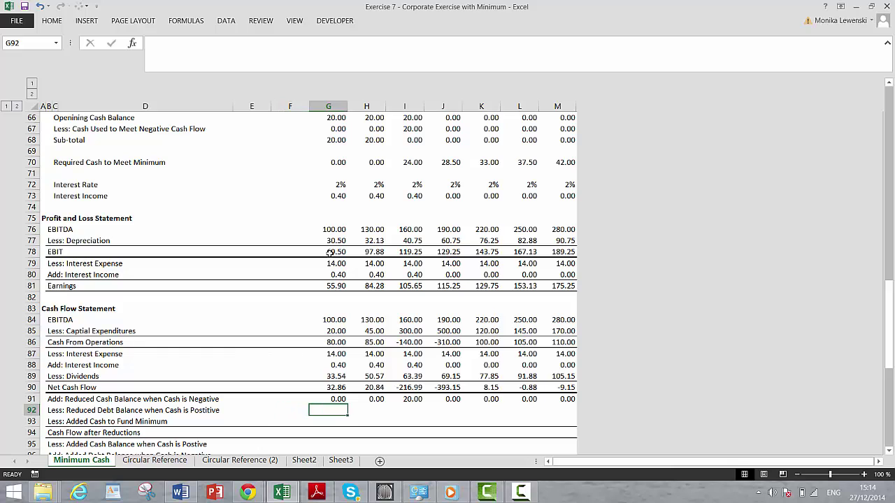
{"action": "type", "text": "=max("}
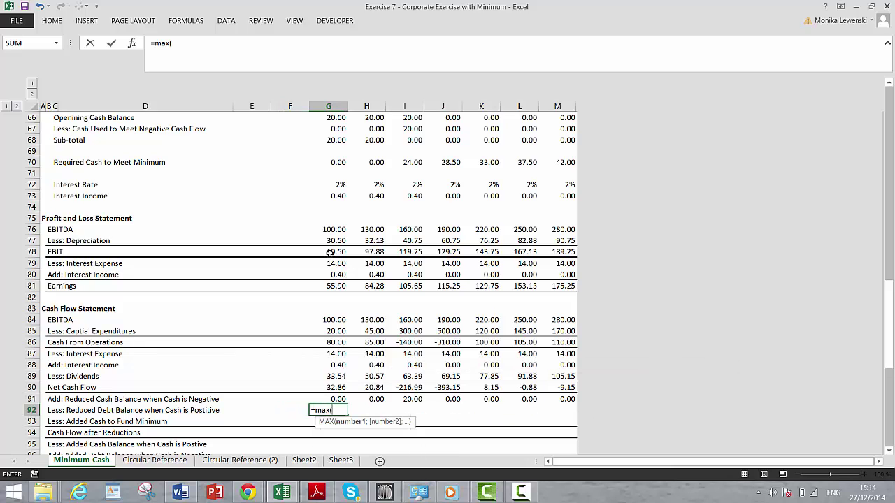
{"action": "key", "text": "Up"}
{"action": "key", "text": "Up"}
{"action": "type", "text": ";"}
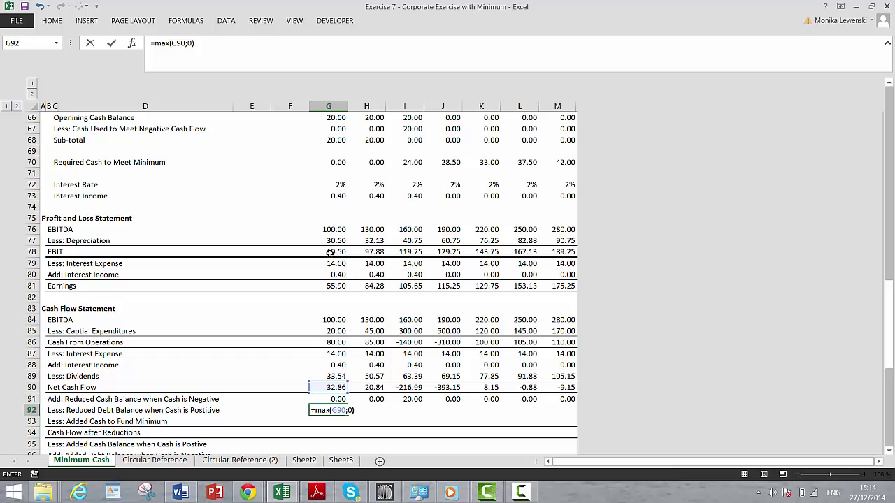
{"action": "key", "text": "Return"}
{"action": "key", "text": "Up"}
Step: Wrap G92 in MIN capped at debt opening balance G47, giving =MIN(MAX(G90;0);G47)
{"action": "key", "text": "F2"}
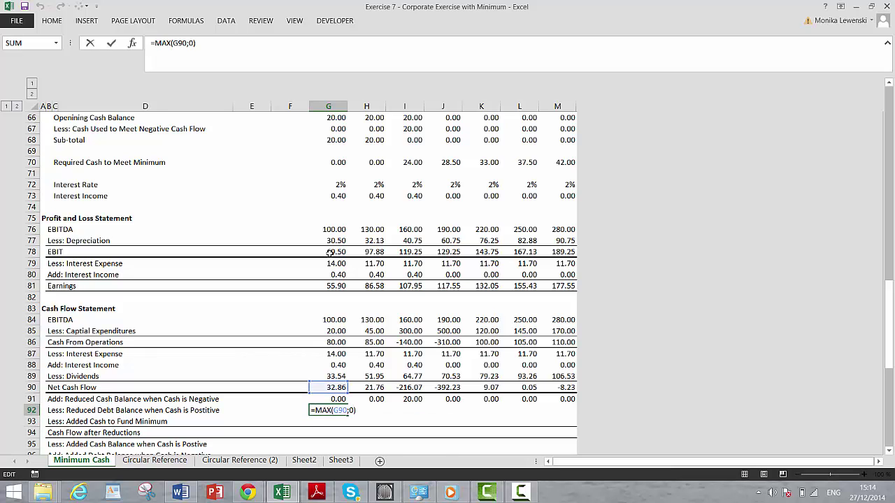
{"action": "key", "text": "Home"}
{"action": "key", "text": "Right"}
{"action": "type", "text": "min("}
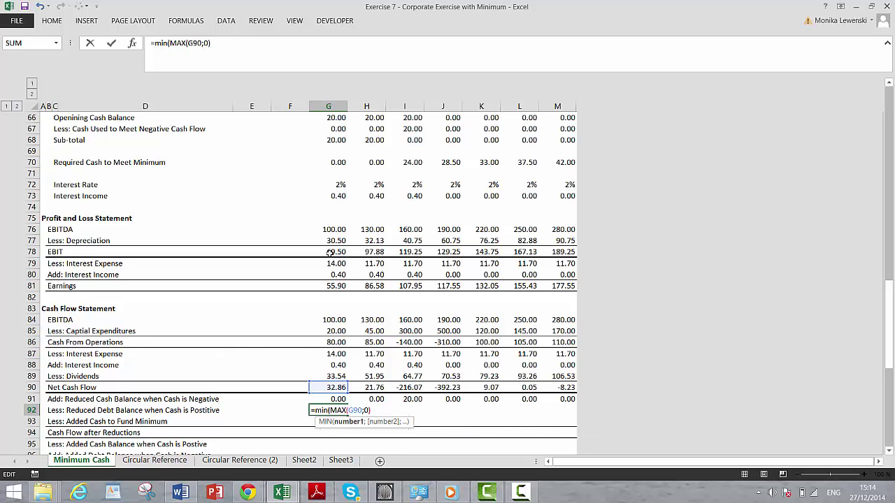
{"action": "type", "text": ";"}
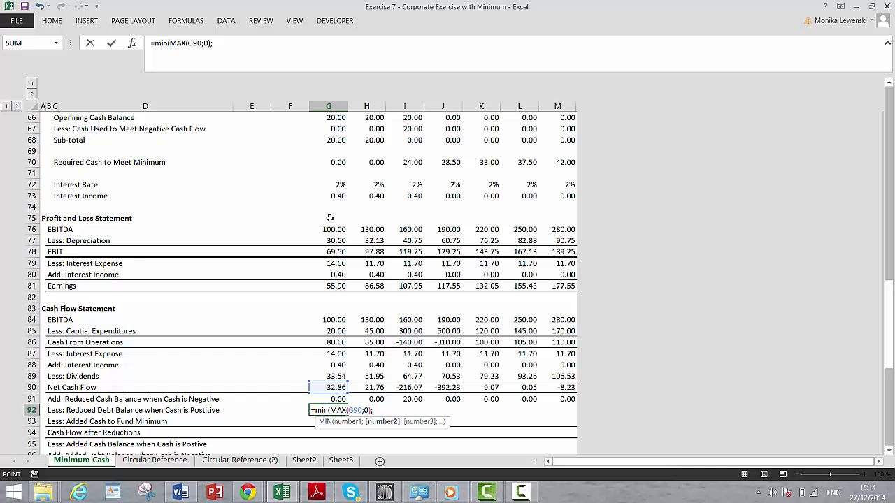
{"action": "left_click", "coordinate": [329, 219]}
{"action": "key", "text": "Up"}
{"action": "key", "text": "Up"}
{"action": "key", "text": "Up"}
{"action": "key", "text": "Up"}
{"action": "key", "text": "Up"}
{"action": "key", "text": "Up"}
{"action": "key", "text": "Up"}
{"action": "key", "text": "Up"}
{"action": "key", "text": "Up"}
{"action": "key", "text": "Up"}
{"action": "key", "text": "Up"}
{"action": "key", "text": "Up"}
{"action": "key", "text": "Up"}
{"action": "key", "text": "Up"}
{"action": "key", "text": "Up"}
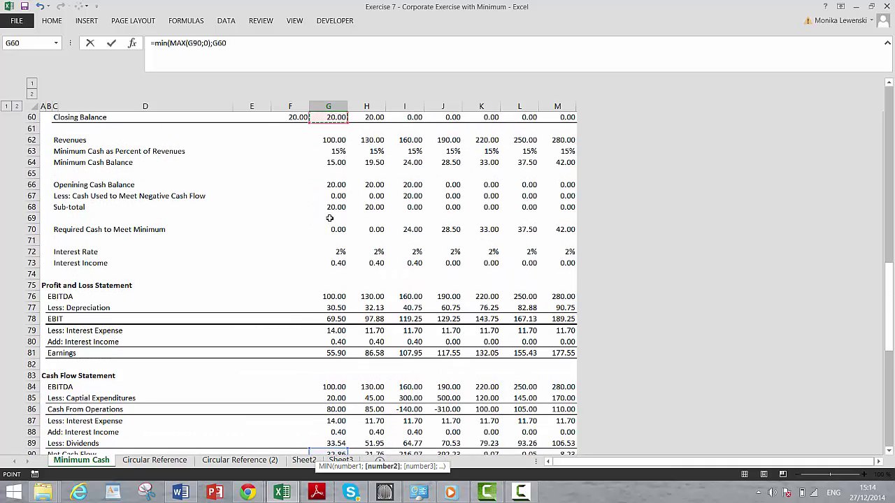
{"action": "key", "text": "Up"}
{"action": "key", "text": "Up"}
{"action": "key", "text": "Up"}
{"action": "key", "text": "Up"}
{"action": "key", "text": "Up"}
{"action": "key", "text": "Up"}
{"action": "key", "text": "Up"}
{"action": "key", "text": "Down"}
{"action": "key", "text": "Down"}
{"action": "key", "text": "Down"}
{"action": "key", "text": "Down"}
{"action": "key", "text": "Down"}
{"action": "key", "text": "Down"}
{"action": "key", "text": "Down"}
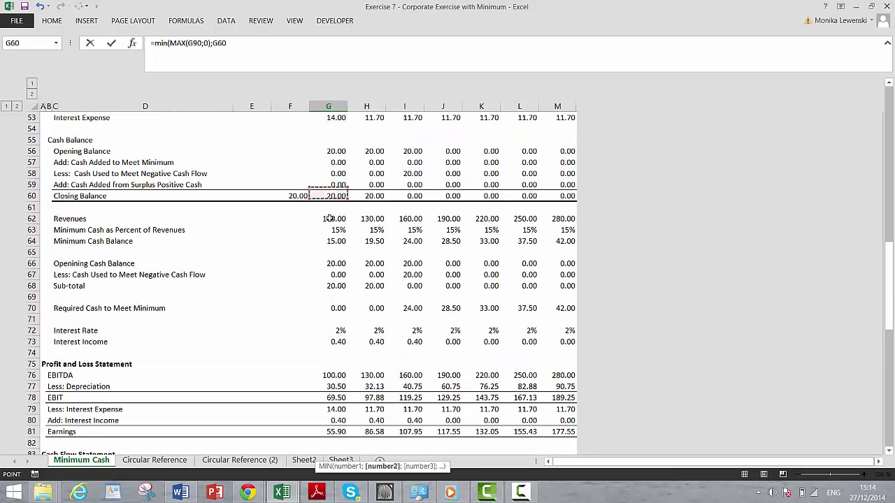
{"action": "key", "text": "Down"}
{"action": "key", "text": "Down"}
{"action": "key", "text": "Up"}
{"action": "key", "text": "Up"}
{"action": "key", "text": "Up"}
{"action": "key", "text": "Up"}
{"action": "key", "text": "Up"}
{"action": "key", "text": "Up"}
{"action": "key", "text": "Up"}
{"action": "key", "text": "Up"}
{"action": "key", "text": "Up"}
{"action": "key", "text": "Up"}
{"action": "key", "text": "Up"}
{"action": "key", "text": "Up"}
{"action": "key", "text": "Up"}
{"action": "key", "text": "Up"}
{"action": "key", "text": "Up"}
{"action": "key", "text": "Up"}
{"action": "key", "text": "Up"}
{"action": "key", "text": "Up"}
{"action": "key", "text": "Up"}
{"action": "key", "text": "Up"}
{"action": "key", "text": "Up"}
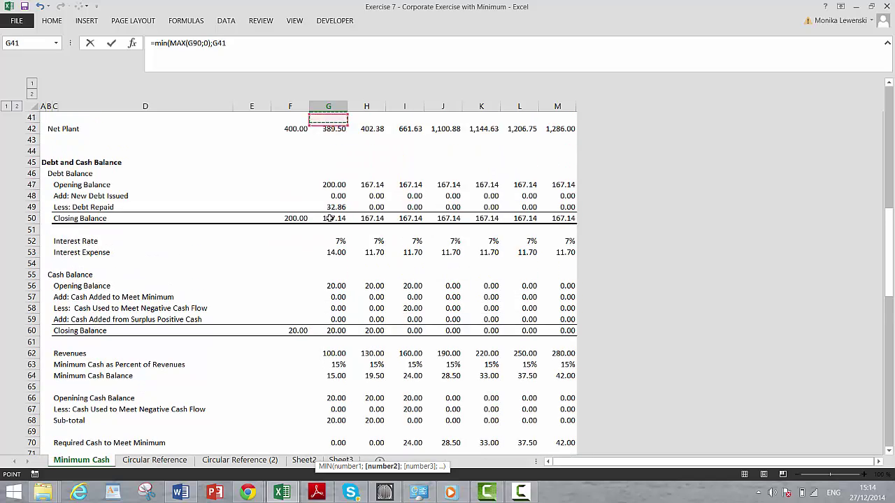
{"action": "key", "text": "Down"}
{"action": "key", "text": "Down"}
{"action": "key", "text": "Down"}
{"action": "key", "text": "Down"}
{"action": "key", "text": "Down"}
{"action": "key", "text": "Down"}
{"action": "key", "text": "Return"}
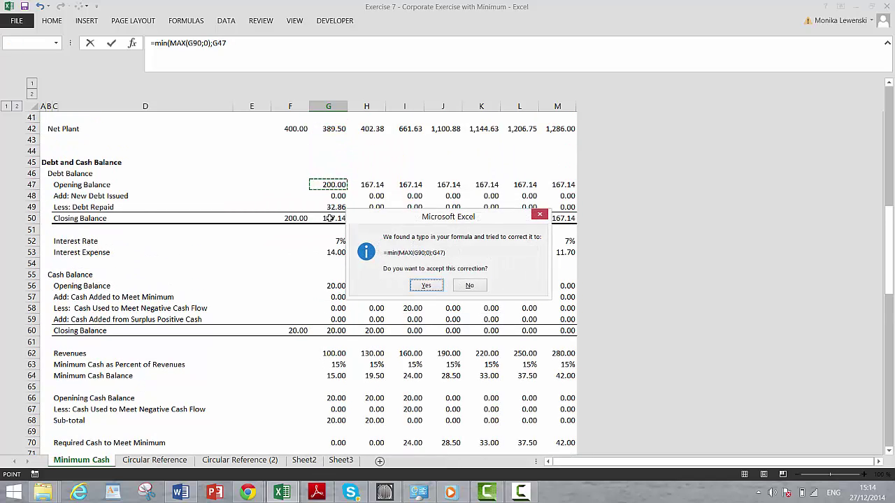
{"action": "key", "text": "Return"}
Step: Copy the G92 formula across G92:M92
{"action": "key", "text": "Down"}
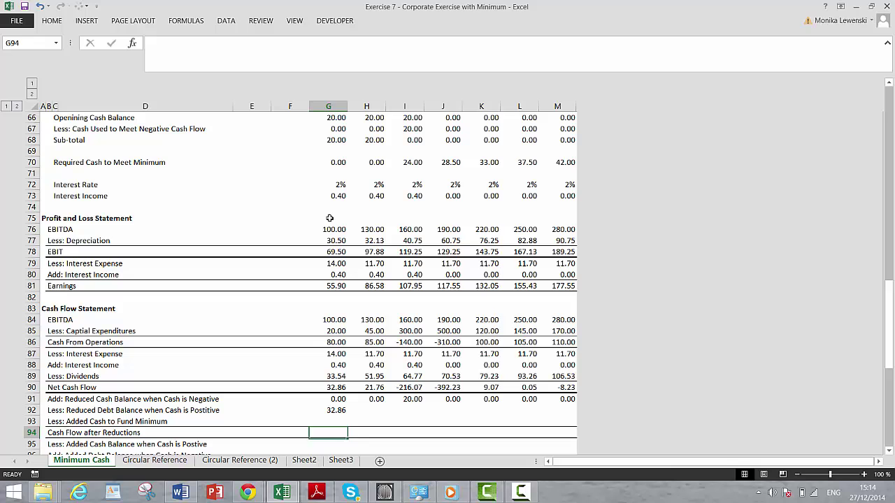
{"action": "key", "text": "Up"}
{"action": "key", "text": "Up"}
{"action": "key", "text": "Up"}
{"action": "key", "text": "Down"}
{"action": "key", "text": "Down"}
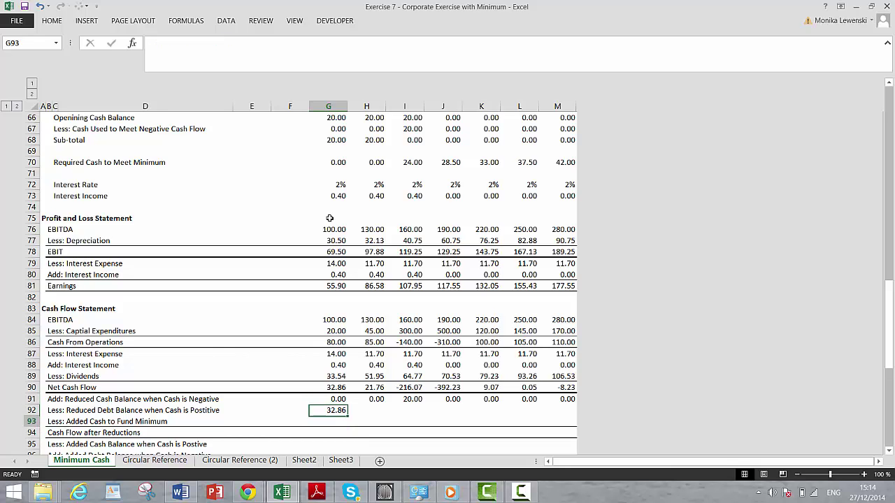
{"action": "key", "text": "Up"}
{"action": "key", "text": "shift+Right"}
{"action": "key", "text": "shift+Right"}
{"action": "key", "text": "shift+Right"}
{"action": "key", "text": "shift+Right"}
{"action": "key", "text": "shift+Right"}
{"action": "key", "text": "shift+Right"}
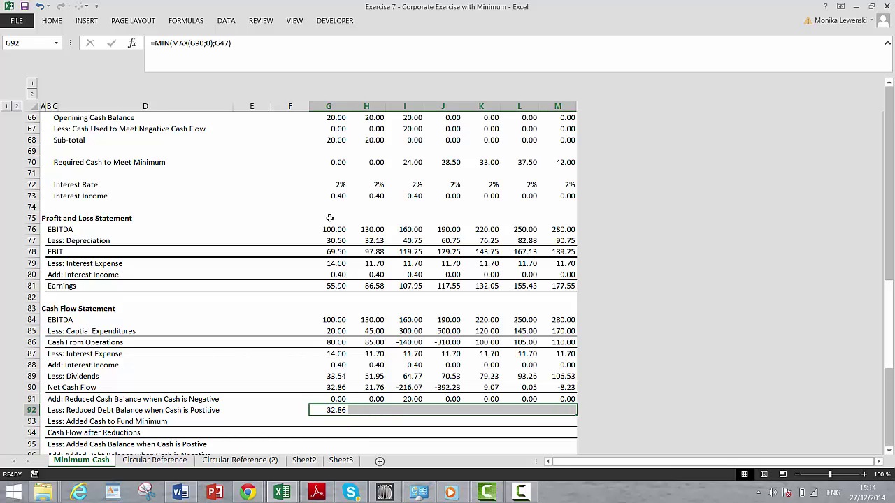
{"action": "key", "text": "ctrl+r"}
Step: Build G93's formula referencing Required Cash to Meet Minimum in G70
{"action": "key", "text": "Down"}
{"action": "key", "text": "Left"}
{"action": "key", "text": "Left"}
{"action": "key", "text": "Left"}
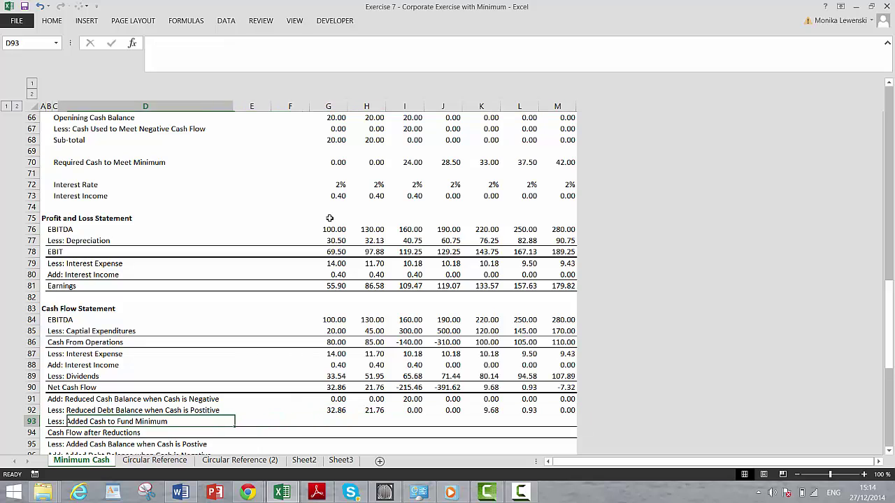
{"action": "key", "text": "Right"}
{"action": "key", "text": "Right"}
{"action": "key", "text": "Right"}
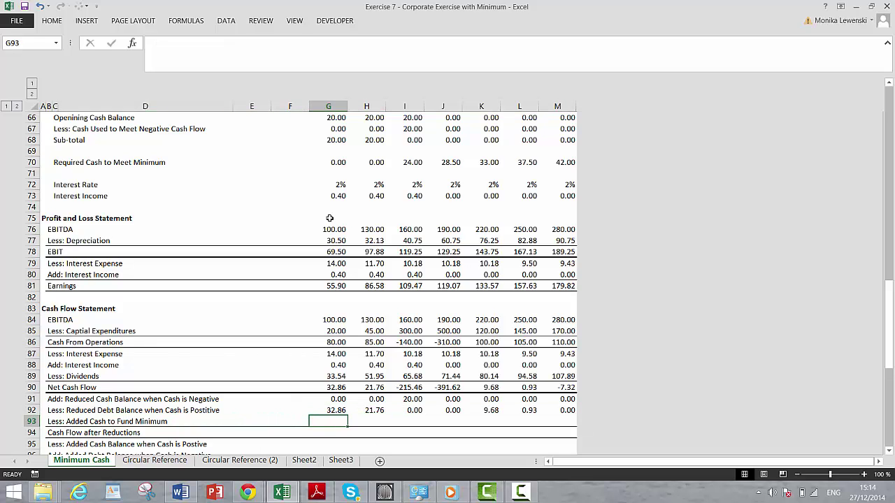
{"action": "type", "text": "="}
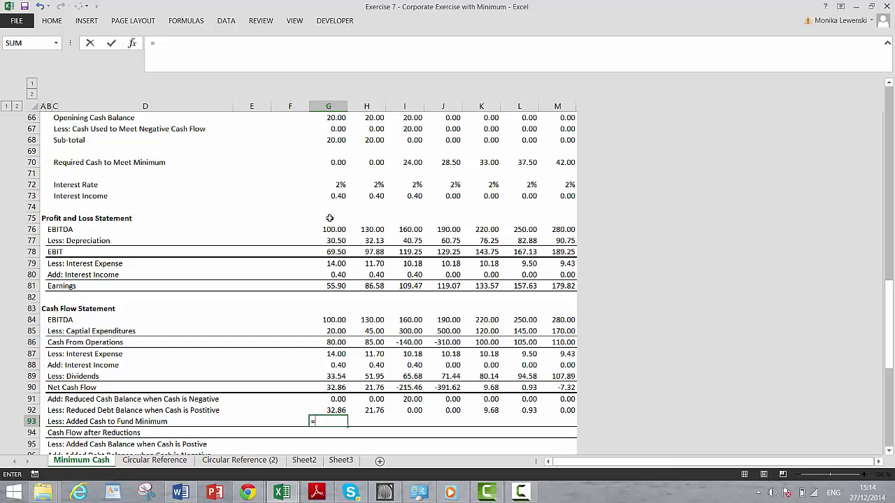
{"action": "key", "text": "Up"}
{"action": "key", "text": "Up"}
{"action": "key", "text": "Up"}
{"action": "key", "text": "Up"}
{"action": "key", "text": "Up"}
{"action": "key", "text": "Up"}
{"action": "key", "text": "Up"}
{"action": "key", "text": "Up"}
{"action": "key", "text": "Up"}
{"action": "key", "text": "Up"}
{"action": "key", "text": "Up"}
{"action": "key", "text": "Up"}
{"action": "key", "text": "Up"}
{"action": "key", "text": "Up"}
{"action": "key", "text": "Up"}
{"action": "key", "text": "Up"}
{"action": "key", "text": "Up"}
{"action": "key", "text": "Up"}
{"action": "key", "text": "Up"}
{"action": "key", "text": "Up"}
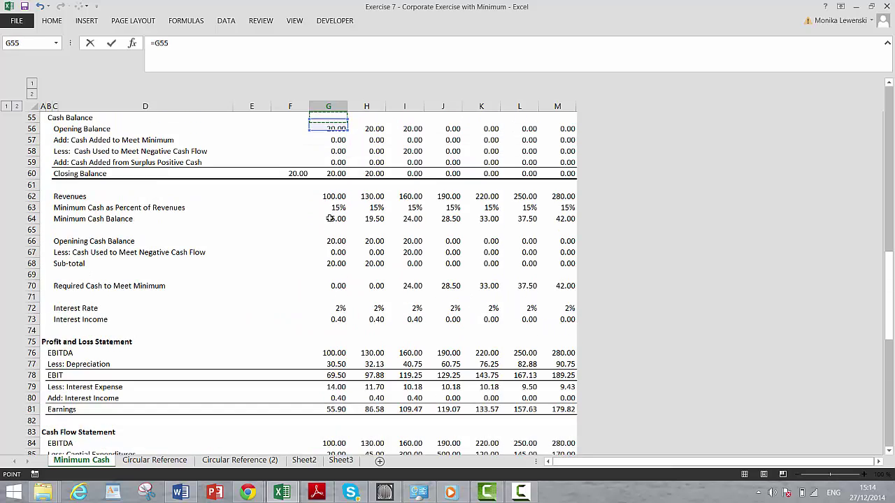
{"action": "key", "text": "Up"}
{"action": "key", "text": "Up"}
{"action": "key", "text": "Up"}
{"action": "key", "text": "Up"}
{"action": "key", "text": "Up"}
{"action": "key", "text": "Up"}
{"action": "key", "text": "Up"}
{"action": "key", "text": "Up"}
{"action": "key", "text": "Up"}
{"action": "key", "text": "Up"}
{"action": "key", "text": "Up"}
{"action": "key", "text": "Up"}
{"action": "key", "text": "Up"}
{"action": "key", "text": "Up"}
{"action": "key", "text": "Up"}
{"action": "key", "text": "Up"}
{"action": "key", "text": "Up"}
{"action": "key", "text": "Up"}
{"action": "key", "text": "Up"}
{"action": "key", "text": "Up"}
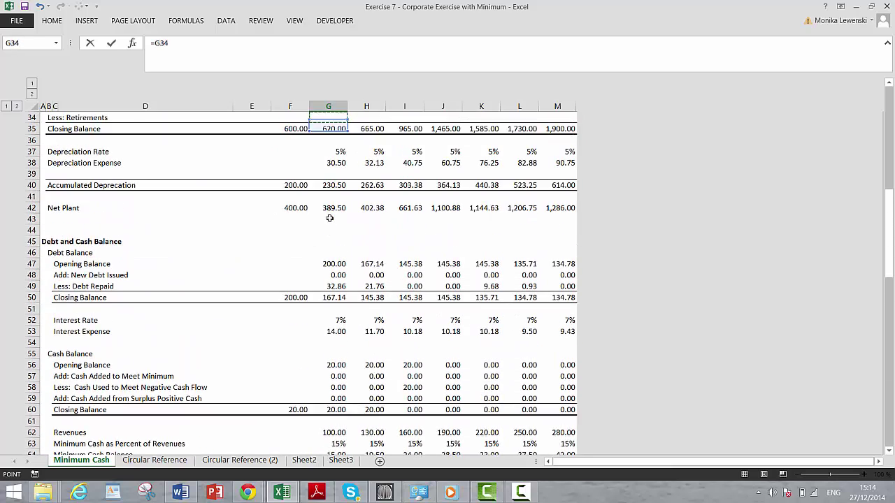
{"action": "key", "text": "Up"}
{"action": "key", "text": "Up"}
{"action": "key", "text": "Up"}
{"action": "key", "text": "Up"}
{"action": "key", "text": "Up"}
{"action": "key", "text": "Up"}
{"action": "key", "text": "Up"}
{"action": "key", "text": "Up"}
{"action": "key", "text": "Down"}
{"action": "key", "text": "Down"}
{"action": "key", "text": "Down"}
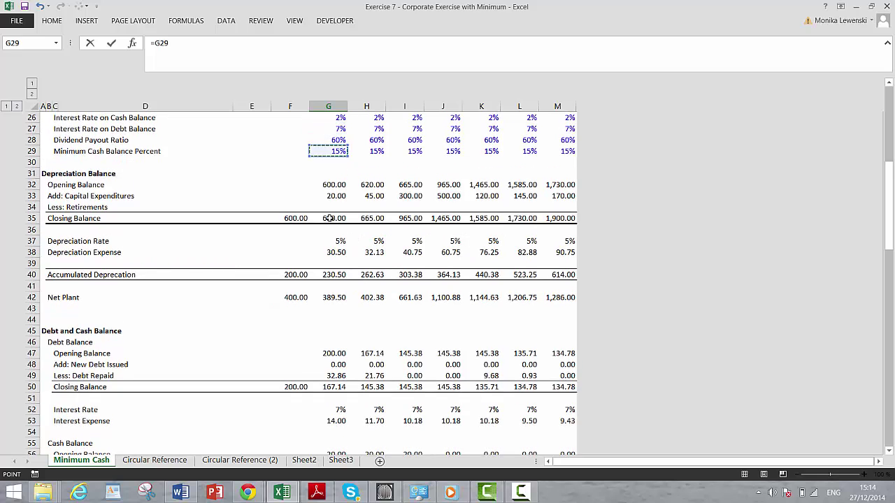
{"action": "key", "text": "Down"}
{"action": "key", "text": "Down"}
{"action": "key", "text": "Down"}
{"action": "key", "text": "Down"}
{"action": "key", "text": "Down"}
{"action": "key", "text": "Down"}
{"action": "key", "text": "Down"}
{"action": "key", "text": "Down"}
{"action": "key", "text": "Down"}
{"action": "key", "text": "Down"}
{"action": "key", "text": "Down"}
{"action": "key", "text": "Down"}
{"action": "key", "text": "Down"}
{"action": "key", "text": "Down"}
{"action": "key", "text": "Down"}
{"action": "key", "text": "Down"}
{"action": "key", "text": "Down"}
{"action": "key", "text": "Down"}
{"action": "key", "text": "Down"}
{"action": "key", "text": "Down"}
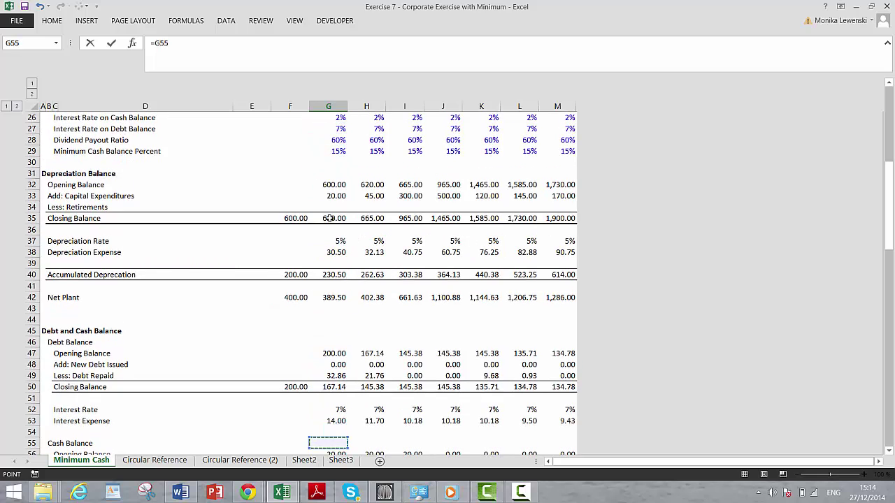
{"action": "key", "text": "Down"}
{"action": "key", "text": "Down"}
{"action": "key", "text": "Down"}
{"action": "key", "text": "Down"}
{"action": "key", "text": "Down"}
{"action": "key", "text": "Down"}
{"action": "key", "text": "Down"}
{"action": "key", "text": "Down"}
{"action": "key", "text": "Down"}
{"action": "key", "text": "Down"}
{"action": "key", "text": "Down"}
{"action": "key", "text": "Down"}
{"action": "key", "text": "Down"}
{"action": "key", "text": "Down"}
{"action": "key", "text": "Down"}
{"action": "key", "text": "Down"}
{"action": "key", "text": "Down"}
{"action": "key", "text": "Down"}
{"action": "key", "text": "Down"}
{"action": "key", "text": "Down"}
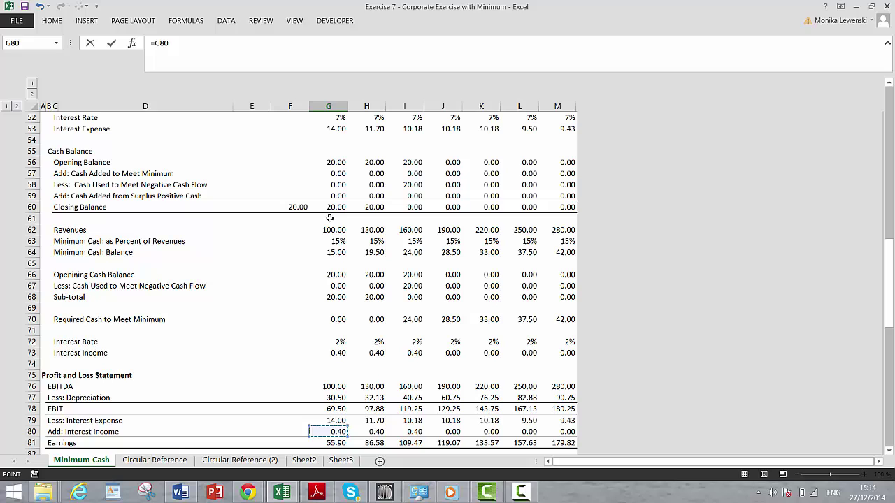
{"action": "key", "text": "Up"}
{"action": "key", "text": "Up"}
{"action": "key", "text": "Up"}
{"action": "key", "text": "Up"}
{"action": "key", "text": "Up"}
{"action": "key", "text": "Up"}
{"action": "key", "text": "Up"}
{"action": "key", "text": "Up"}
{"action": "key", "text": "Up"}
{"action": "key", "text": "Up"}
{"action": "key", "text": "Up"}
{"action": "key", "text": "Up"}
{"action": "key", "text": "Down"}
{"action": "key", "text": "Down"}
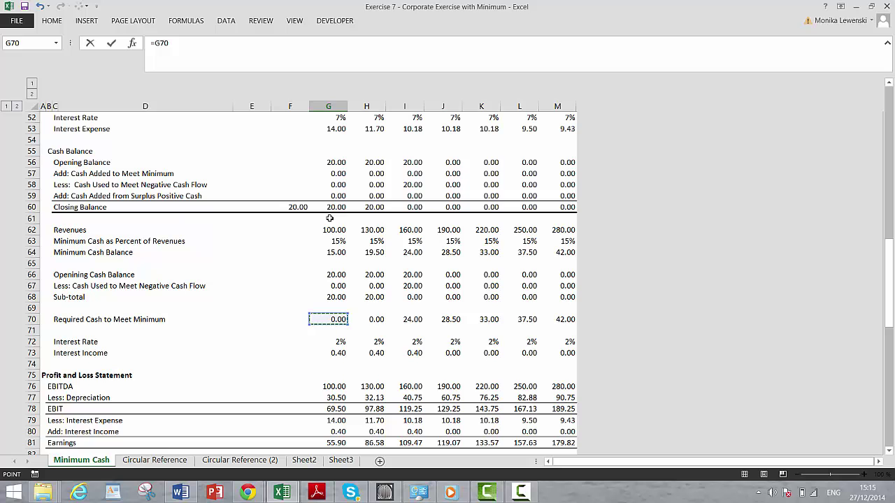
Step: Confirm the G93 link and enter =G90+G91-G92-G93 in G94 for cash flow after reductions
{"action": "key", "text": "Return"}
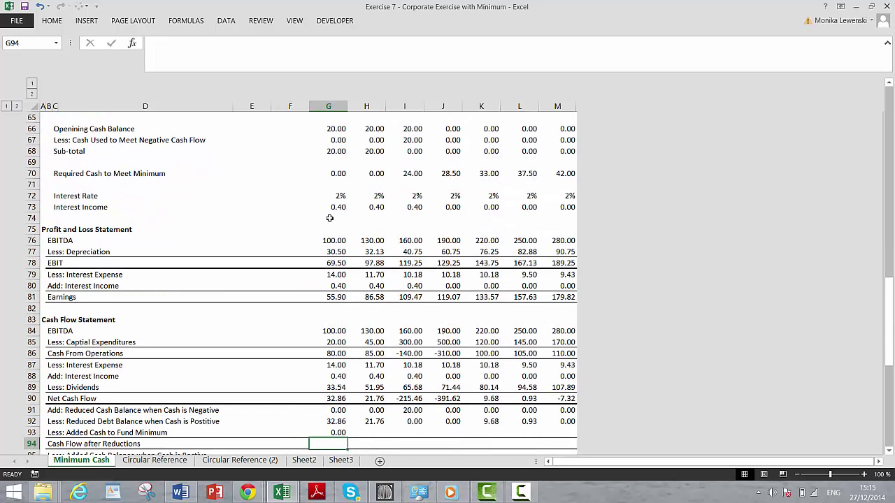
{"action": "type", "text": "="}
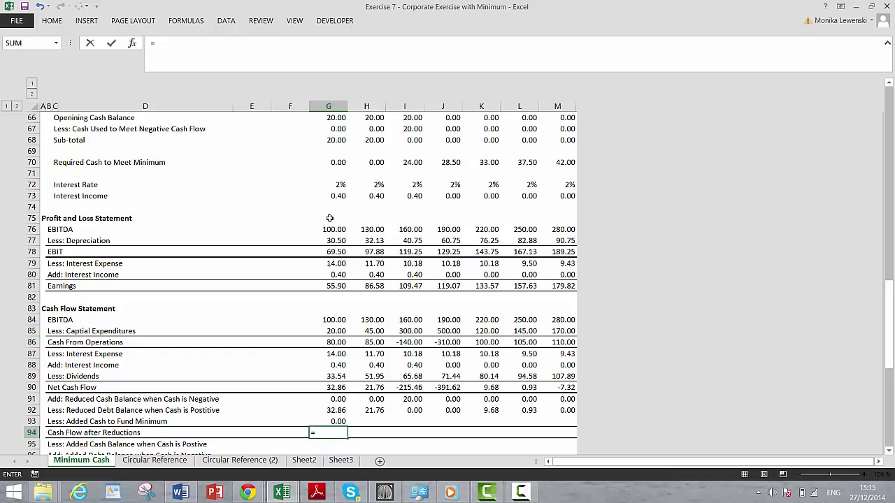
{"action": "key", "text": "Up"}
{"action": "key", "text": "Up"}
{"action": "key", "text": "Up"}
{"action": "key", "text": "Up"}
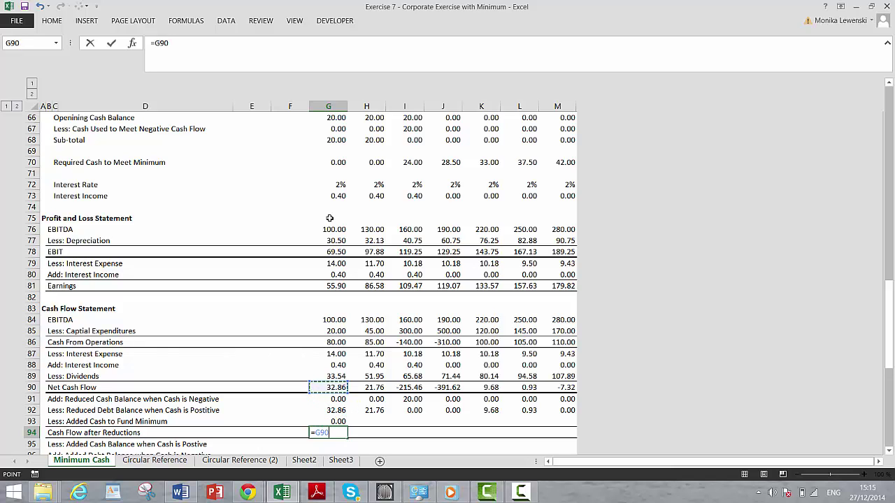
{"action": "type", "text": "+"}
{"action": "key", "text": "Up"}
{"action": "key", "text": "Up"}
{"action": "key", "text": "Up"}
{"action": "type", "text": "-"}
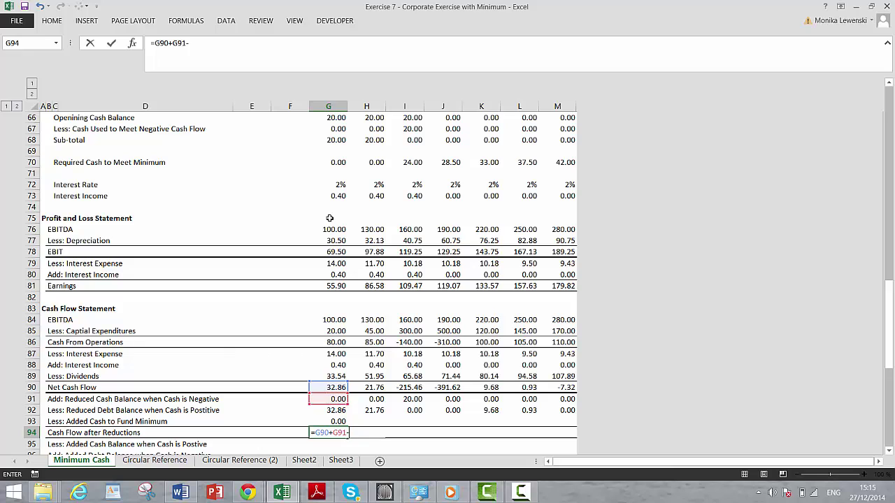
{"action": "key", "text": "Up"}
{"action": "key", "text": "Up"}
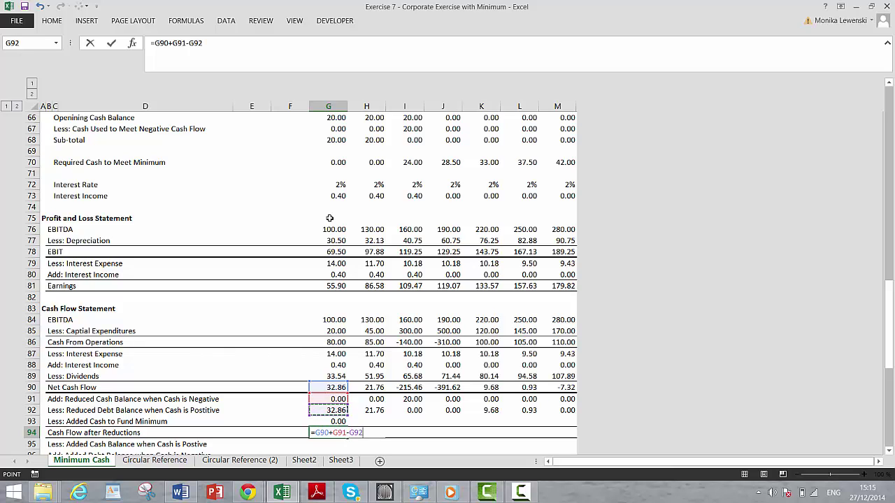
{"action": "type", "text": "-"}
{"action": "key", "text": "Up"}
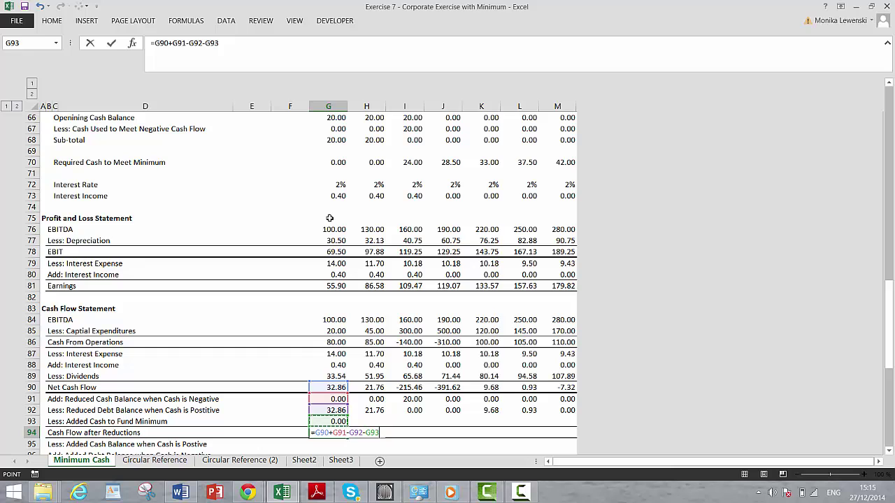
{"action": "key", "text": "Return"}
Step: Copy the row 93 and 94 formulas from column G across to column M
{"action": "key", "text": "Up"}
{"action": "key", "text": "Up"}
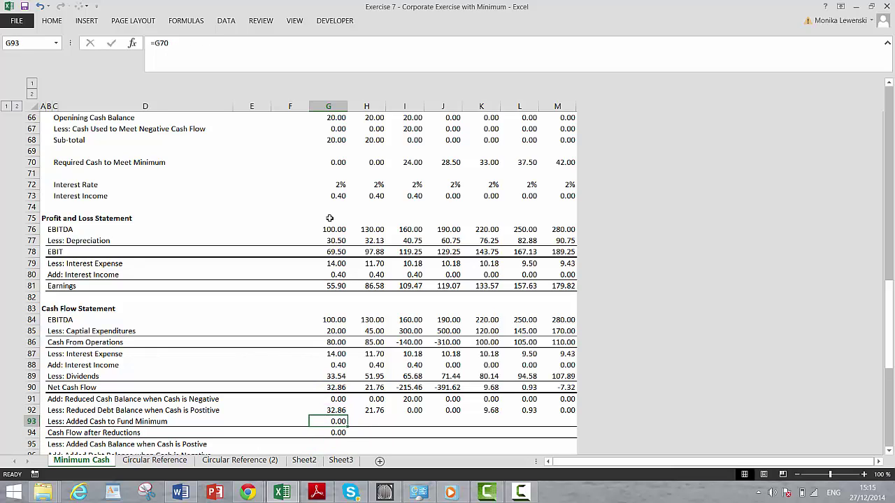
{"action": "key", "text": "shift+Down"}
{"action": "key", "text": "shift+Right"}
{"action": "key", "text": "shift+Right"}
{"action": "key", "text": "shift+Right"}
{"action": "key", "text": "shift+Right"}
{"action": "key", "text": "shift+Right"}
{"action": "key", "text": "shift+Right"}
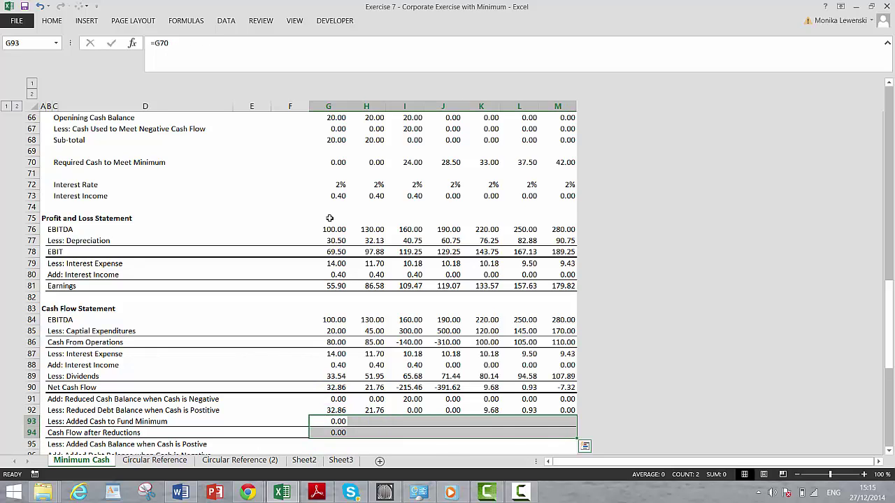
{"action": "key", "text": "ctrl+r"}
Step: Review the copied formulas in rows 90–94 for columns I, J and M
{"action": "key", "text": "Left"}
{"action": "key", "text": "Right"}
{"action": "key", "text": "Right"}
{"action": "key", "text": "Right"}
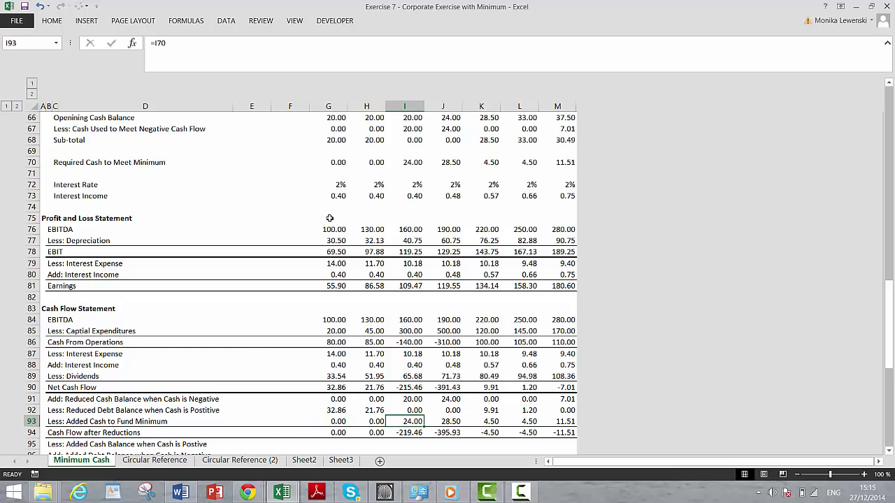
{"action": "key", "text": "Up"}
{"action": "key", "text": "Up"}
{"action": "key", "text": "Up"}
{"action": "key", "text": "Down"}
{"action": "key", "text": "Down"}
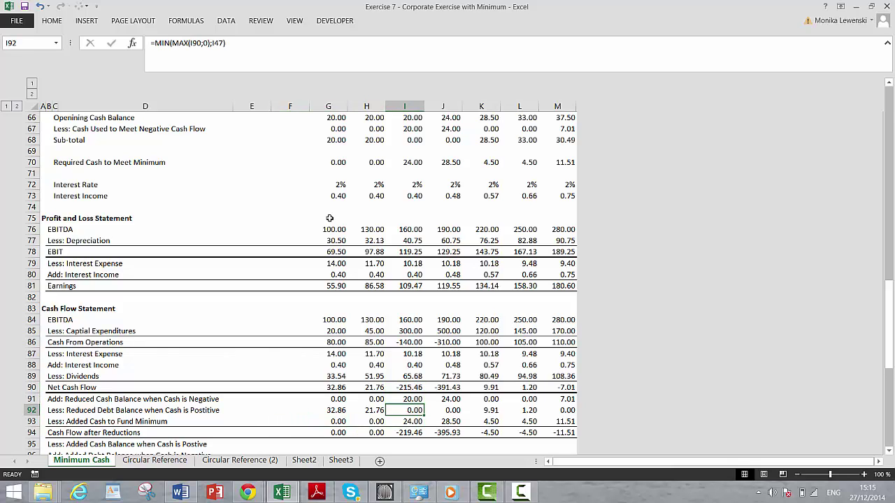
{"action": "key", "text": "Down"}
{"action": "key", "text": "Up"}
{"action": "key", "text": "Up"}
{"action": "key", "text": "Up"}
{"action": "key", "text": "Down"}
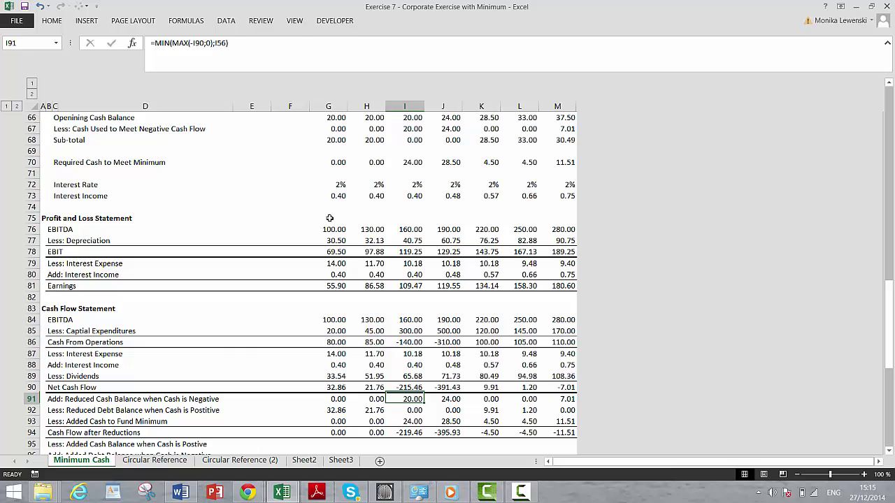
{"action": "key", "text": "Down"}
{"action": "key", "text": "Down"}
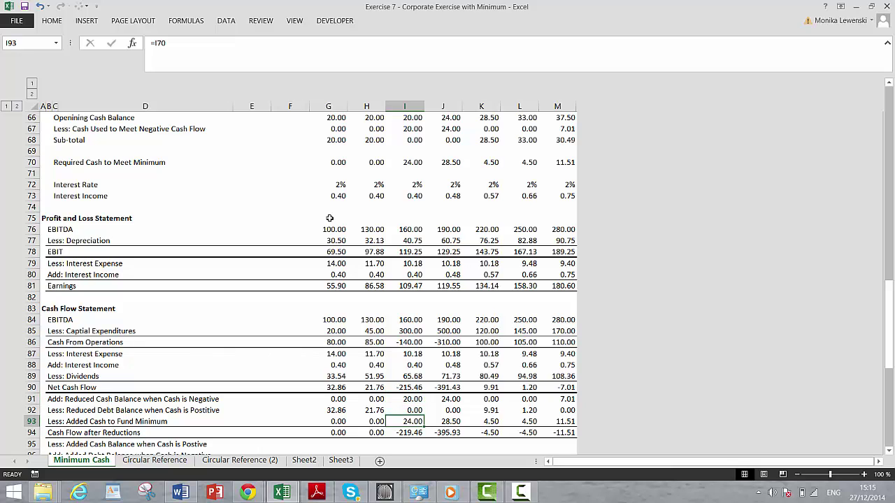
{"action": "key", "text": "Down"}
{"action": "key", "text": "Up"}
{"action": "key", "text": "Up"}
{"action": "key", "text": "Up"}
{"action": "key", "text": "Up"}
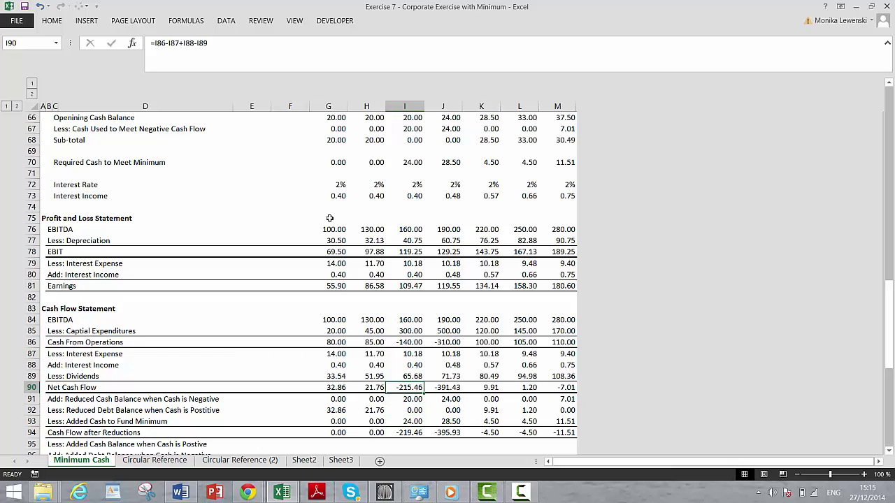
{"action": "key", "text": "Down"}
{"action": "key", "text": "Down"}
{"action": "key", "text": "Down"}
{"action": "key", "text": "Down"}
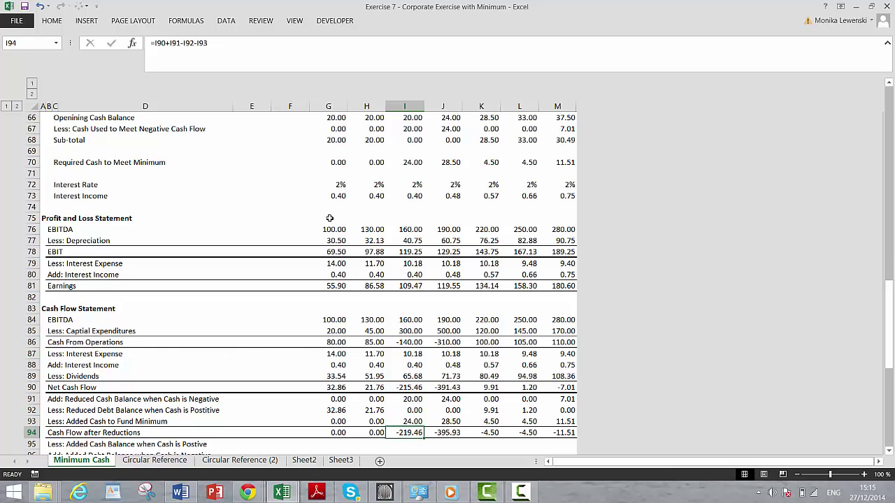
{"action": "key", "text": "Up"}
{"action": "key", "text": "Up"}
{"action": "key", "text": "Up"}
{"action": "key", "text": "Up"}
{"action": "key", "text": "Down"}
{"action": "key", "text": "Down"}
{"action": "key", "text": "Down"}
{"action": "key", "text": "Down"}
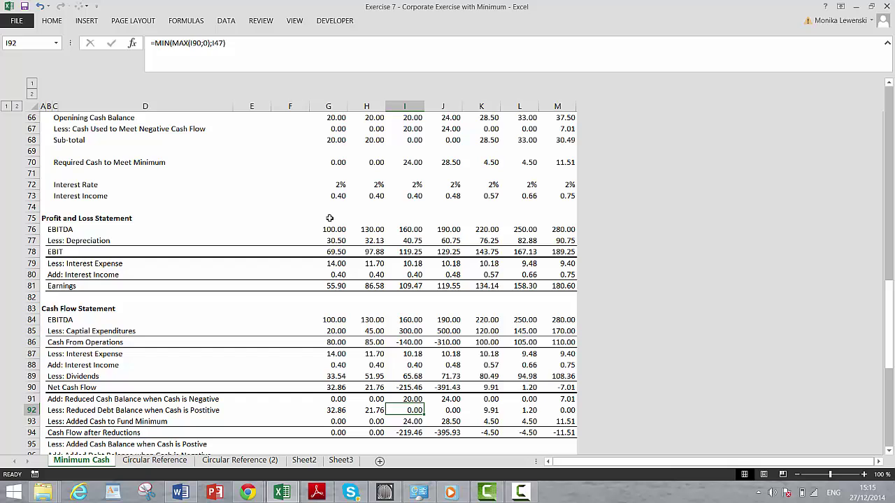
{"action": "key", "text": "Right"}
{"action": "key", "text": "Right"}
{"action": "key", "text": "Right"}
{"action": "key", "text": "Right"}
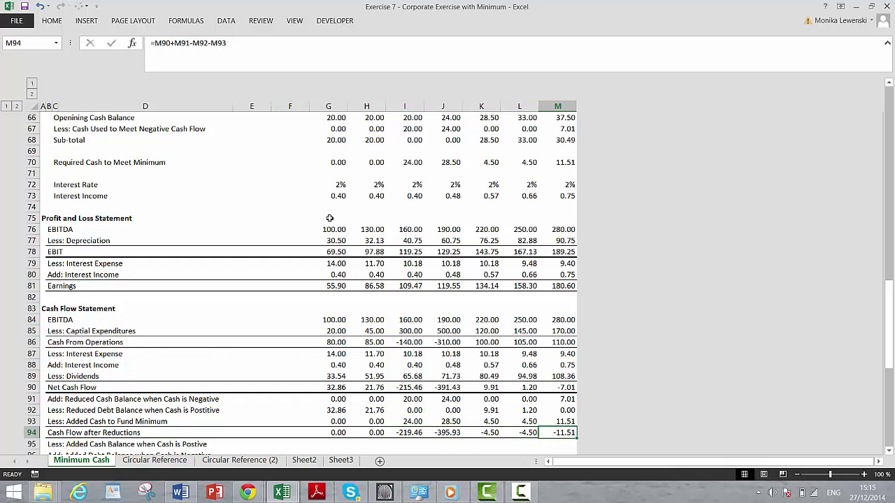
{"action": "key", "text": "Left"}
{"action": "key", "text": "Left"}
{"action": "key", "text": "Left"}
{"action": "key", "text": "Left"}
{"action": "key", "text": "Left"}
{"action": "key", "text": "Left"}
{"action": "key", "text": "Down"}
{"action": "key", "text": "Down"}
{"action": "key", "text": "Down"}
{"action": "key", "text": "Down"}
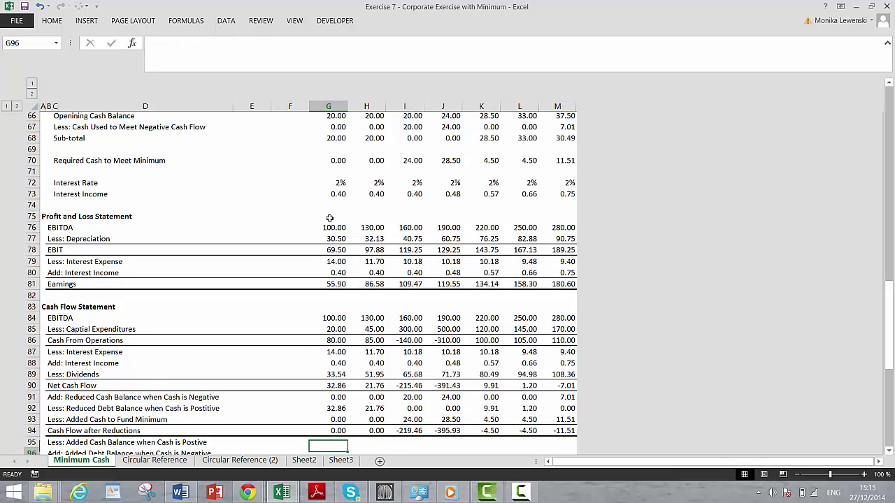
Step: Enter =MAX(G94;0) in G95 and fill it across to M95
{"action": "key", "text": "Up"}
{"action": "key", "text": "Up"}
{"action": "key", "text": "Up"}
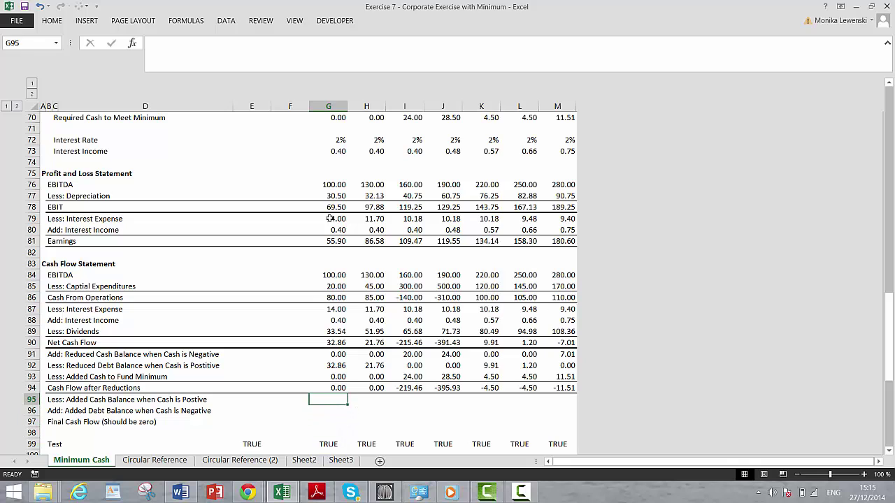
{"action": "type", "text": "="}
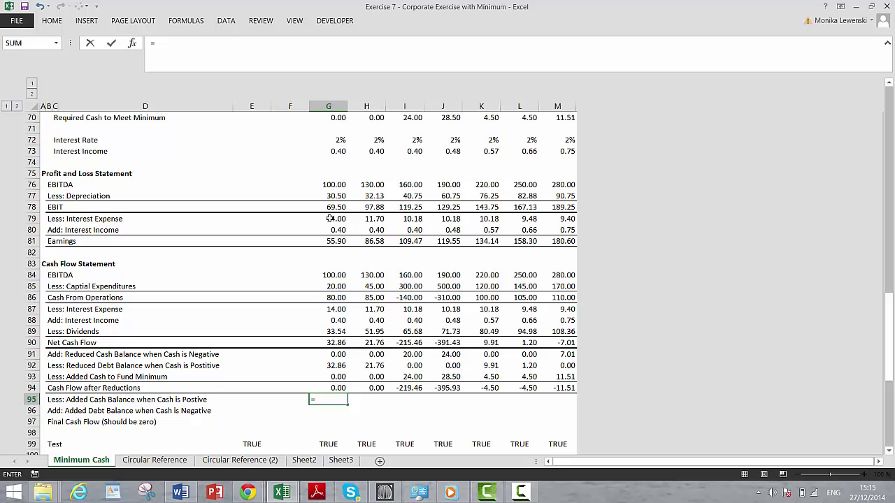
{"action": "type", "text": "ma"}
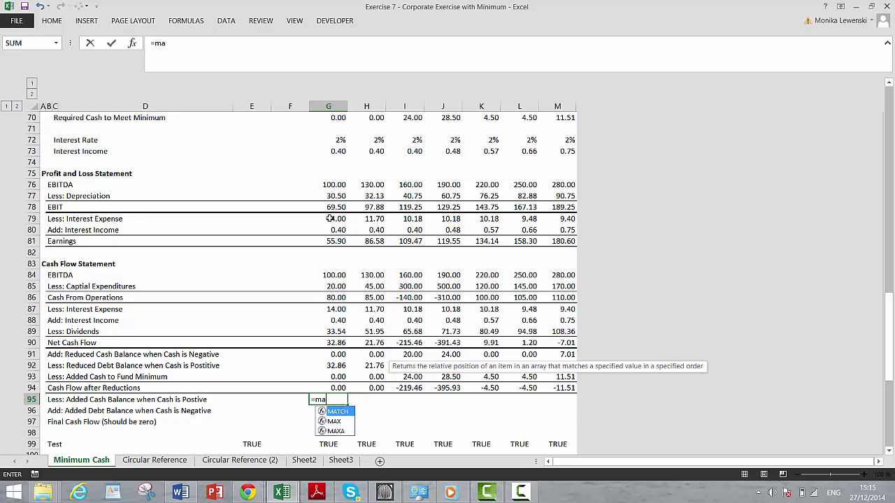
{"action": "type", "text": "x("}
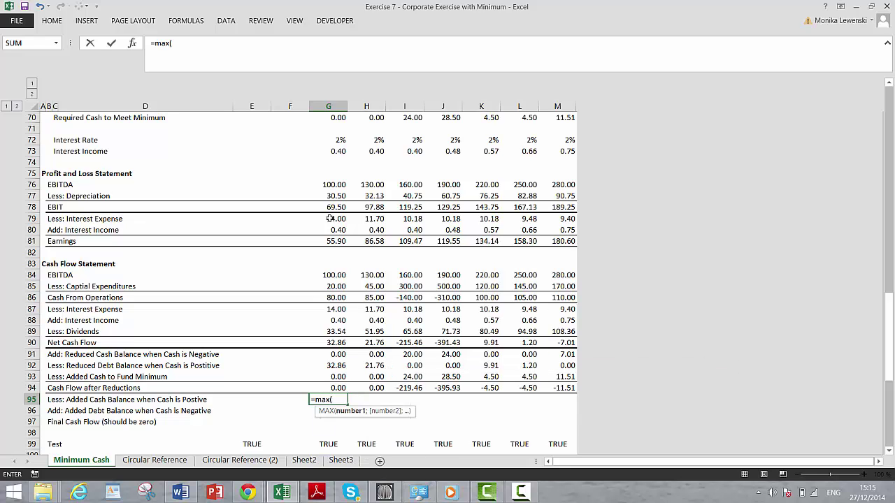
{"action": "key", "text": "Up"}
{"action": "type", "text": ";0"}
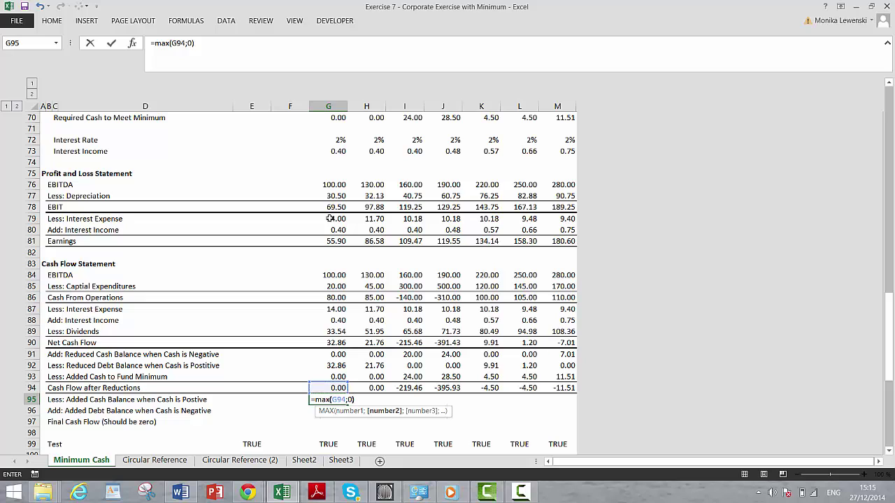
{"action": "key", "text": "Return"}
{"action": "key", "text": "Up"}
{"action": "key", "text": "shift+Right"}
{"action": "key", "text": "shift+Right"}
{"action": "key", "text": "shift+Right"}
{"action": "key", "text": "shift+Right"}
{"action": "key", "text": "shift+Right"}
{"action": "key", "text": "shift+Right"}
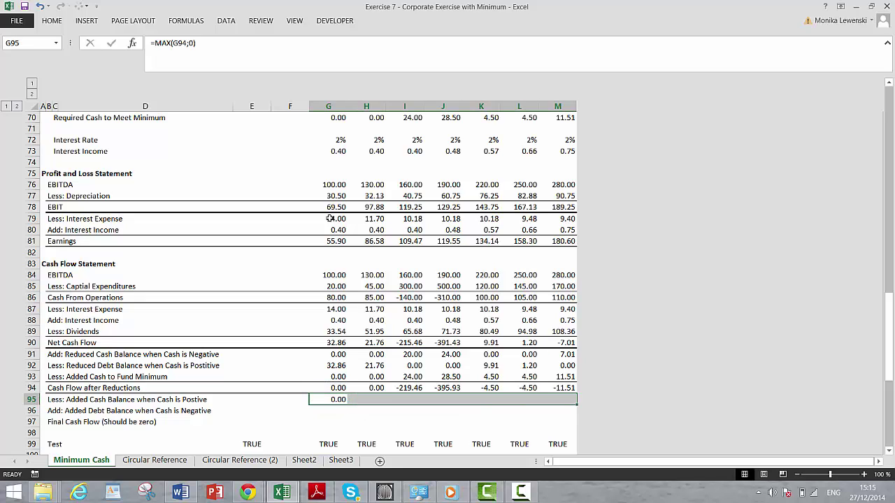
{"action": "key", "text": "ctrl+r"}
Step: Enter =MAX(-G94;0) in G96 and fill it across to M96
{"action": "key", "text": "Down"}
{"action": "type", "text": "="}
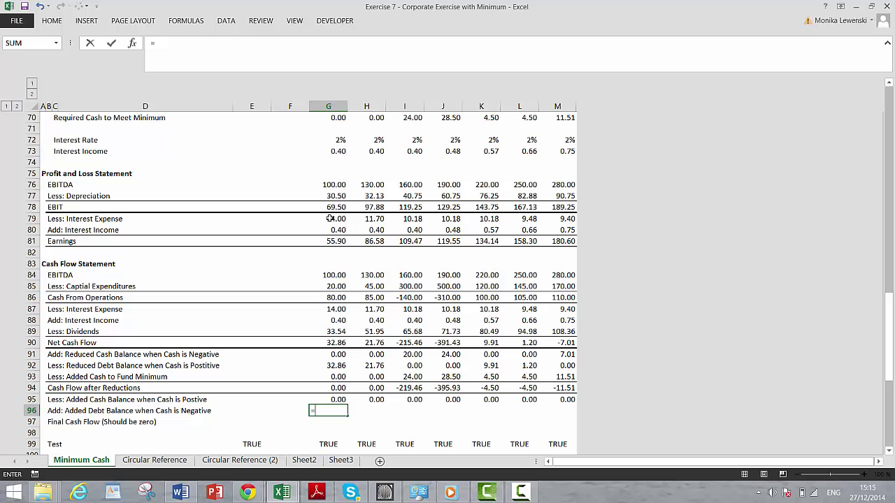
{"action": "type", "text": "max("}
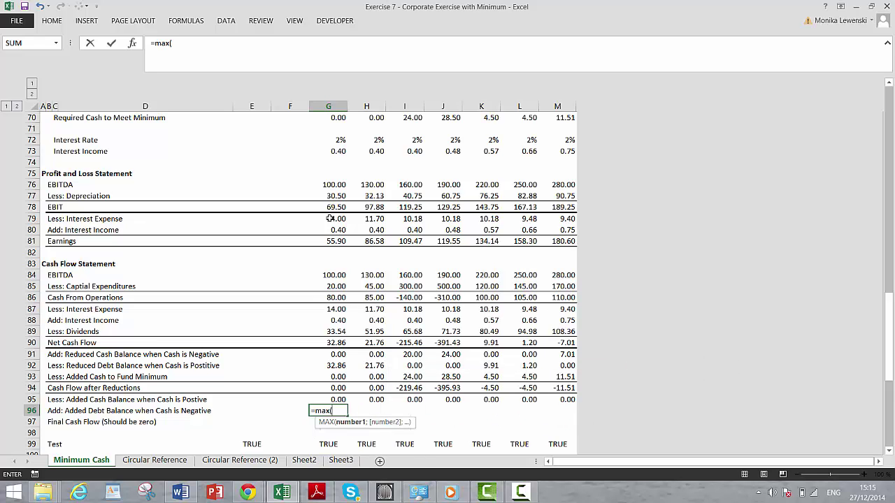
{"action": "type", "text": "-"}
{"action": "key", "text": "Up"}
{"action": "key", "text": "Up"}
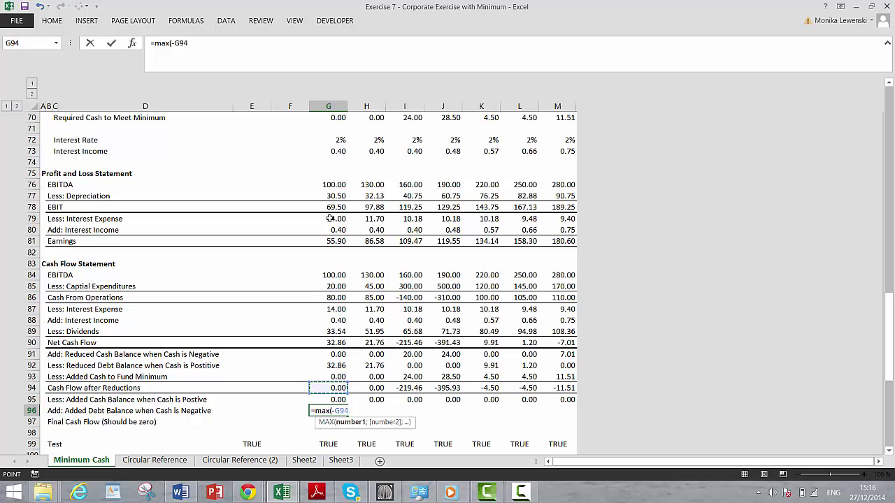
{"action": "type", "text": ";0)"}
{"action": "key", "text": "Return"}
{"action": "key", "text": "Up"}
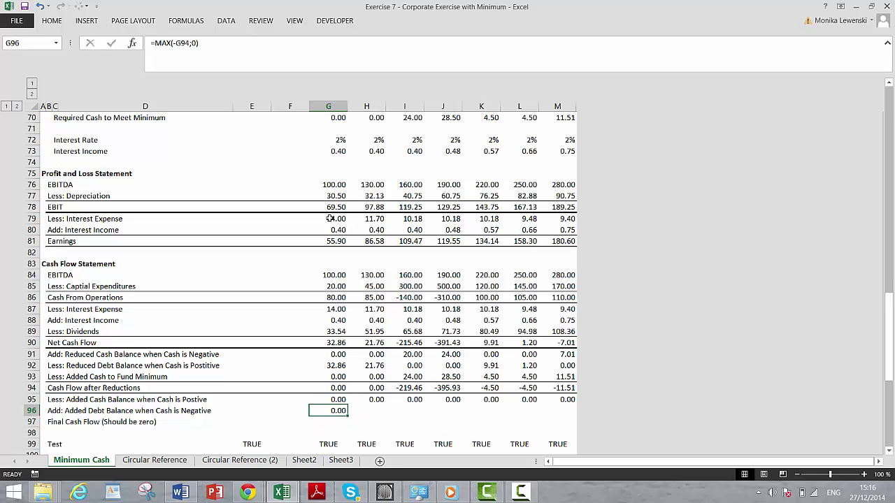
{"action": "key", "text": "ctrl+shift+Right"}
{"action": "key", "text": "ctrl+r"}
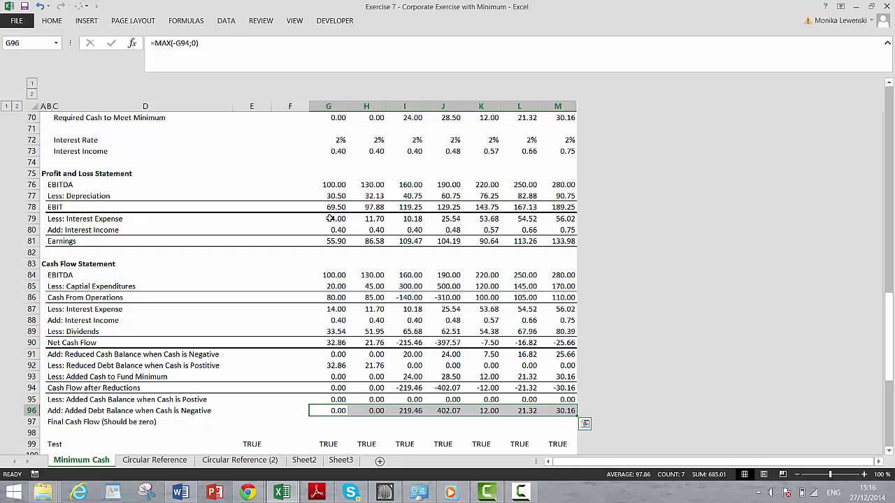
Step: Review the copied formulas in rows 92–96 across columns I to M
{"action": "key", "text": "Right"}
{"action": "key", "text": "Right"}
{"action": "key", "text": "Up"}
{"action": "key", "text": "Up"}
{"action": "key", "text": "Up"}
{"action": "key", "text": "Up"}
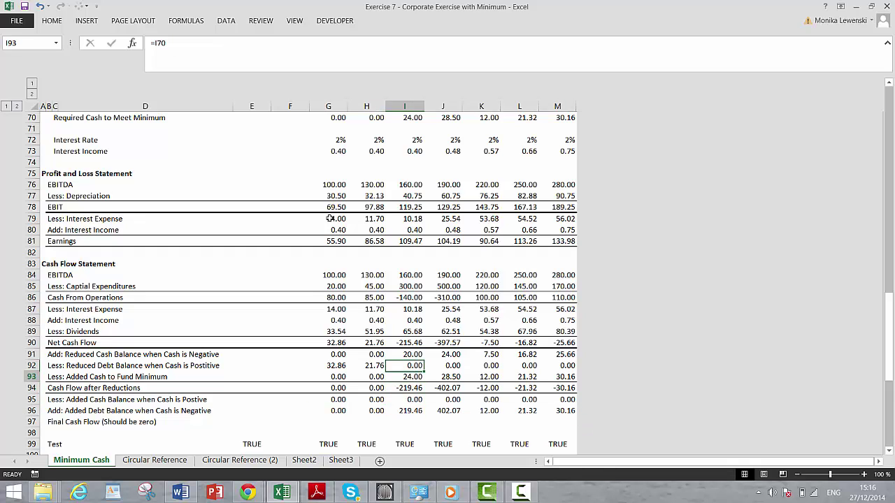
{"action": "key", "text": "Down"}
{"action": "key", "text": "Down"}
{"action": "key", "text": "Down"}
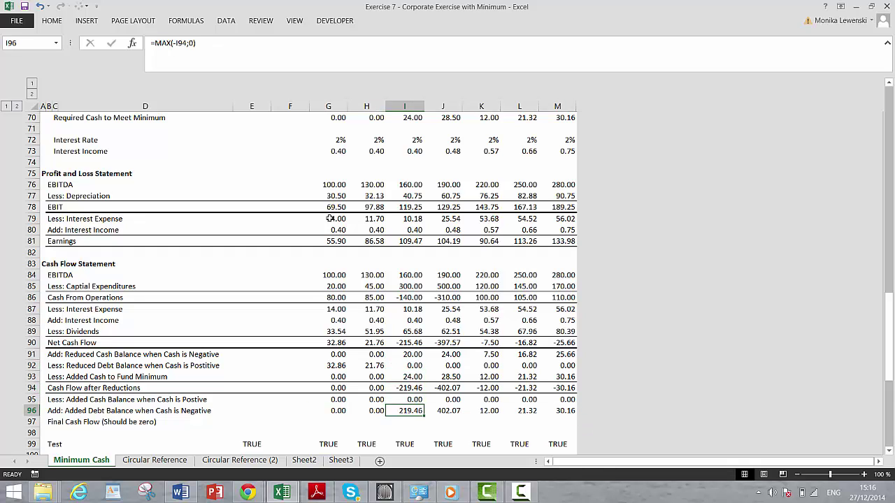
{"action": "key", "text": "Up"}
{"action": "key", "text": "Up"}
{"action": "key", "text": "Right"}
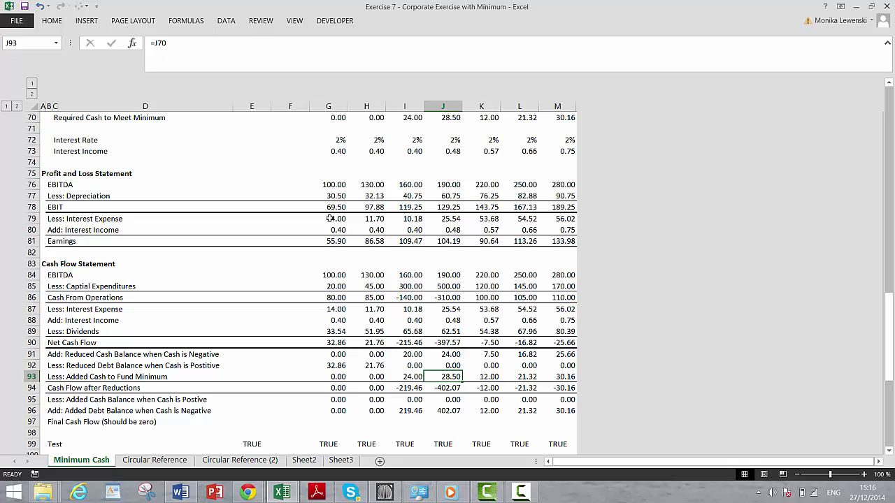
{"action": "key", "text": "Left"}
{"action": "key", "text": "Right"}
{"action": "key", "text": "Down"}
{"action": "key", "text": "Down"}
{"action": "key", "text": "Down"}
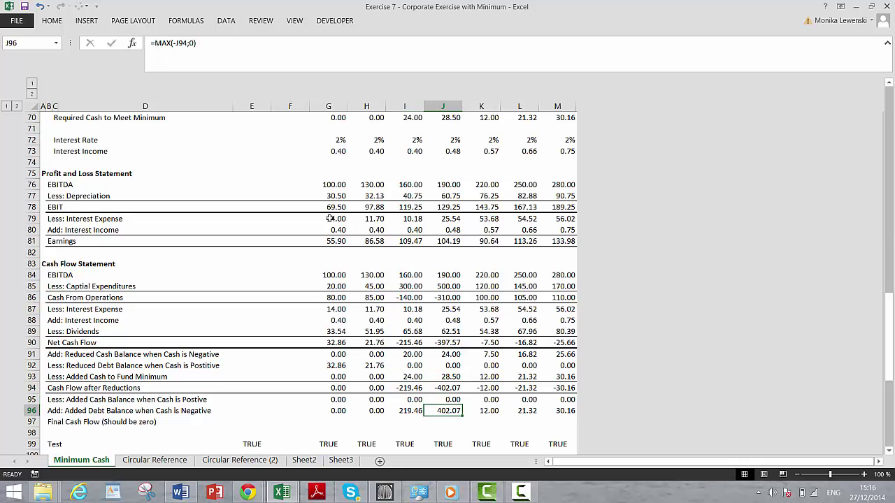
{"action": "key", "text": "Right"}
{"action": "key", "text": "Right"}
{"action": "key", "text": "Right"}
{"action": "key", "text": "Up"}
{"action": "key", "text": "Up"}
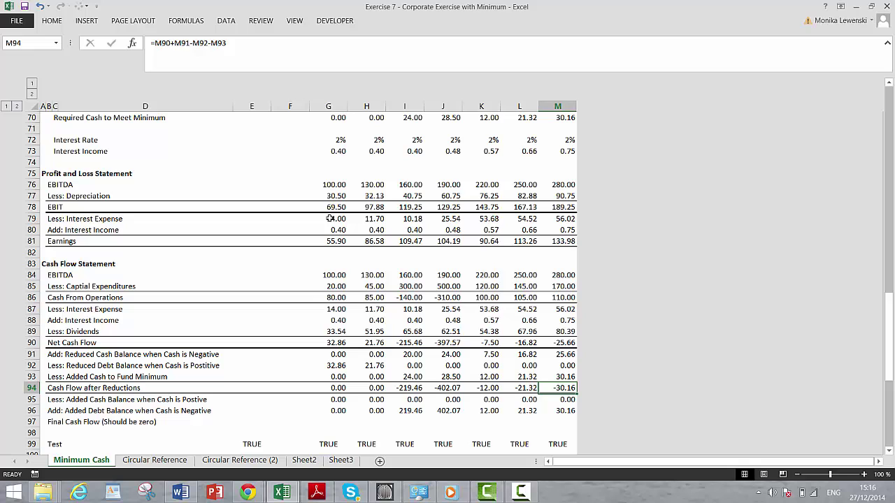
{"action": "key", "text": "Up"}
{"action": "key", "text": "Up"}
{"action": "key", "text": "Left"}
{"action": "key", "text": "Up"}
{"action": "key", "text": "Left"}
{"action": "key", "text": "Left"}
{"action": "key", "text": "Down"}
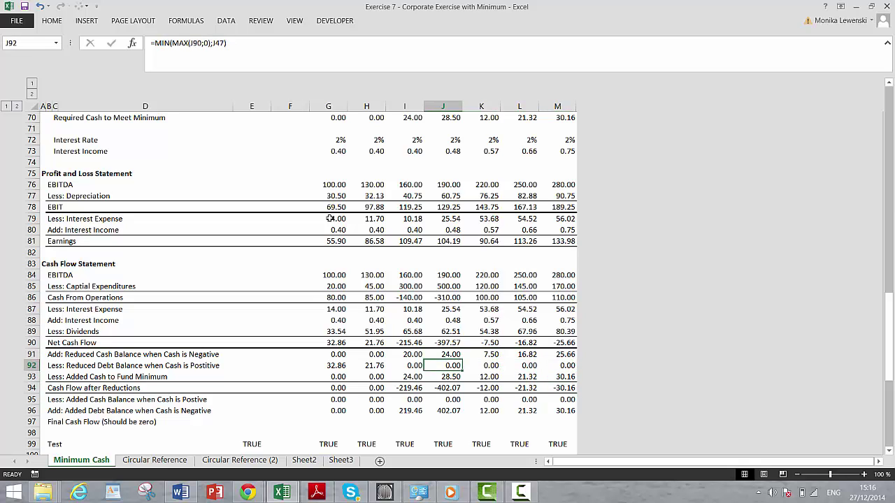
{"action": "key", "text": "Right"}
{"action": "key", "text": "Down"}
{"action": "key", "text": "Down"}
{"action": "key", "text": "Down"}
{"action": "key", "text": "Right"}
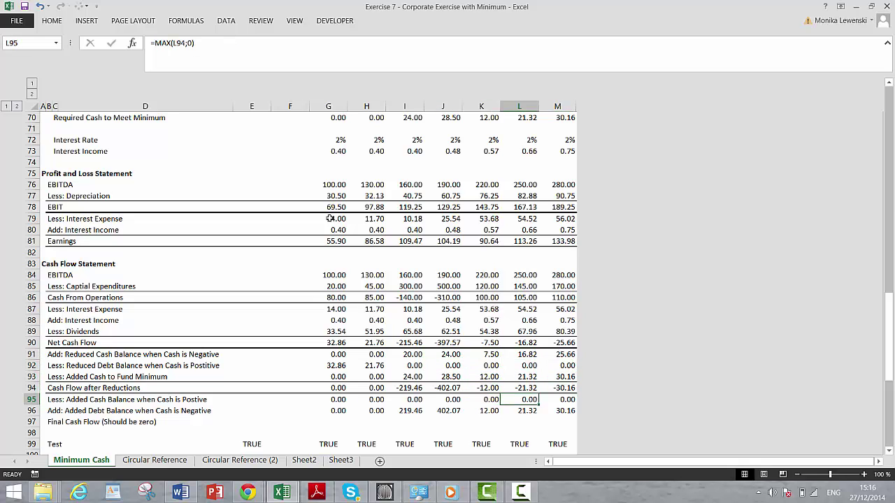
{"action": "key", "text": "Right"}
{"action": "key", "text": "Down"}
{"action": "key", "text": "Down"}
{"action": "key", "text": "Left"}
{"action": "key", "text": "Left"}
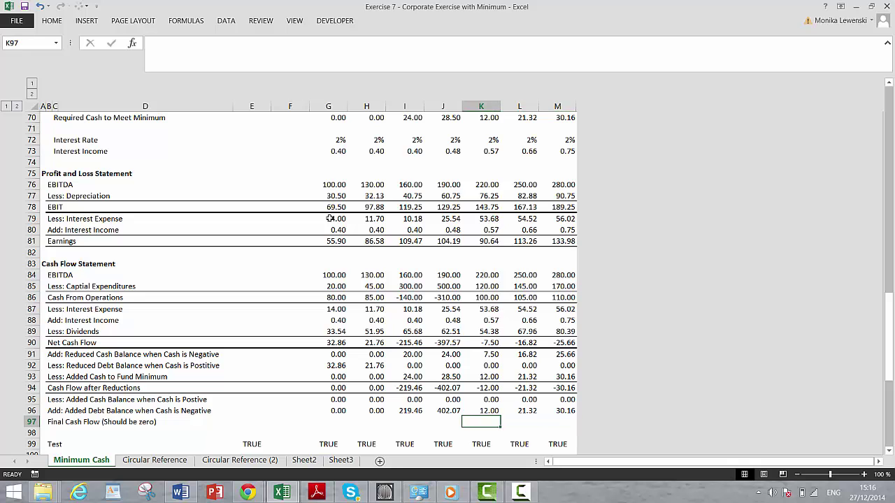
{"action": "key", "text": "Up"}
{"action": "key", "text": "Up"}
{"action": "key", "text": "Down"}
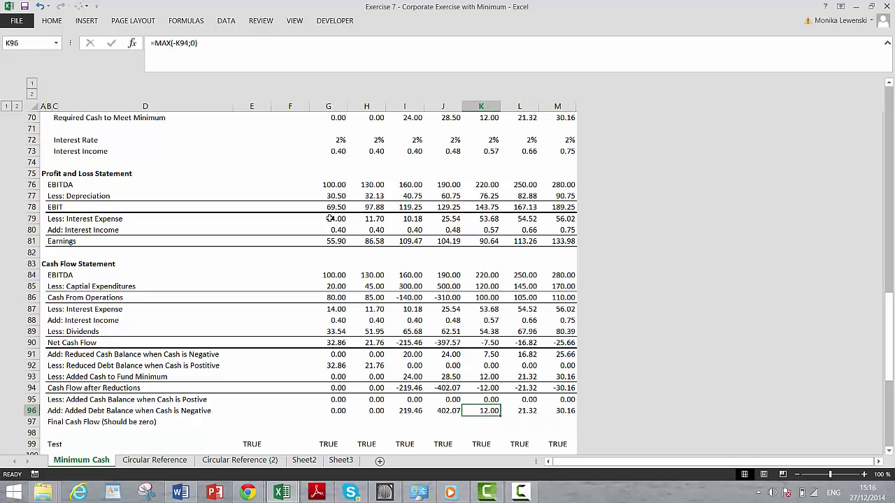
{"action": "key", "text": "Down"}
{"action": "key", "text": "Down"}
{"action": "key", "text": "Down"}
{"action": "key", "text": "Down"}
{"action": "key", "text": "Down"}
{"action": "key", "text": "Down"}
{"action": "key", "text": "Down"}
{"action": "key", "text": "Down"}
{"action": "key", "text": "Down"}
{"action": "key", "text": "Down"}
{"action": "key", "text": "Down"}
{"action": "key", "text": "Down"}
{"action": "key", "text": "Down"}
{"action": "key", "text": "Down"}
{"action": "key", "text": "Down"}
{"action": "key", "text": "Down"}
{"action": "key", "text": "Down"}
{"action": "key", "text": "Down"}
{"action": "key", "text": "Down"}
{"action": "key", "text": "Down"}
{"action": "key", "text": "Down"}
{"action": "key", "text": "Down"}
{"action": "key", "text": "Down"}
{"action": "key", "text": "Down"}
{"action": "key", "text": "Down"}
{"action": "key", "text": "Down"}
{"action": "key", "text": "Down"}
{"action": "key", "text": "Down"}
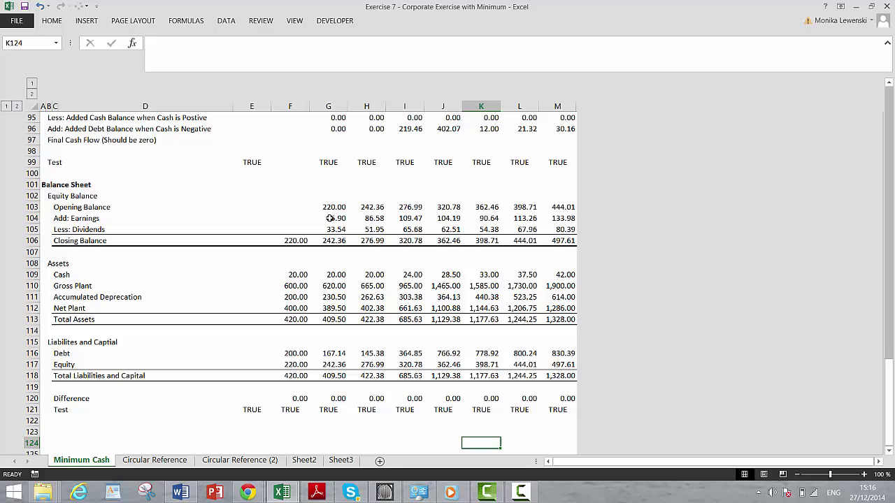
{"action": "key", "text": "Up"}
{"action": "key", "text": "Up"}
{"action": "key", "text": "Up"}
{"action": "key", "text": "Left"}
{"action": "key", "text": "Left"}
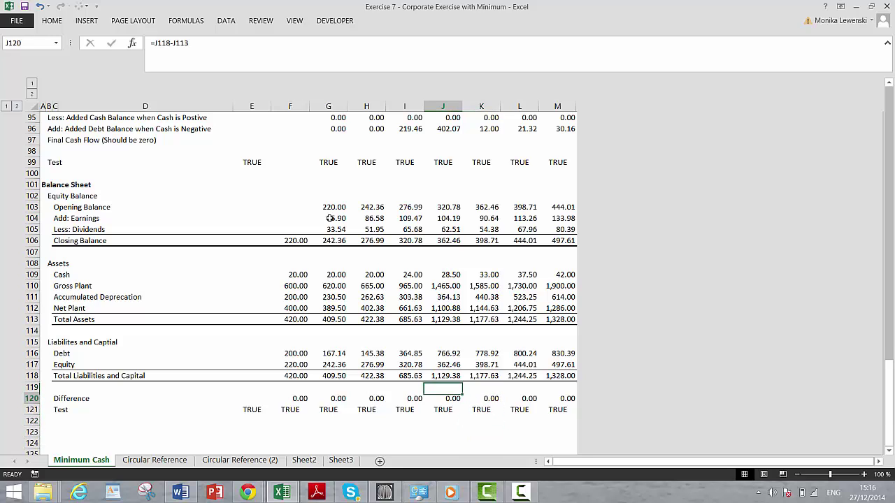
{"action": "key", "text": "Home"}
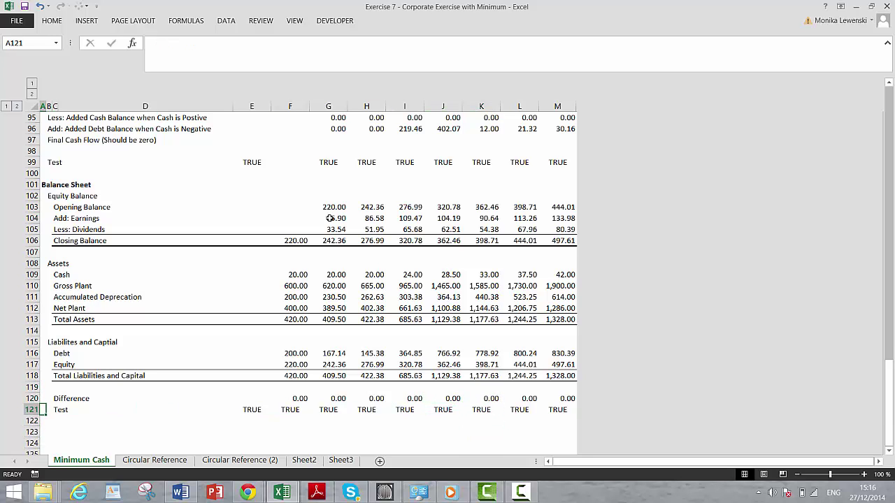
{"action": "key", "text": "ctrl+Home"}
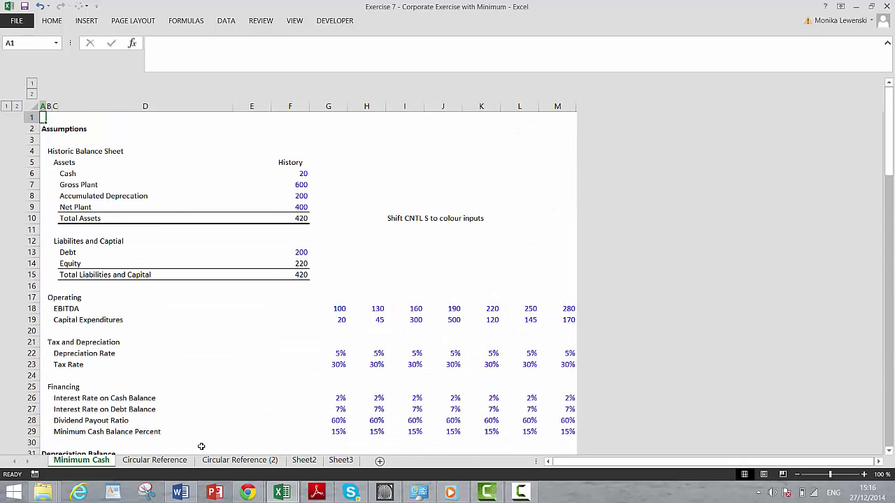
{"action": "left_click", "coordinate": [304, 461]}
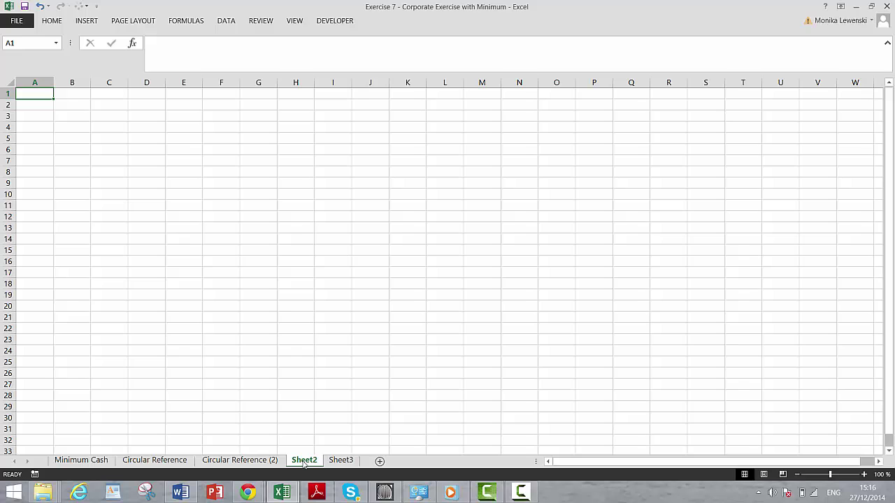
{"action": "left_click", "coordinate": [207, 156]}
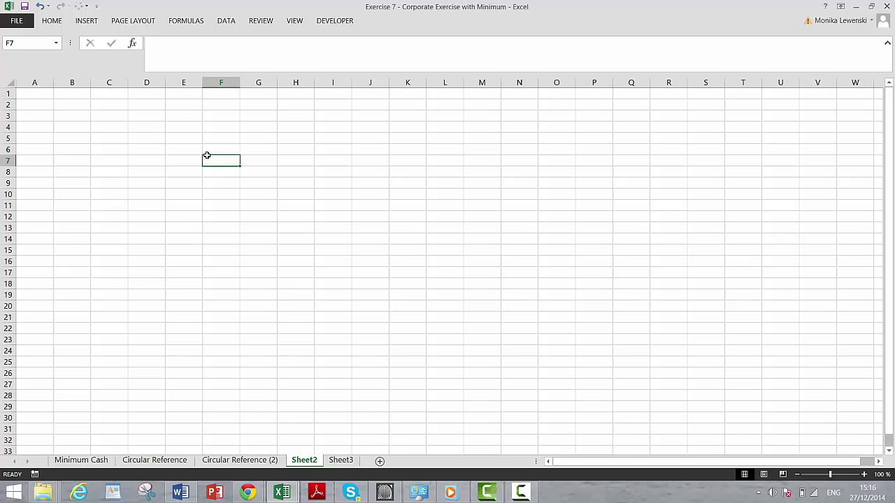
{"action": "type", "text": "www.financeenergyinstitute.com"}
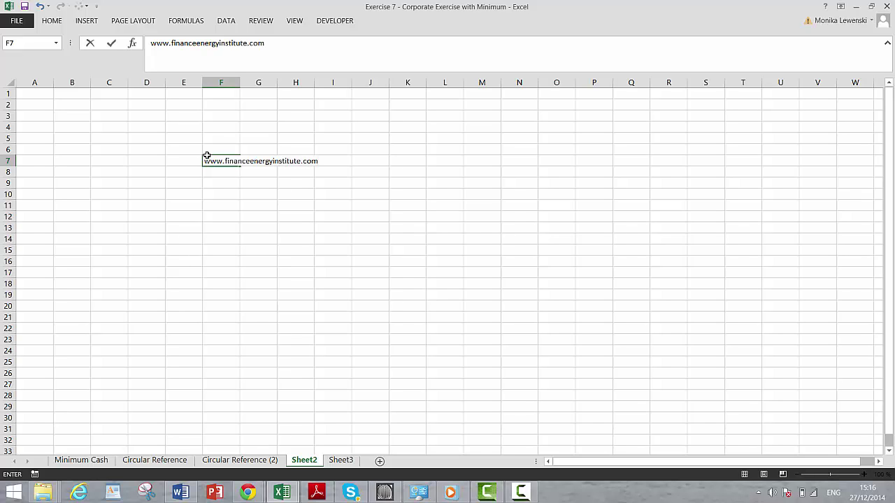
{"action": "key", "text": "Return"}
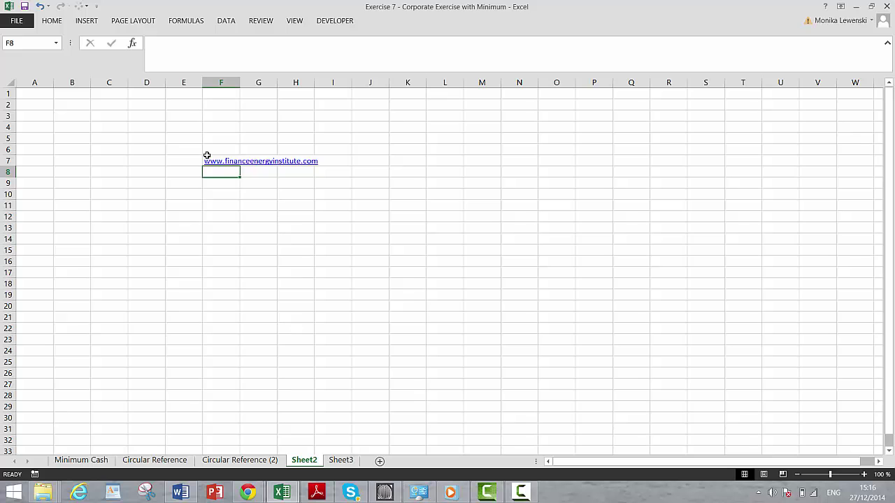
{"action": "left_click", "coordinate": [207, 155]}
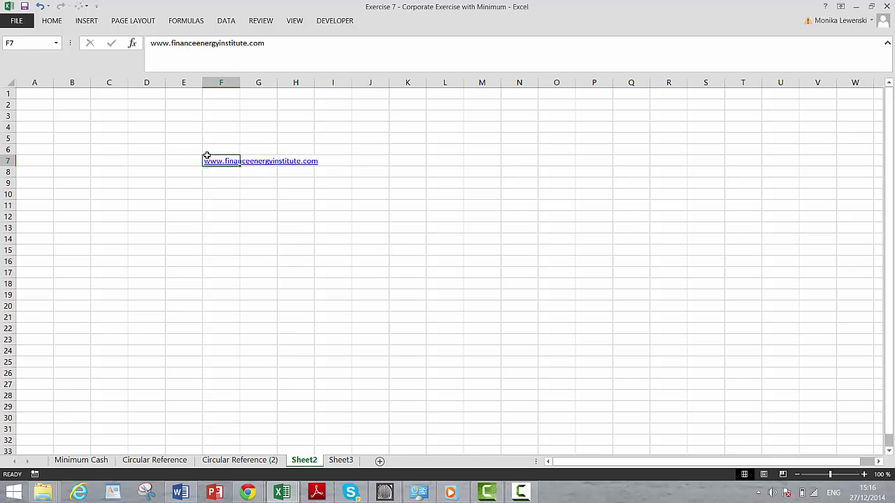
{"action": "key", "text": "ctrl+Page_Up"}
{"action": "key", "text": "ctrl+Page_Up"}
{"action": "key", "text": "ctrl+Page_Up"}
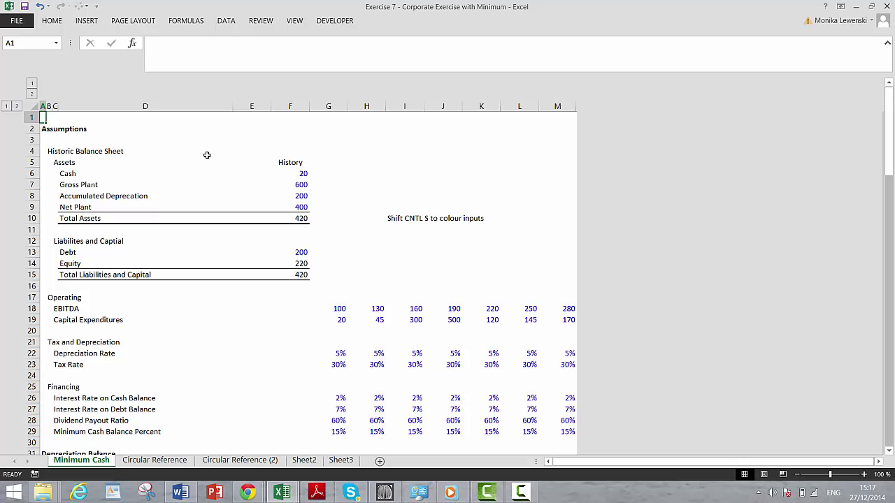
{"action": "left_click", "coordinate": [172, 203]}
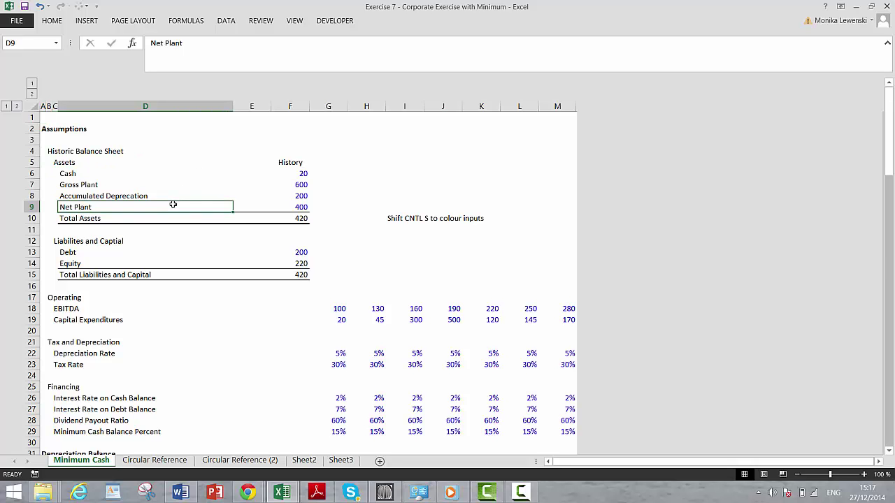
{"action": "key", "text": "Page_Down"}
{"action": "key", "text": "Page_Down"}
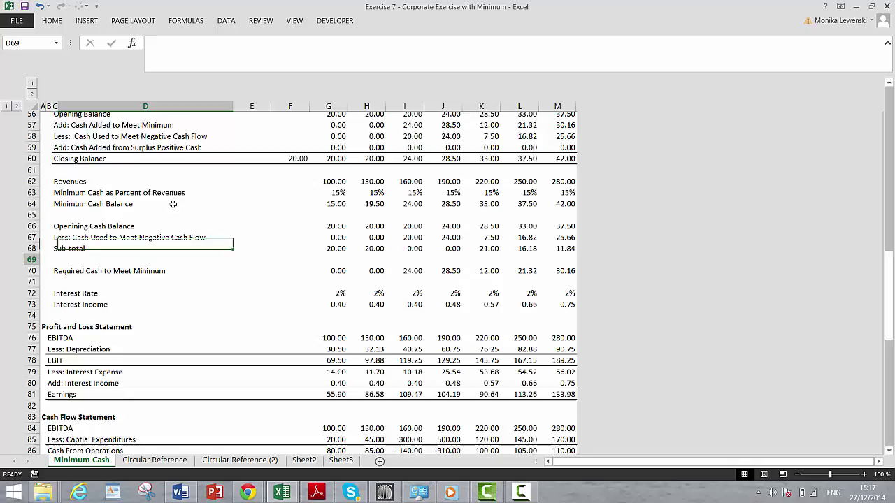
{"action": "key", "text": "Page_Down"}
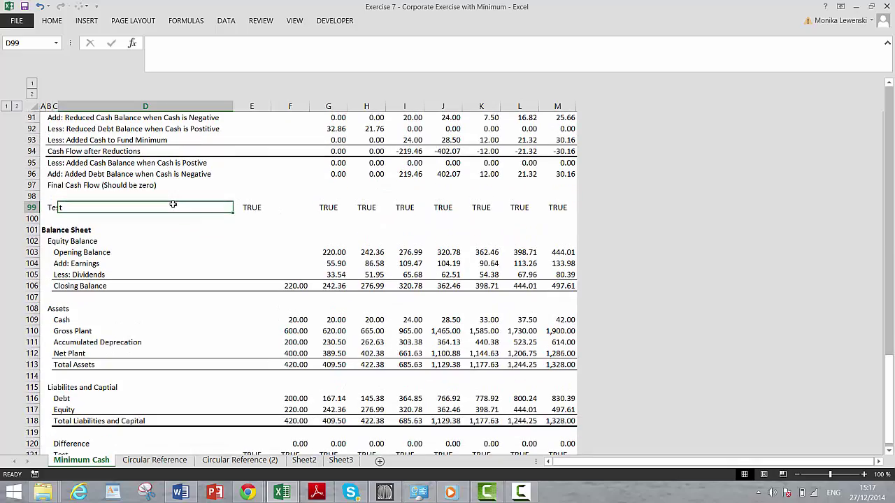
{"action": "key", "text": "Page_Down"}
{"action": "key", "text": "Page_Down"}
{"action": "key", "text": "Page_Up"}
{"action": "key", "text": "Page_Up"}
{"action": "key", "text": "Page_Up"}
{"action": "key", "text": "Page_Up"}
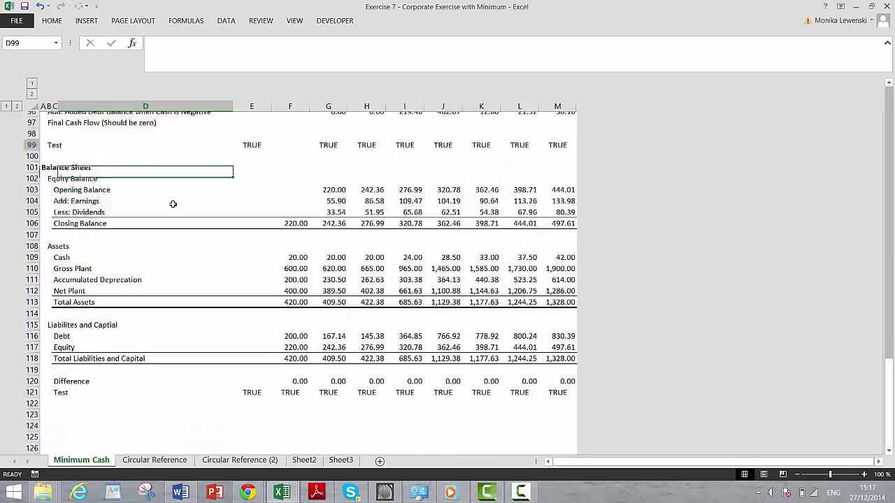
{"action": "key", "text": "Page_Up"}
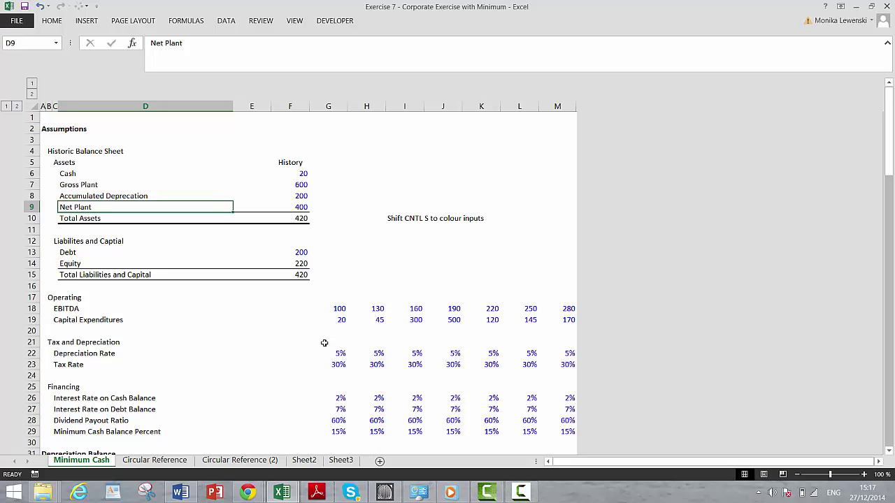
{"action": "left_click", "coordinate": [521, 492]}
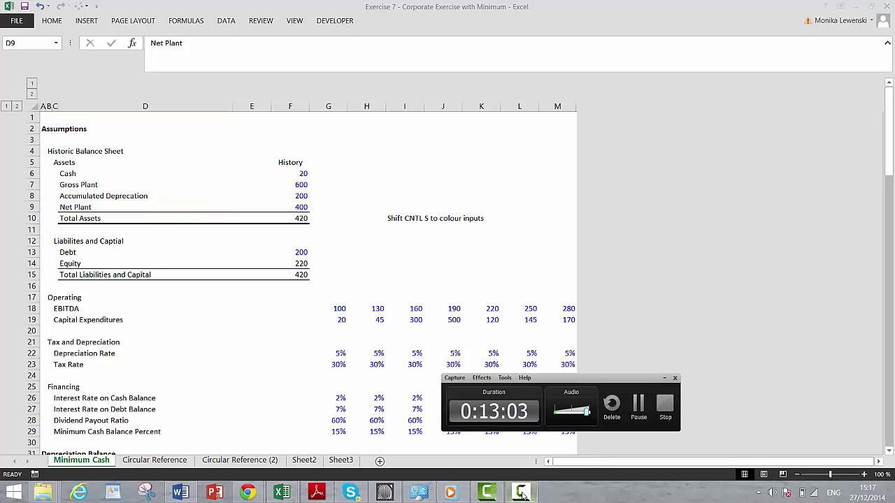